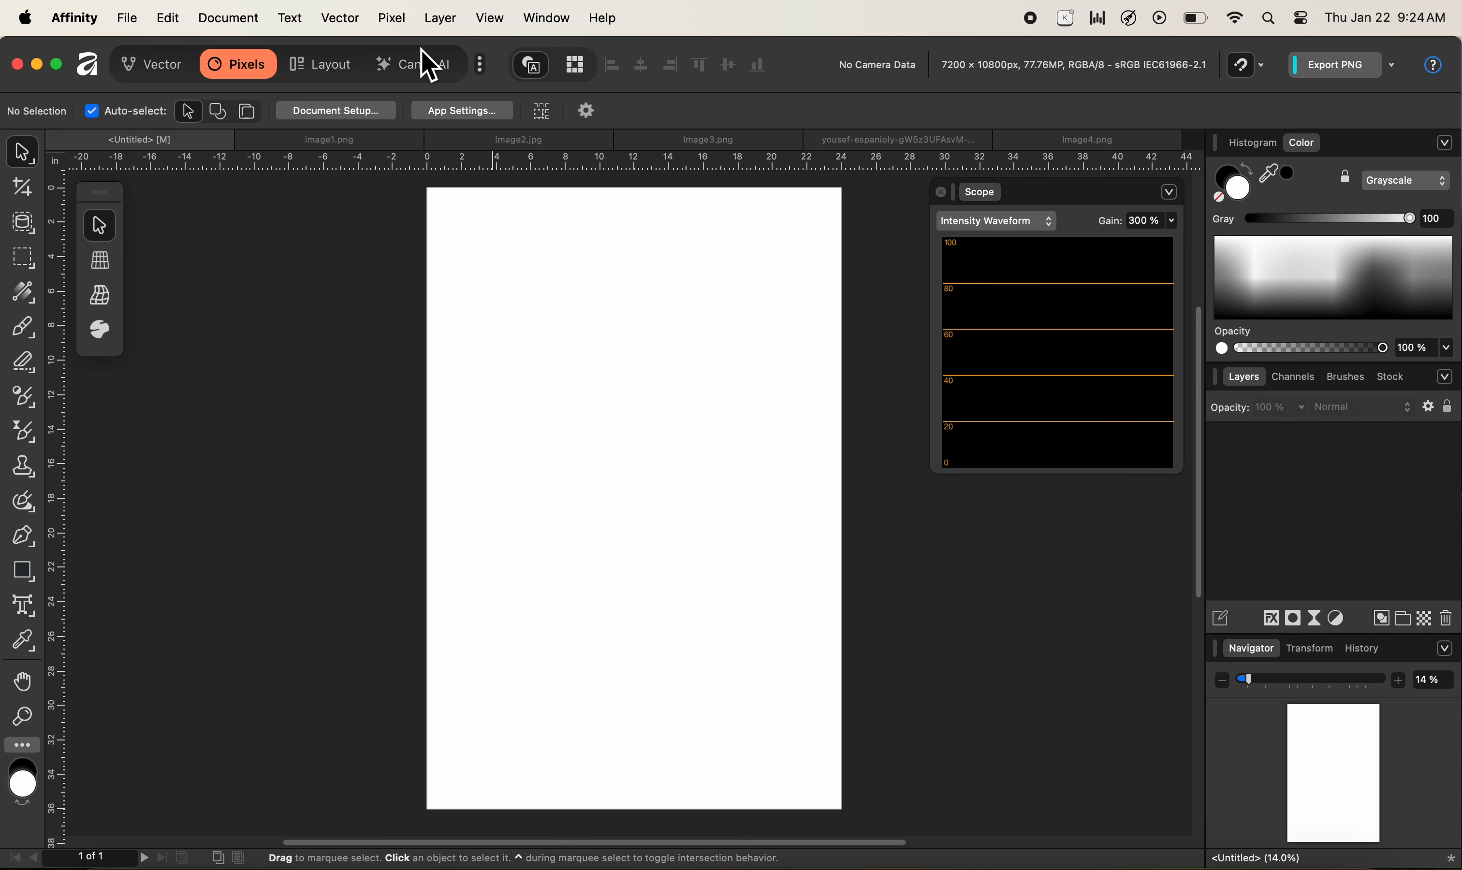
Step: Add a fill layer to the blank document and darken its grayscale color to a gray value of 3
{"action": "left_click", "coordinate": [392, 18]}
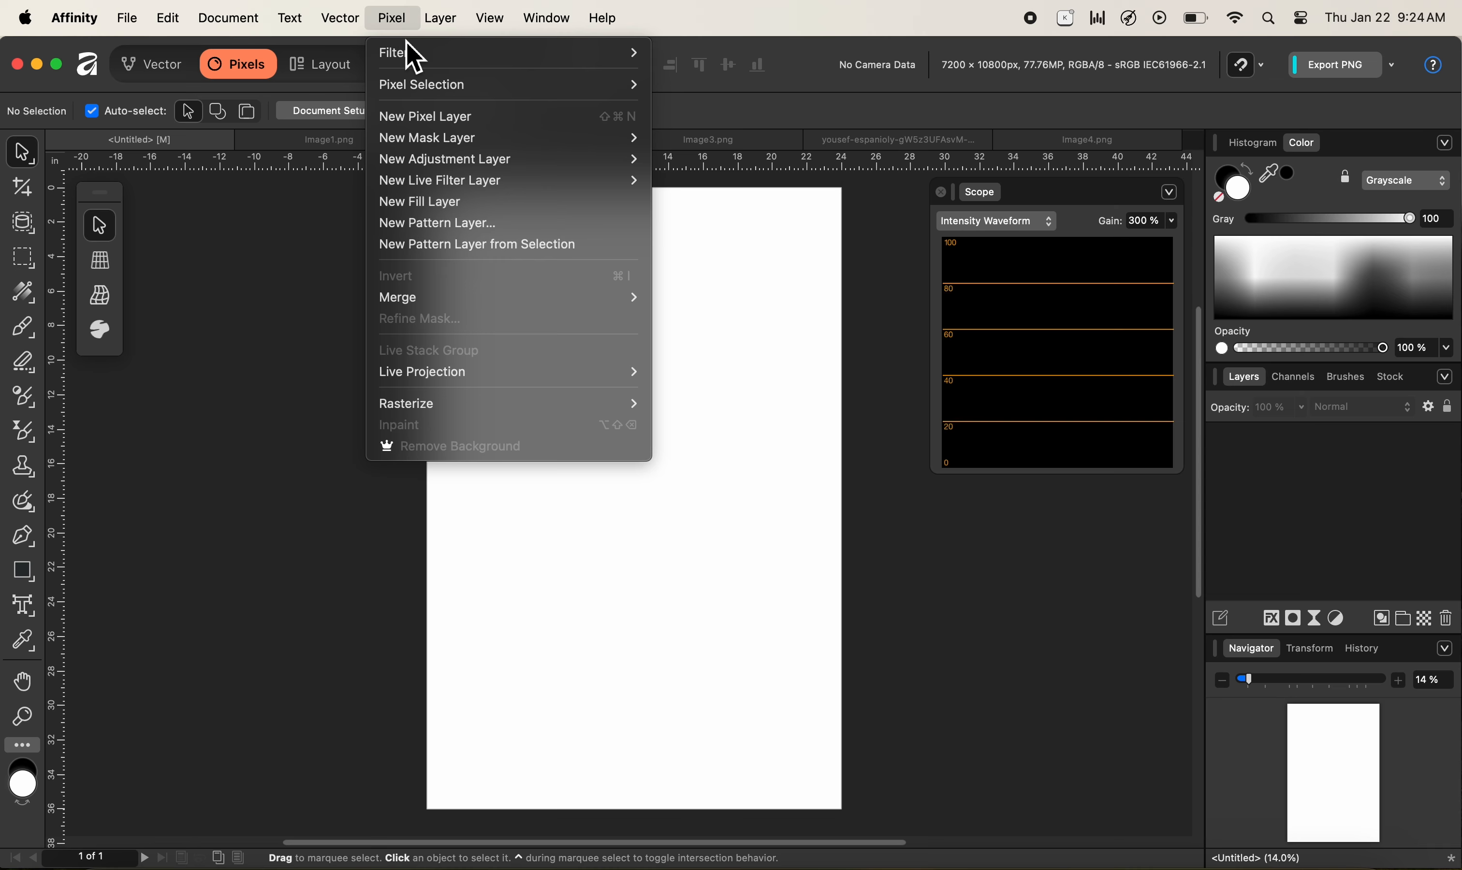
{"action": "left_click", "coordinate": [474, 204]}
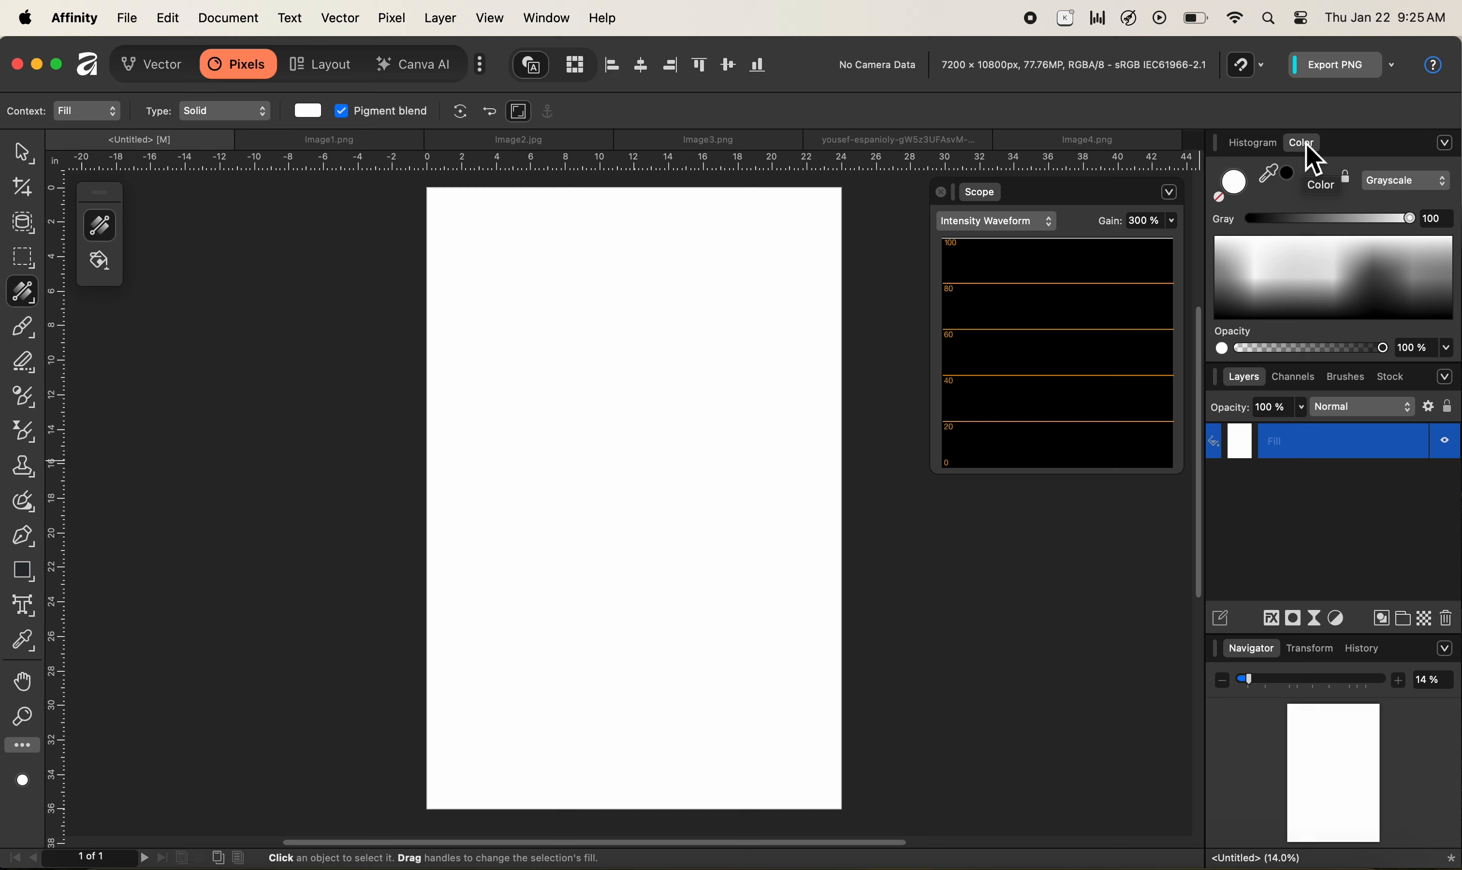
{"action": "left_click", "coordinate": [1415, 205]}
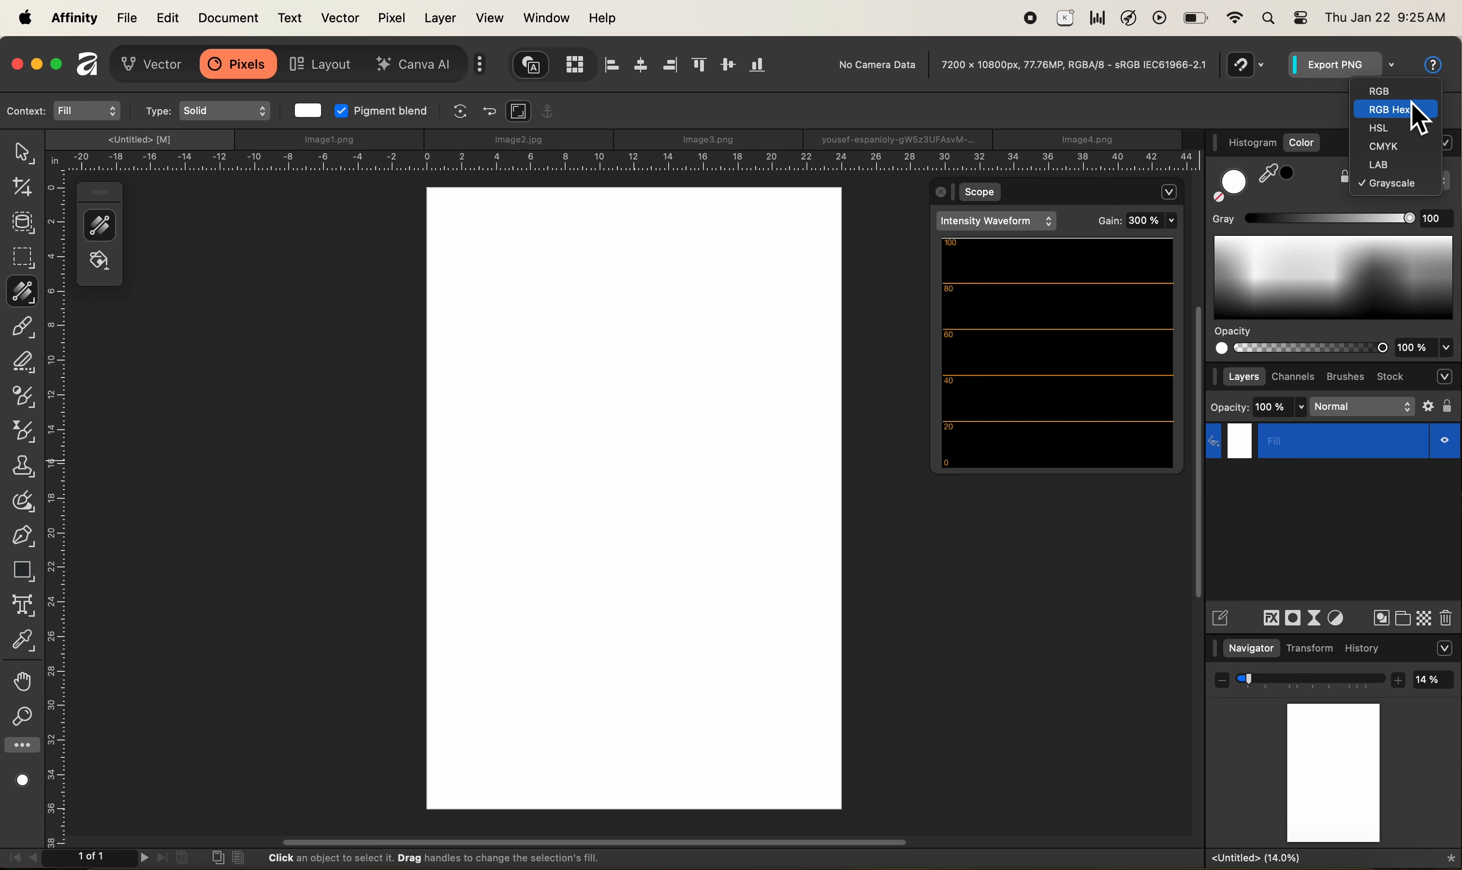
{"action": "left_click", "coordinate": [1410, 184]}
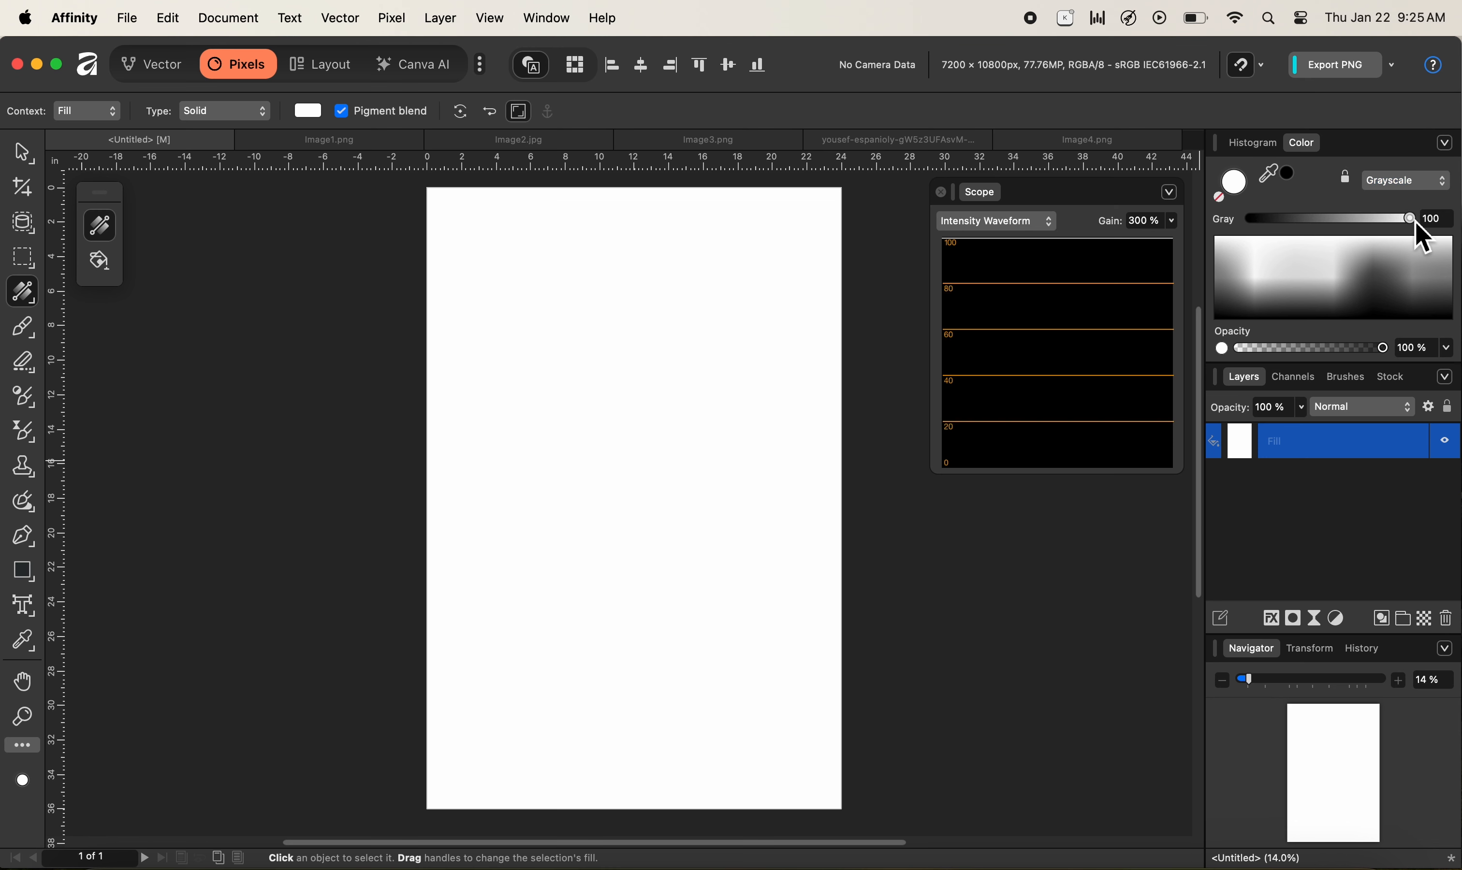
{"action": "left_click_drag", "start_coordinate": [1412, 221], "coordinate": [1263, 230]}
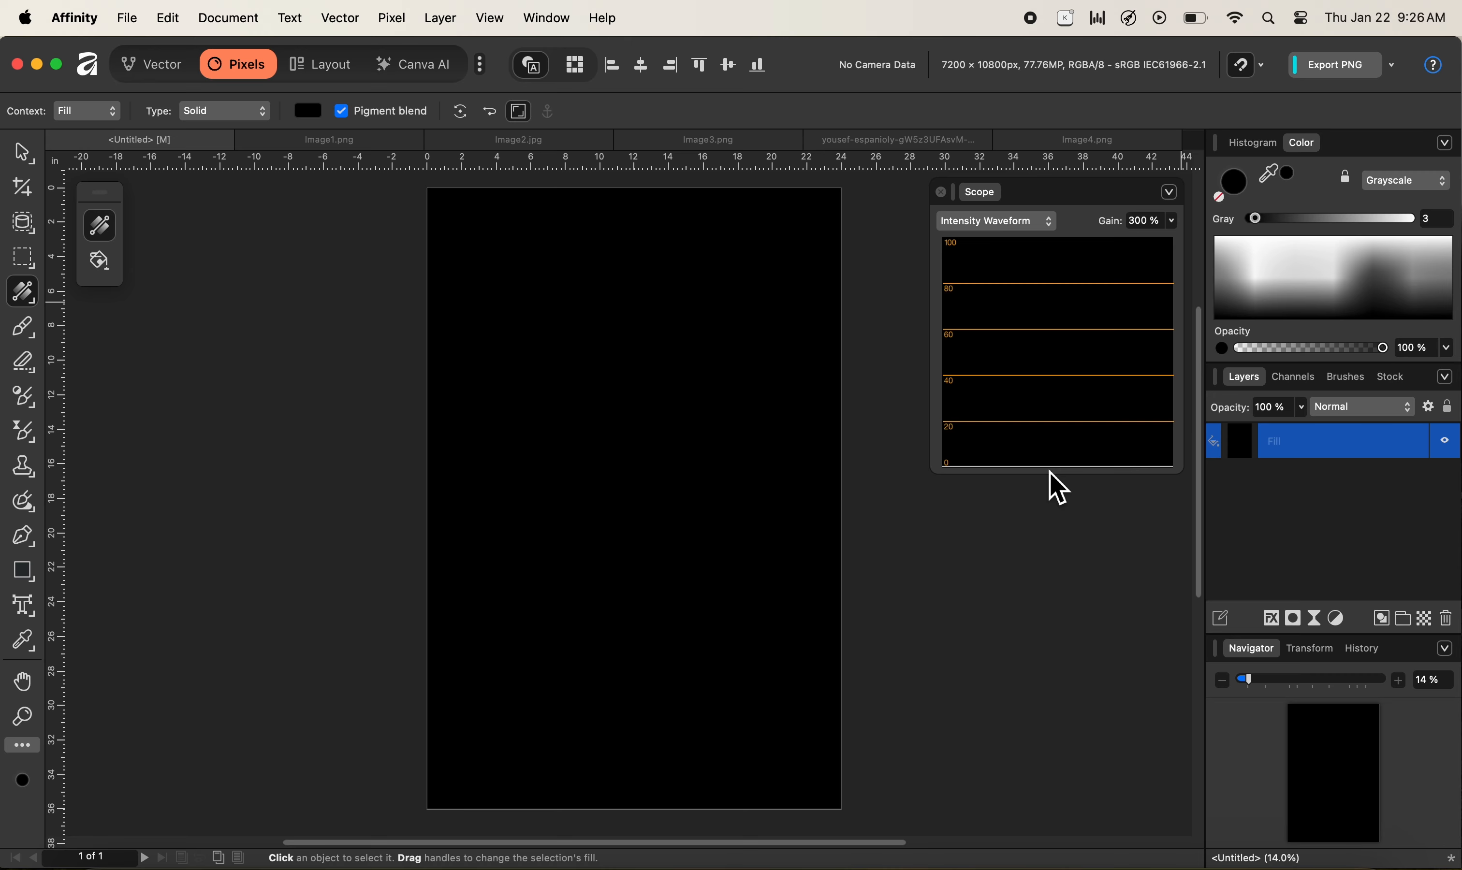
Step: Open the Image1.png document and add a Curves adjustment layer above its background
{"action": "left_click", "coordinate": [322, 139]}
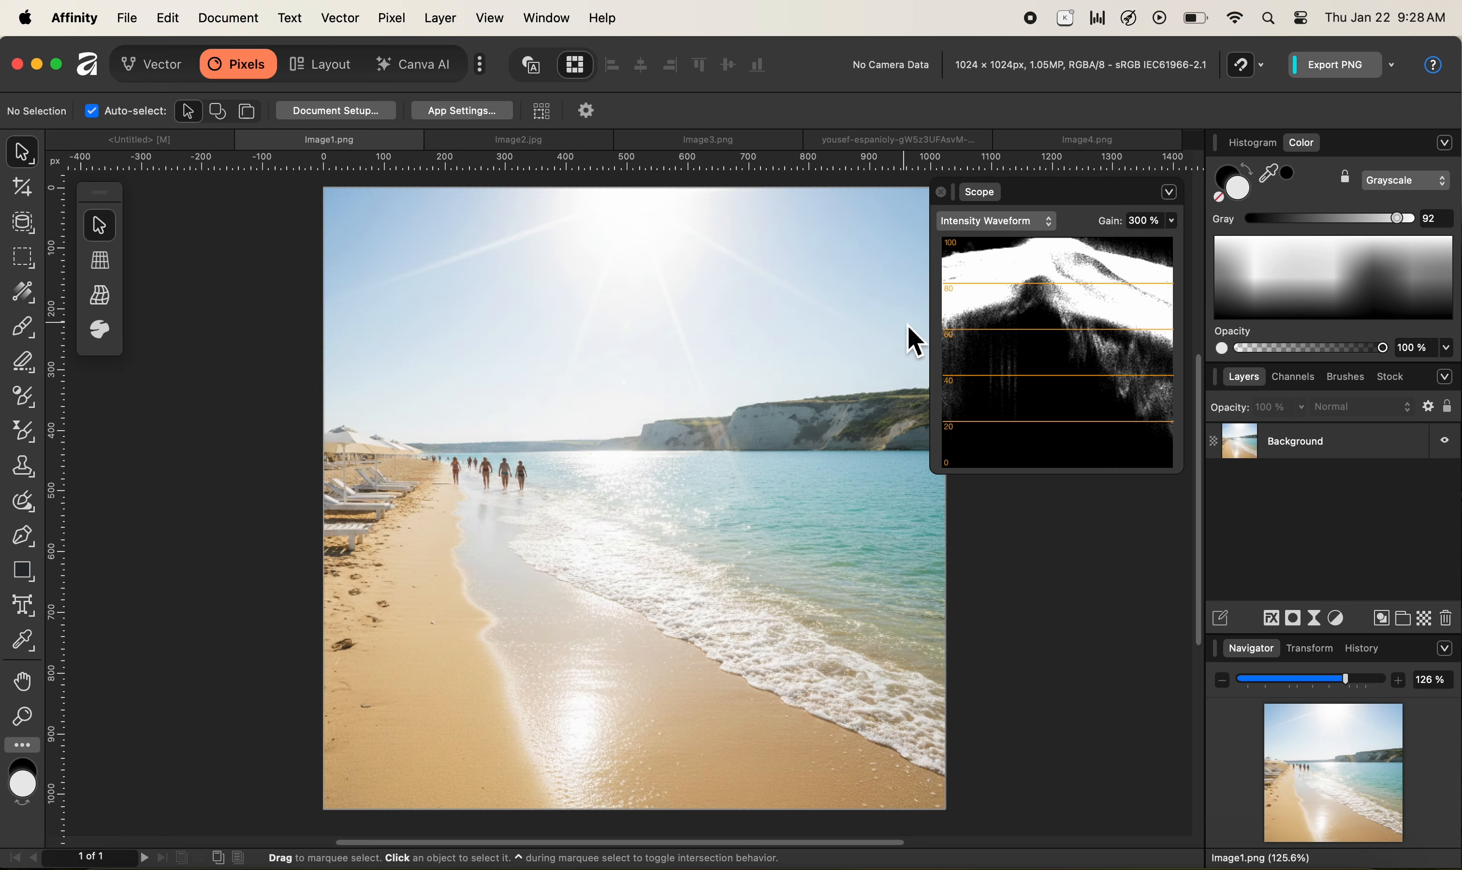
{"action": "left_click", "coordinate": [1336, 619]}
{"action": "left_click", "coordinate": [1310, 836]}
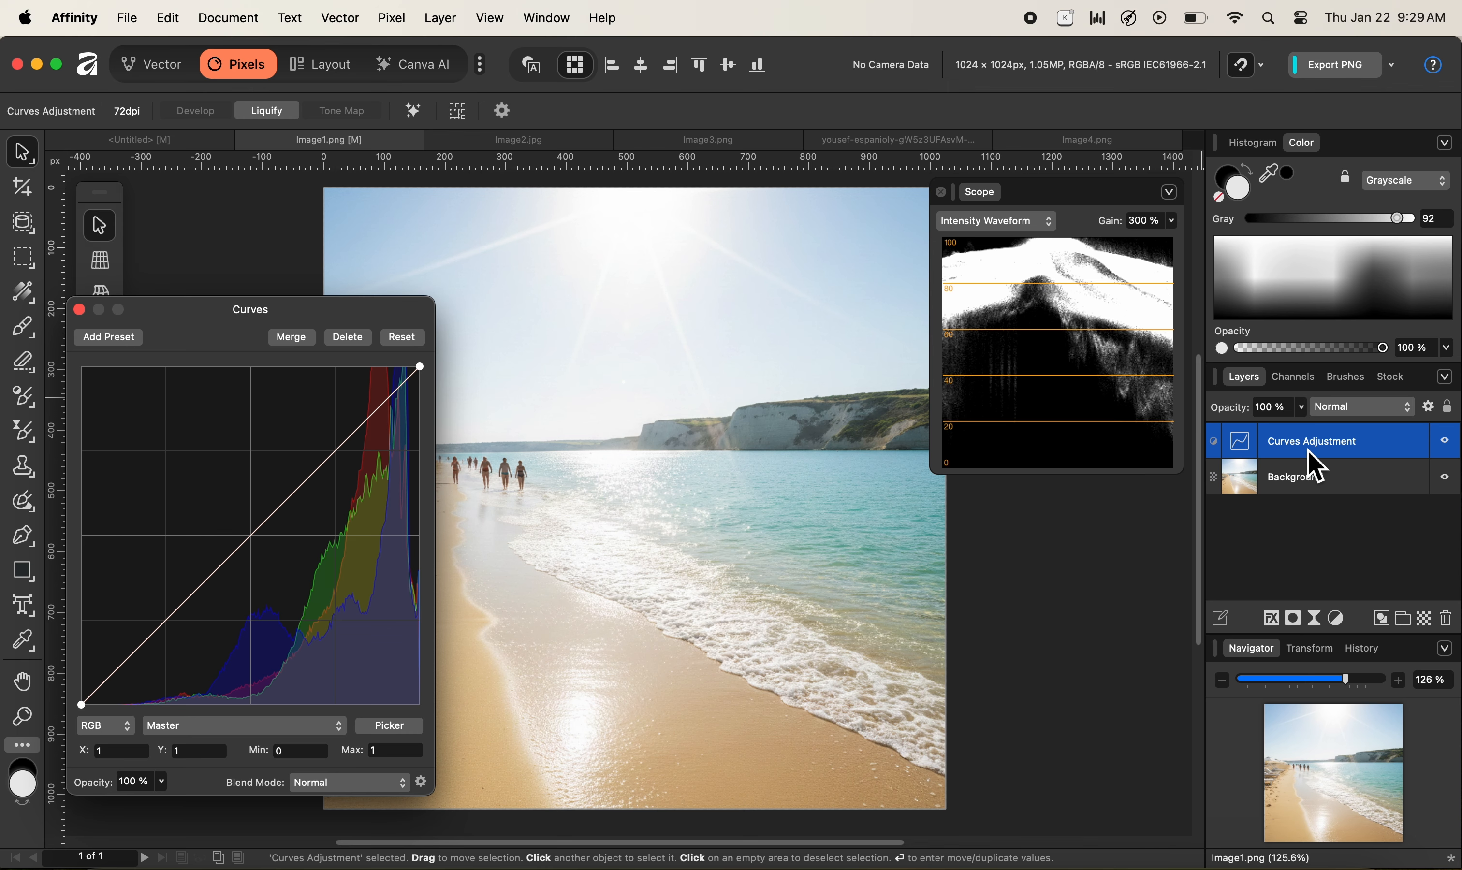
Step: Anchor the Image1.png master curve at its midpoint and three-quarter point, and lower its white endpoint to Y 0.737
{"action": "left_click", "coordinate": [252, 538]}
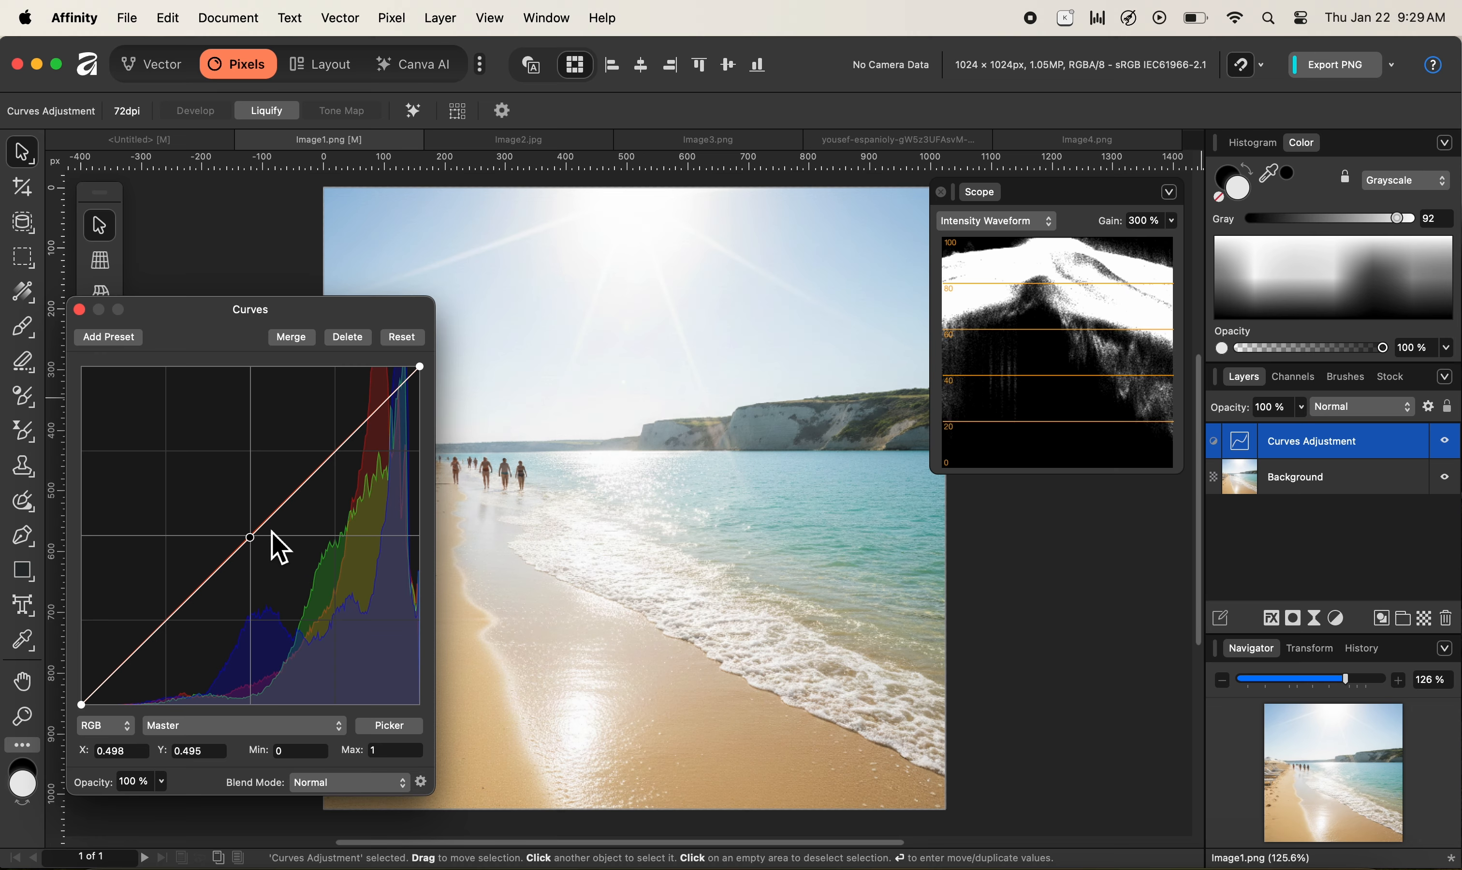
{"action": "left_click", "coordinate": [339, 453]}
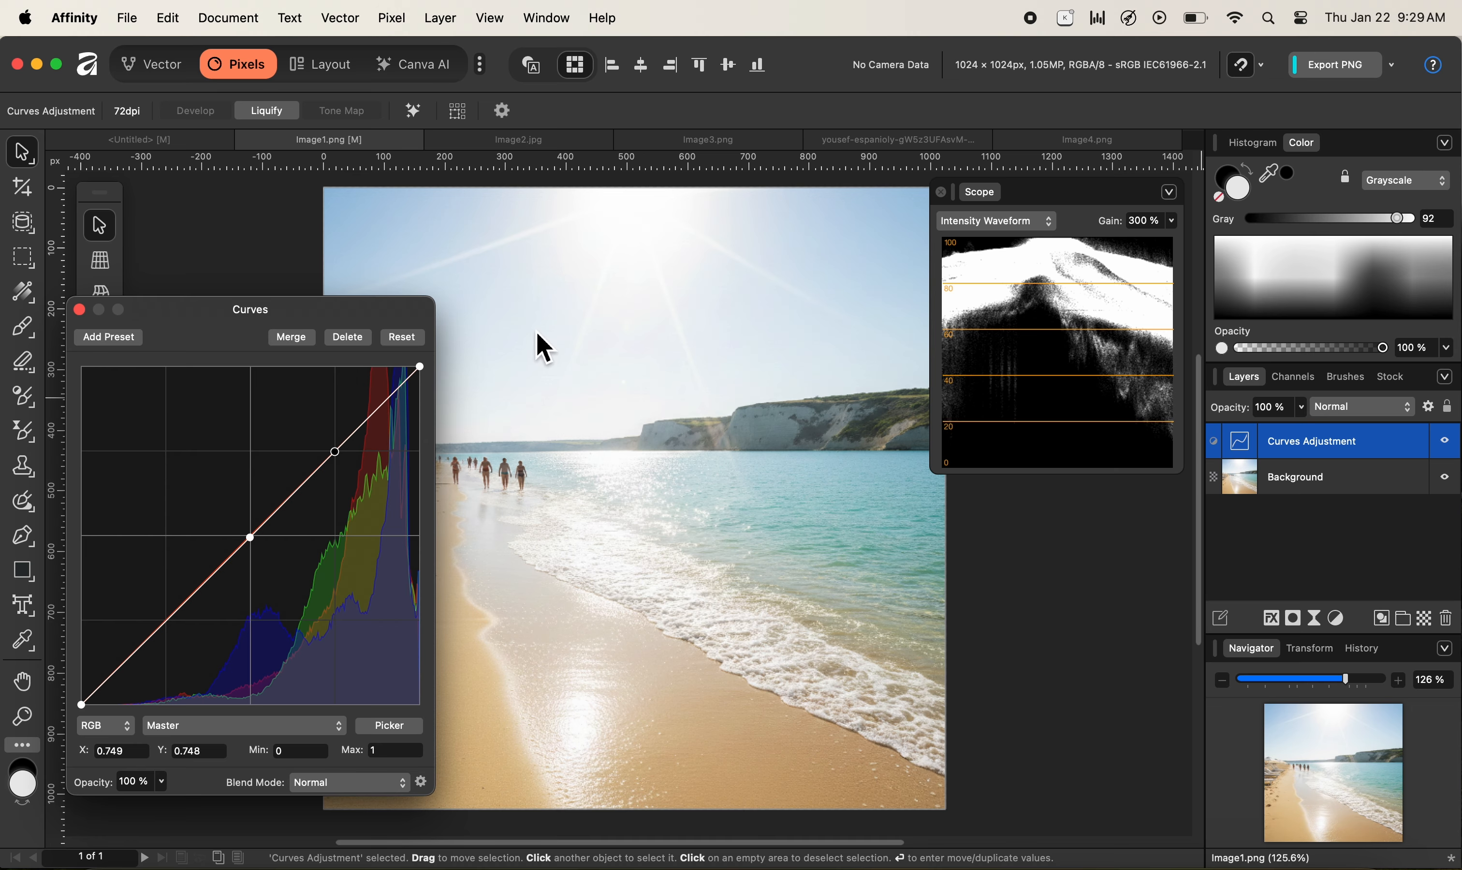
{"action": "left_click", "coordinate": [426, 369]}
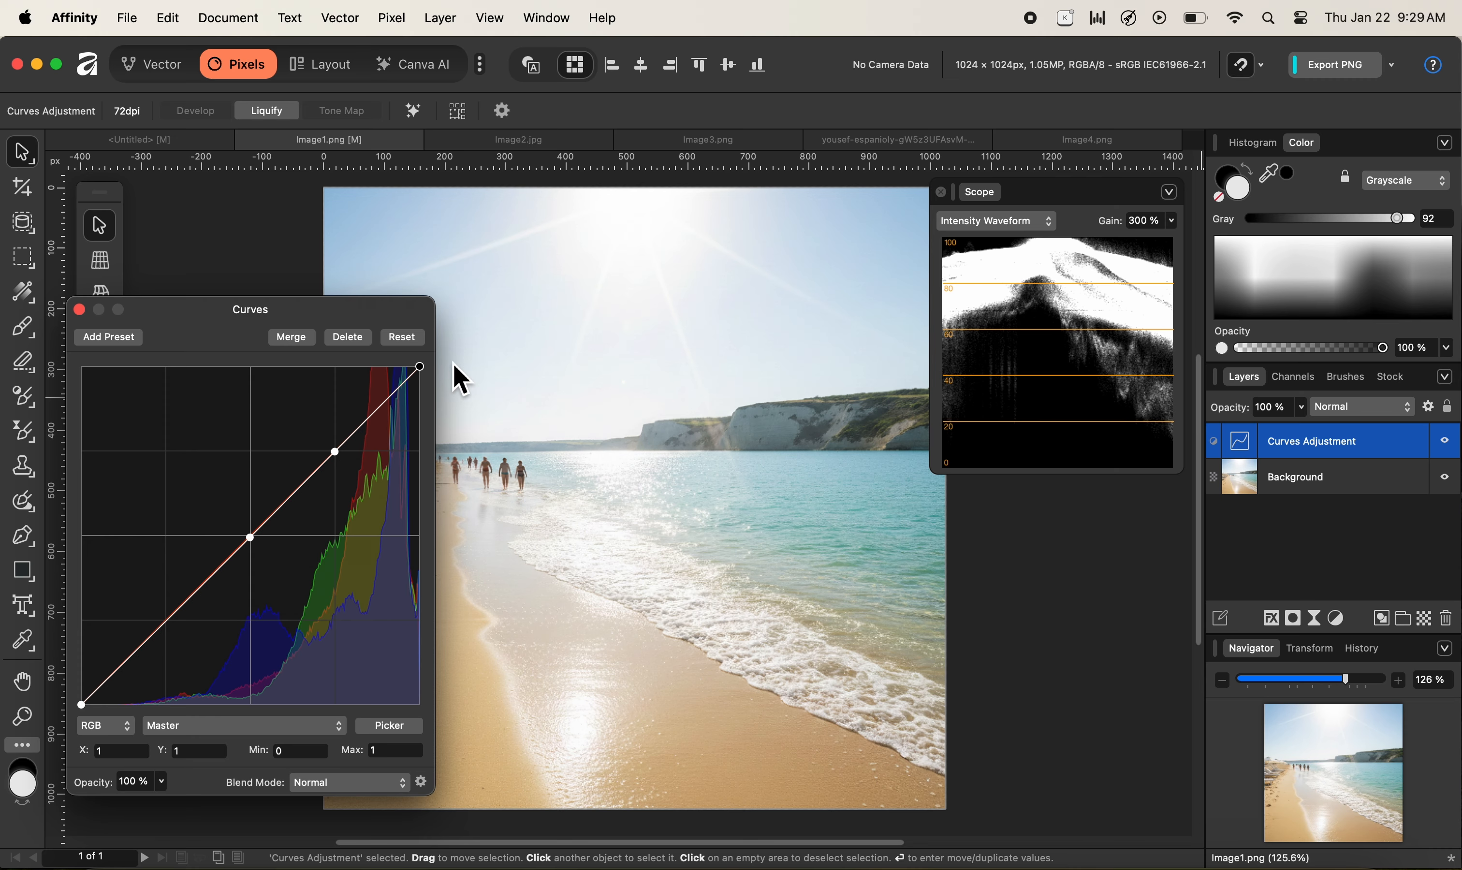
{"action": "left_click_drag", "start_coordinate": [423, 380], "coordinate": [436, 461]}
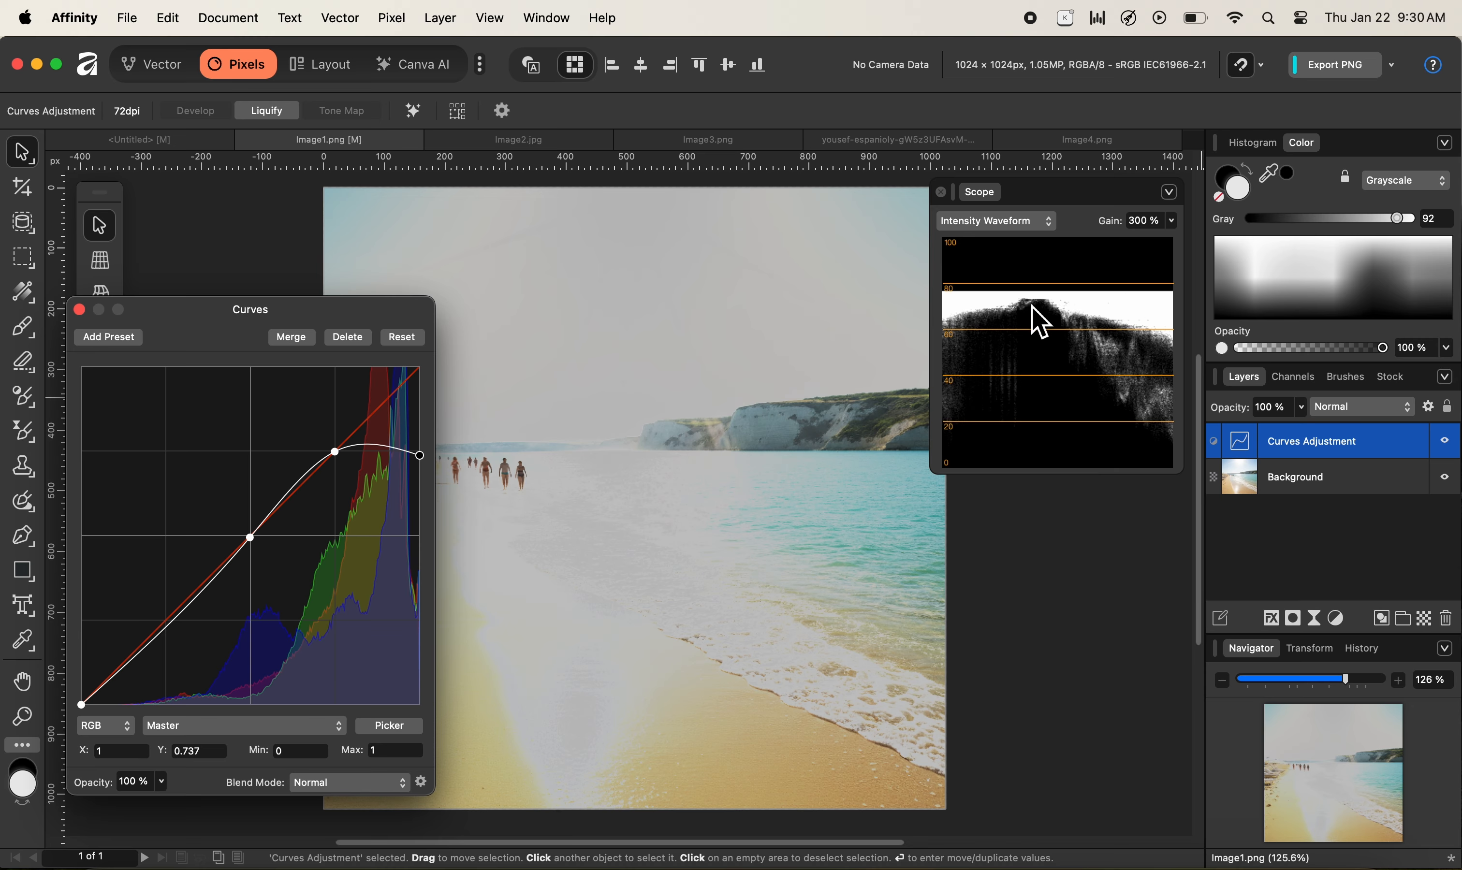
{"action": "left_click", "coordinate": [79, 310]}
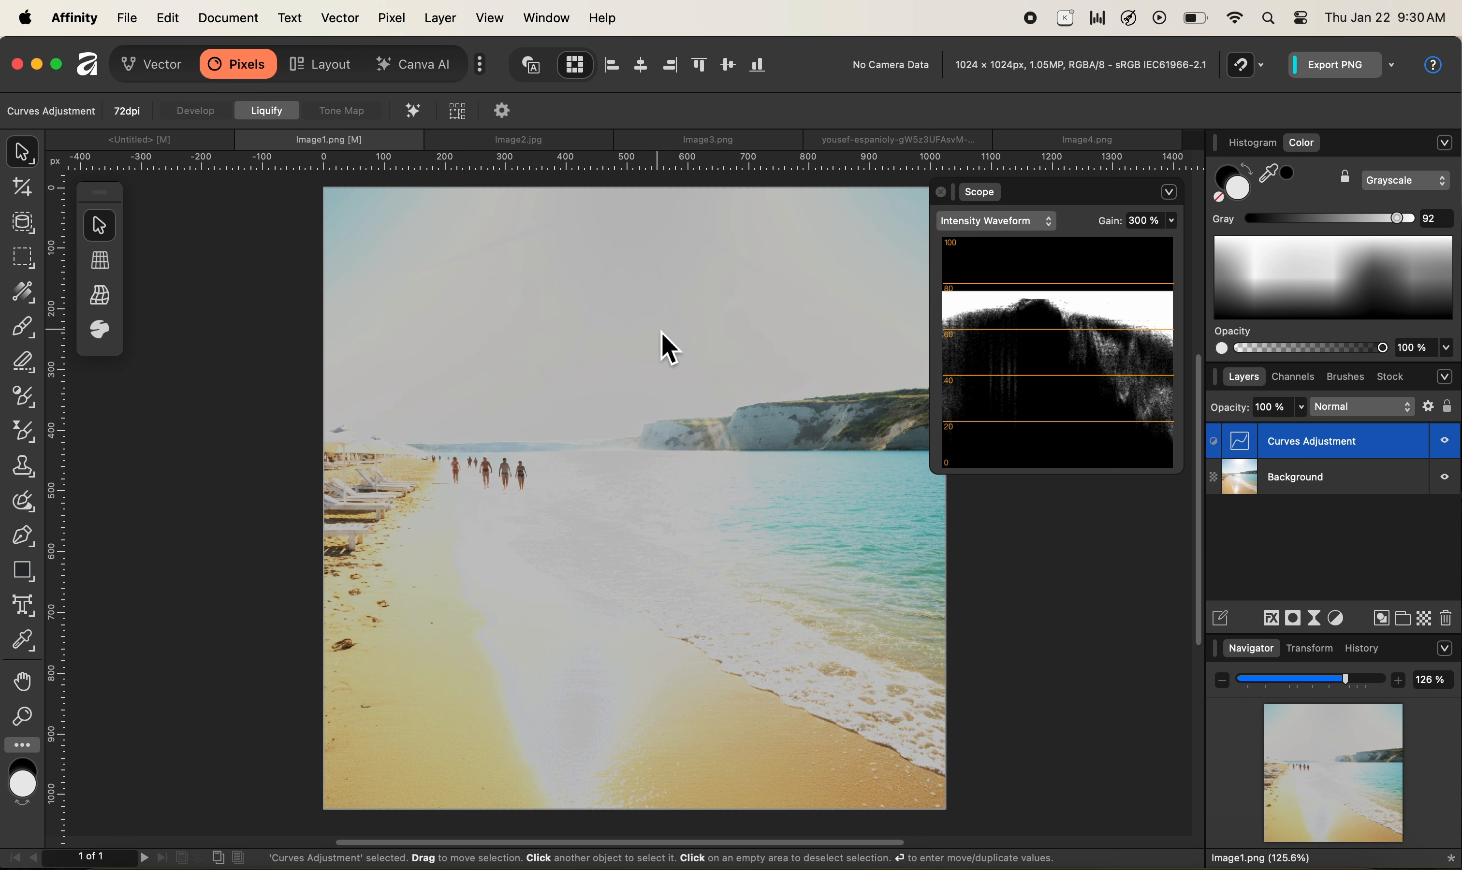
Step: Switch to the Image2.jpg document and add a Curves adjustment layer above its background
{"action": "left_click", "coordinate": [533, 142]}
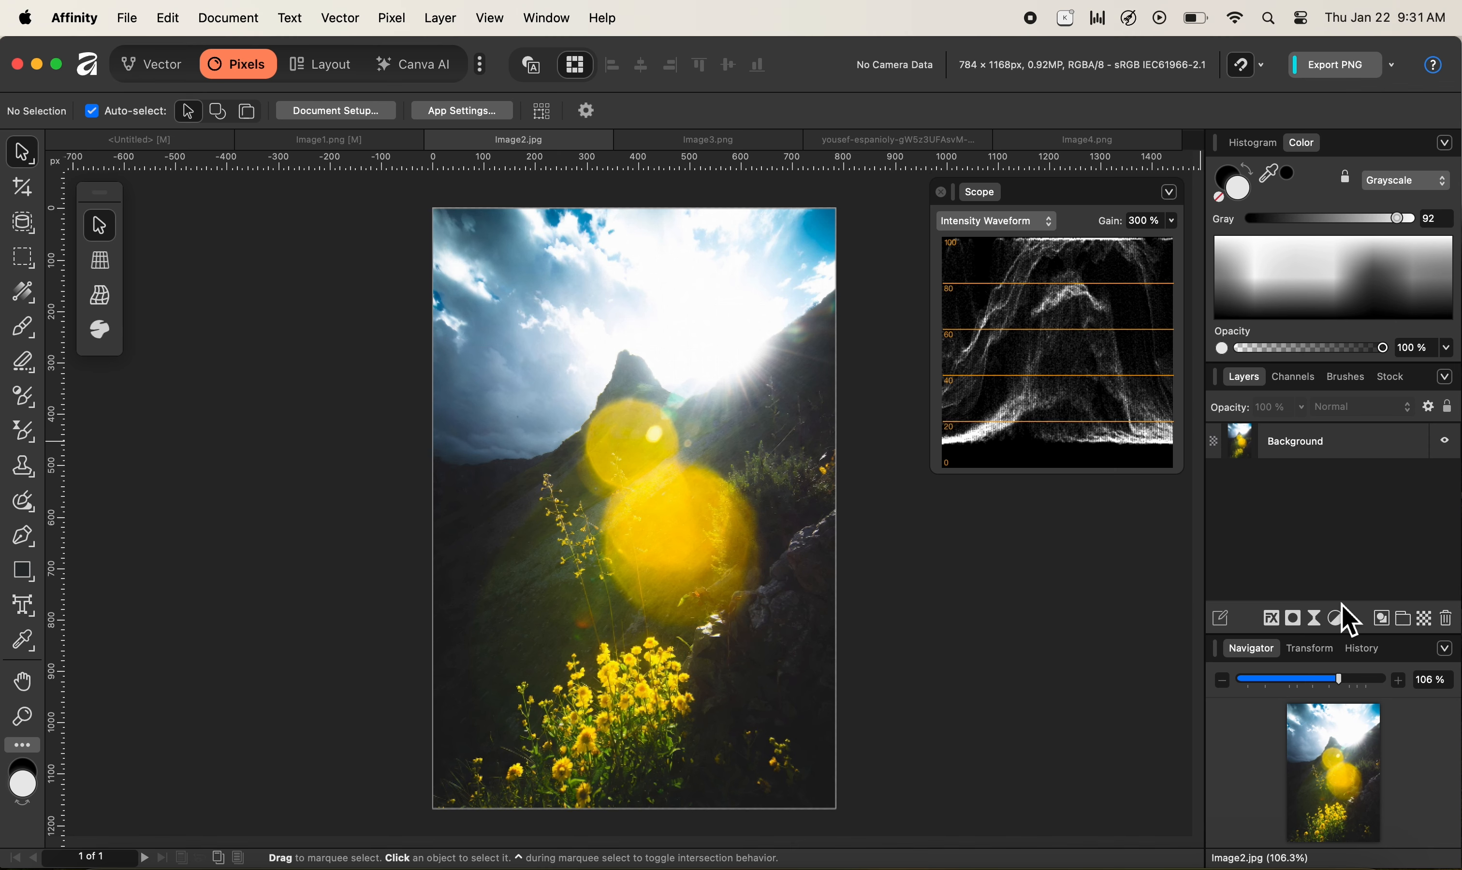
{"action": "left_click", "coordinate": [1340, 623]}
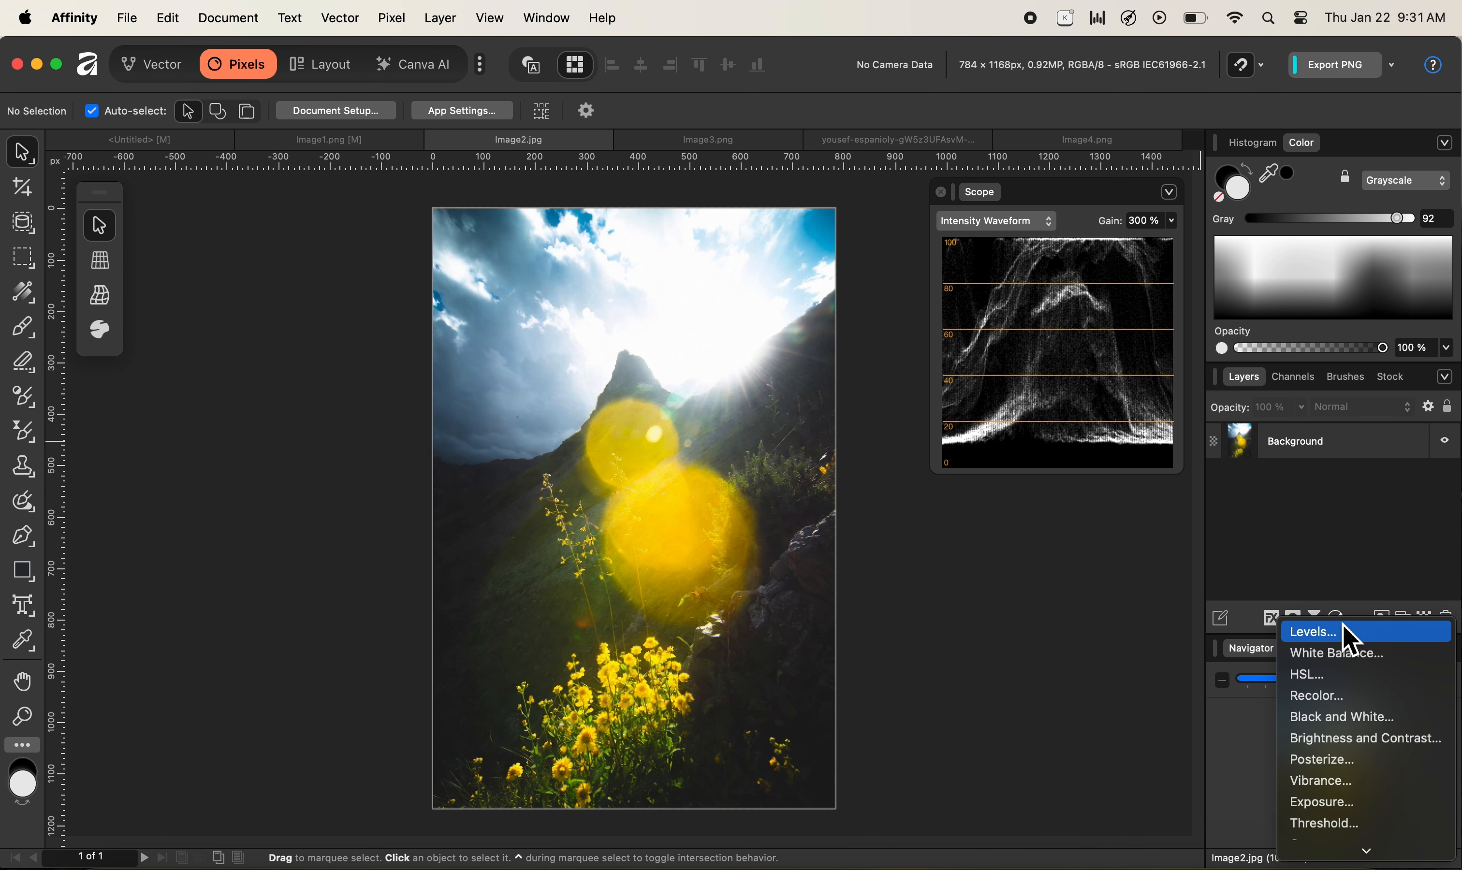
{"action": "left_click", "coordinate": [1352, 764]}
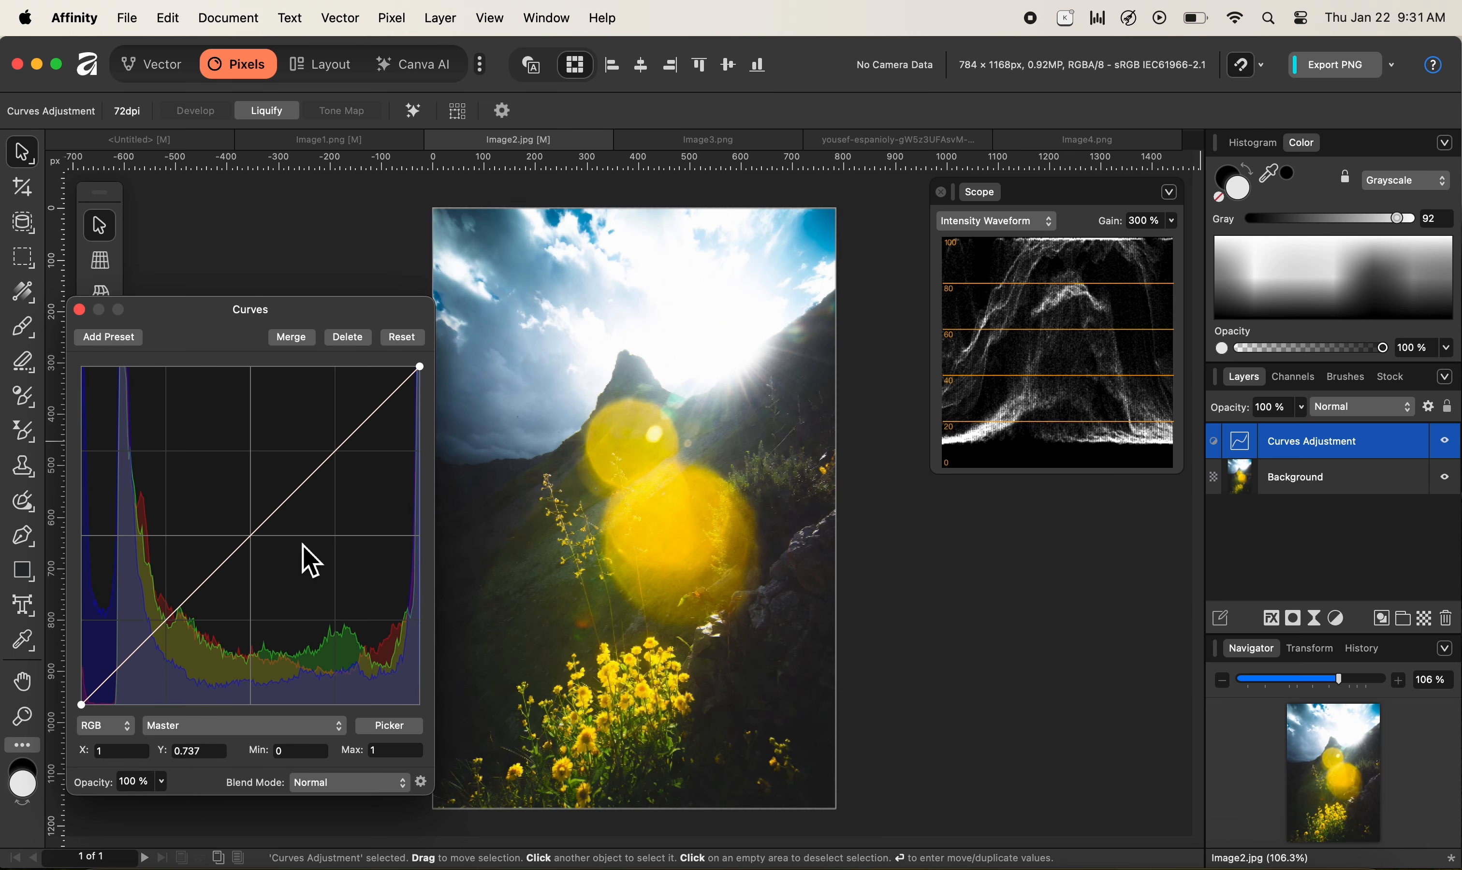
Step: Anchor the Image2.jpg master curve at its midpoint and three-quarter point, and lower its white endpoint to Y 0.81
{"action": "left_click", "coordinate": [251, 538]}
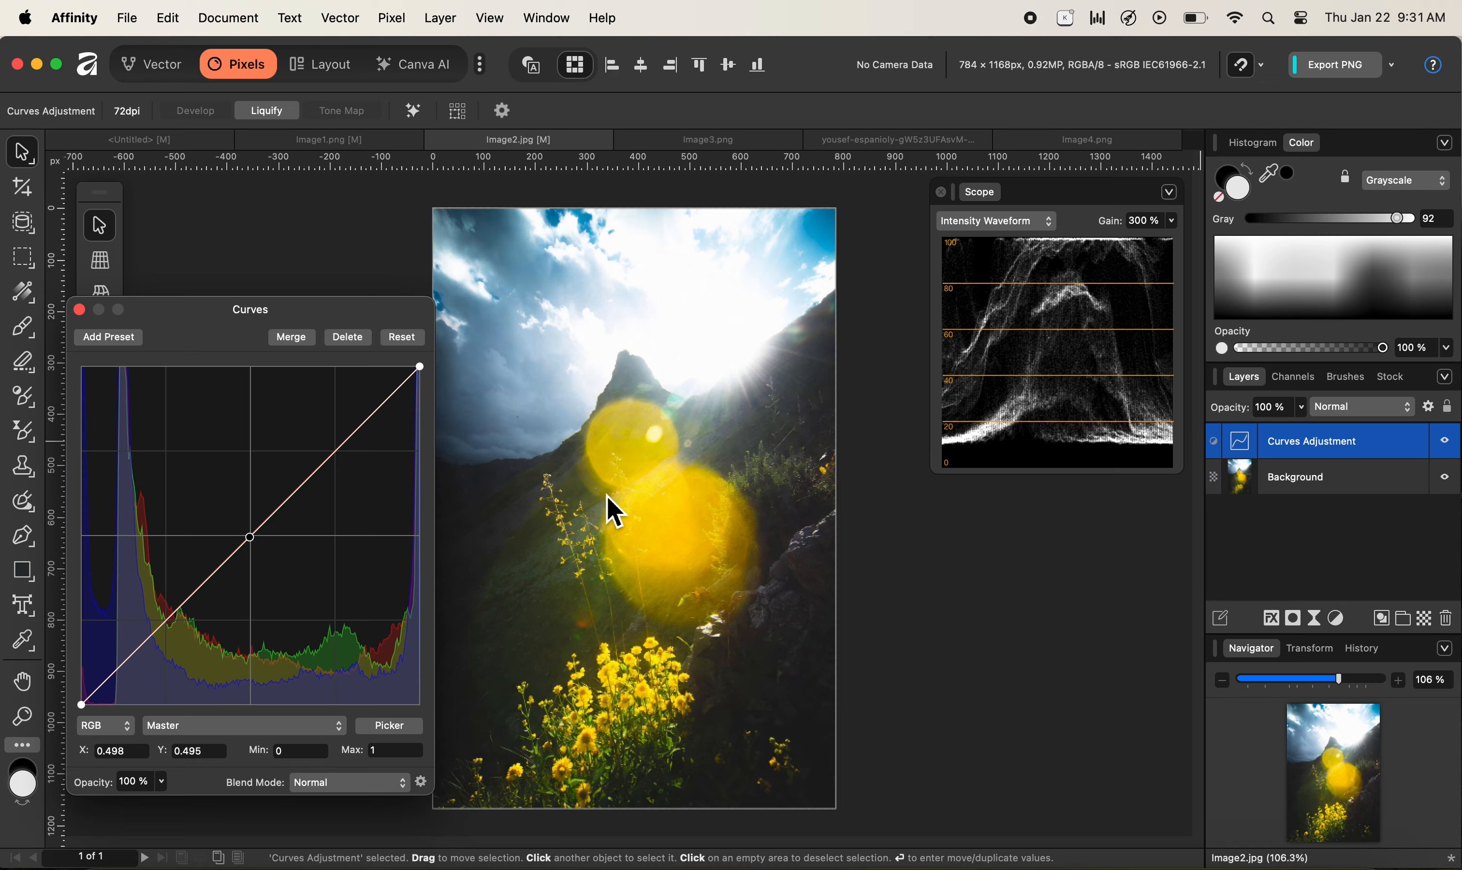
{"action": "left_click", "coordinate": [340, 454]}
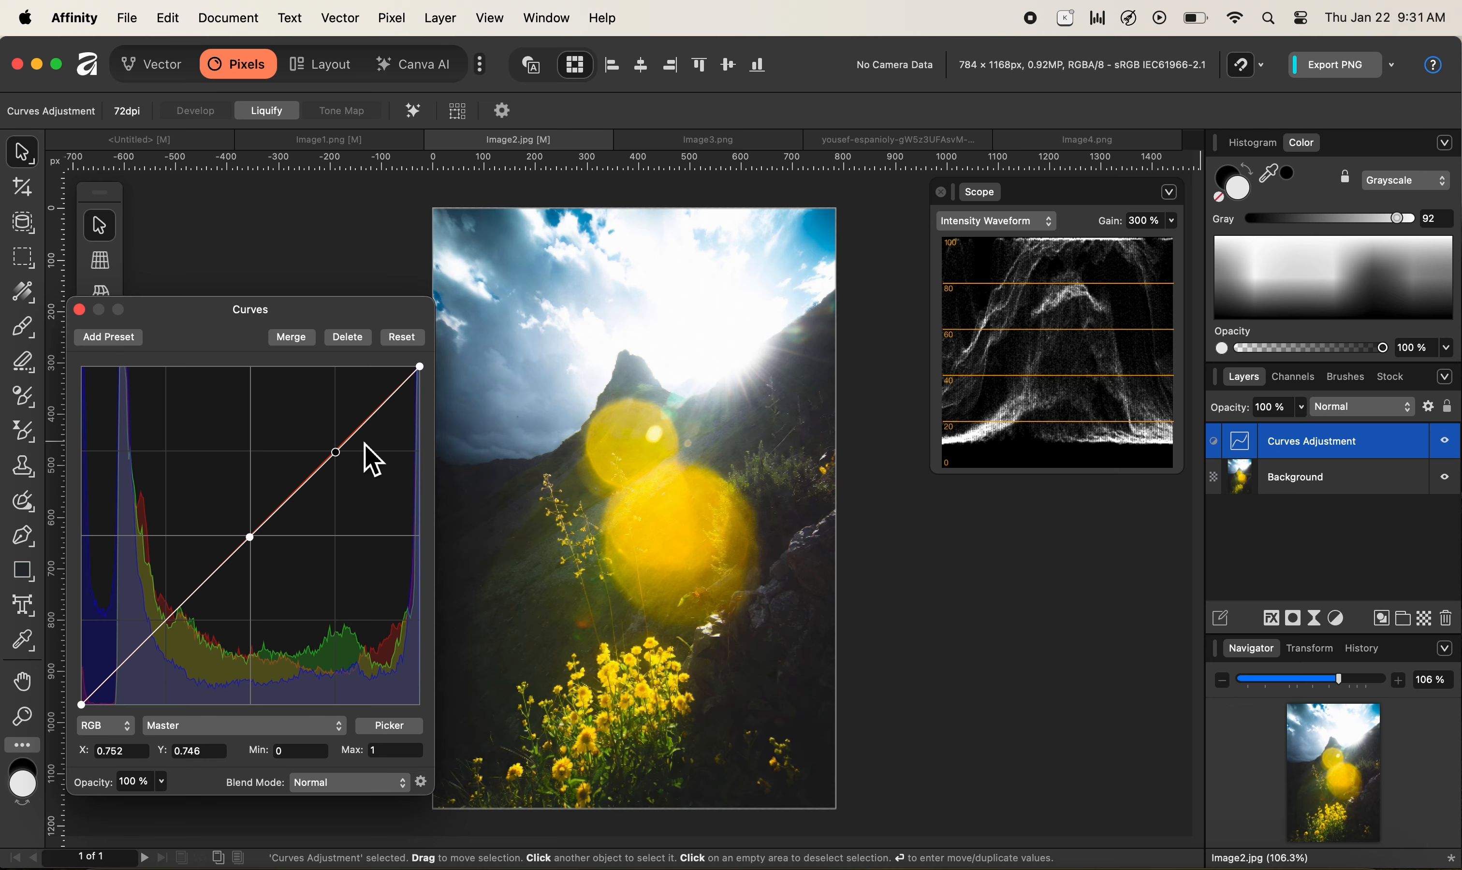
{"action": "left_click", "coordinate": [422, 373]}
{"action": "left_click_drag", "start_coordinate": [428, 388], "coordinate": [428, 435]}
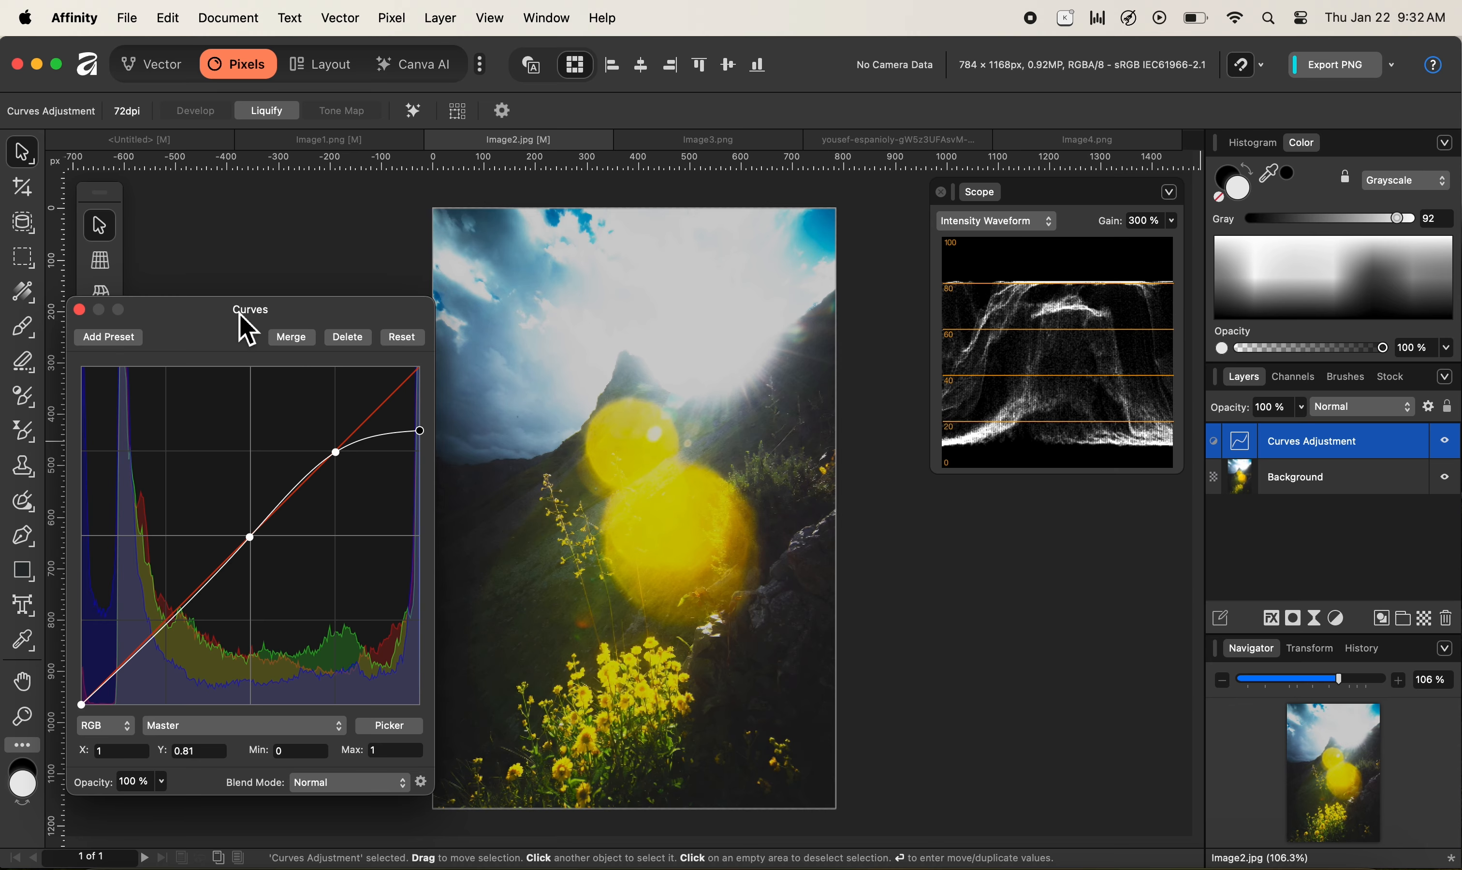
{"action": "left_click", "coordinate": [81, 311]}
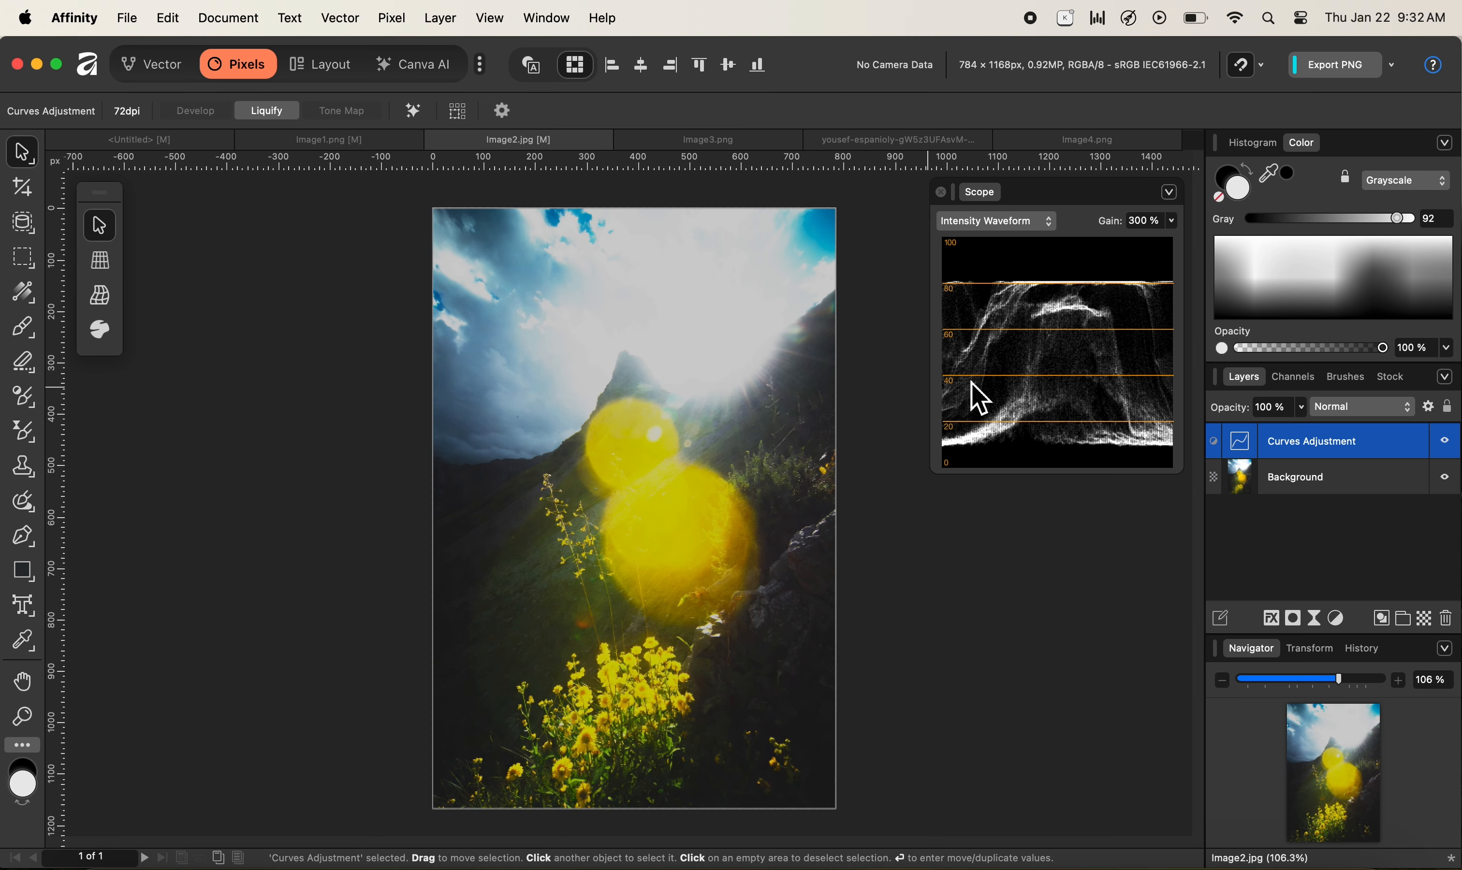
Step: Hide the Curves adjustment on Image2.jpg and change the scope display to RGB Waveform
{"action": "left_click", "coordinate": [1448, 450]}
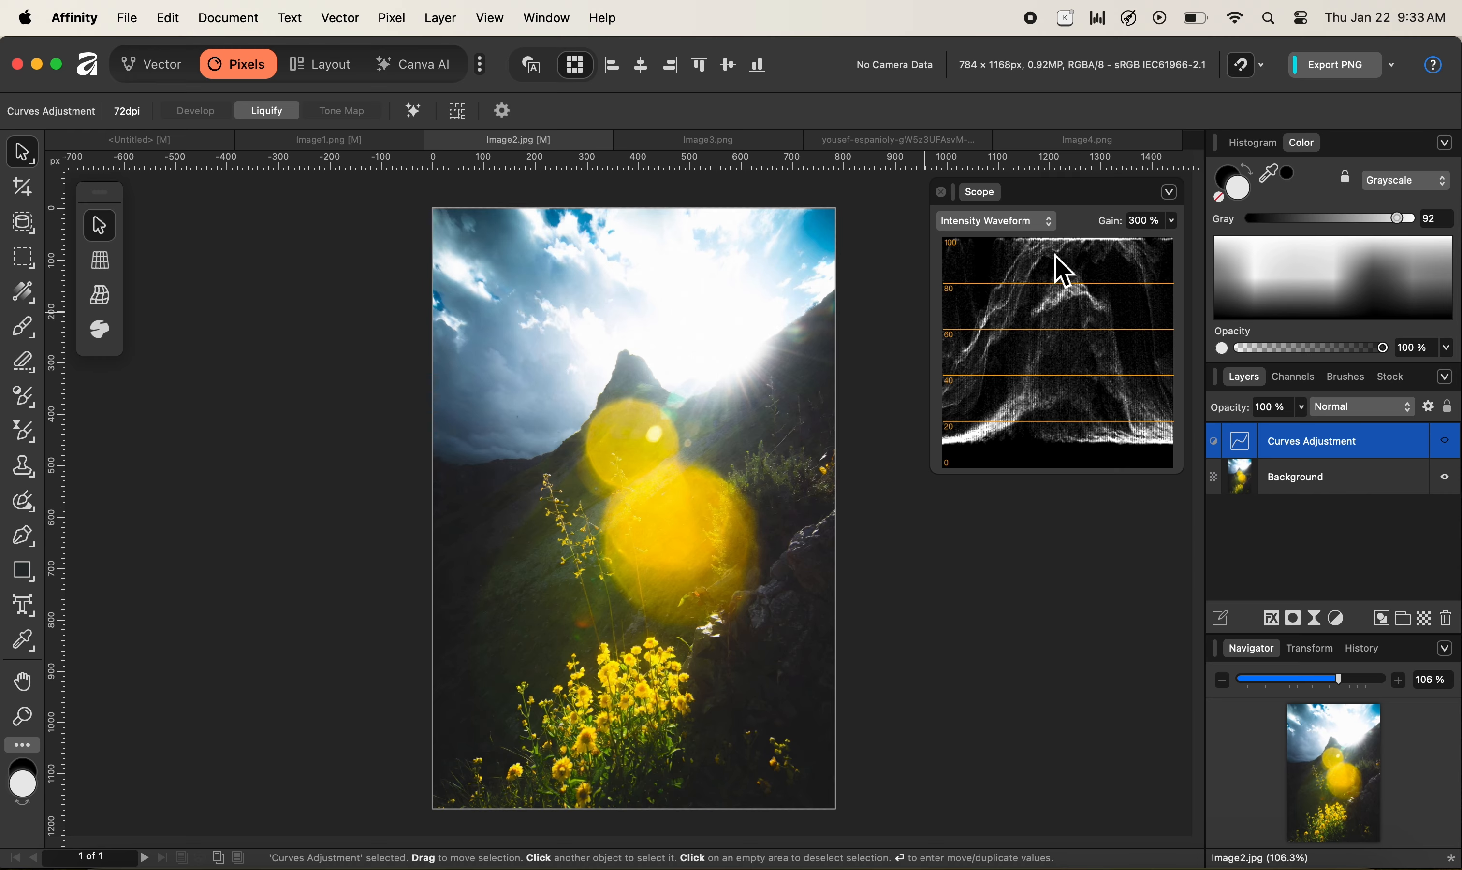
{"action": "left_click", "coordinate": [1048, 228]}
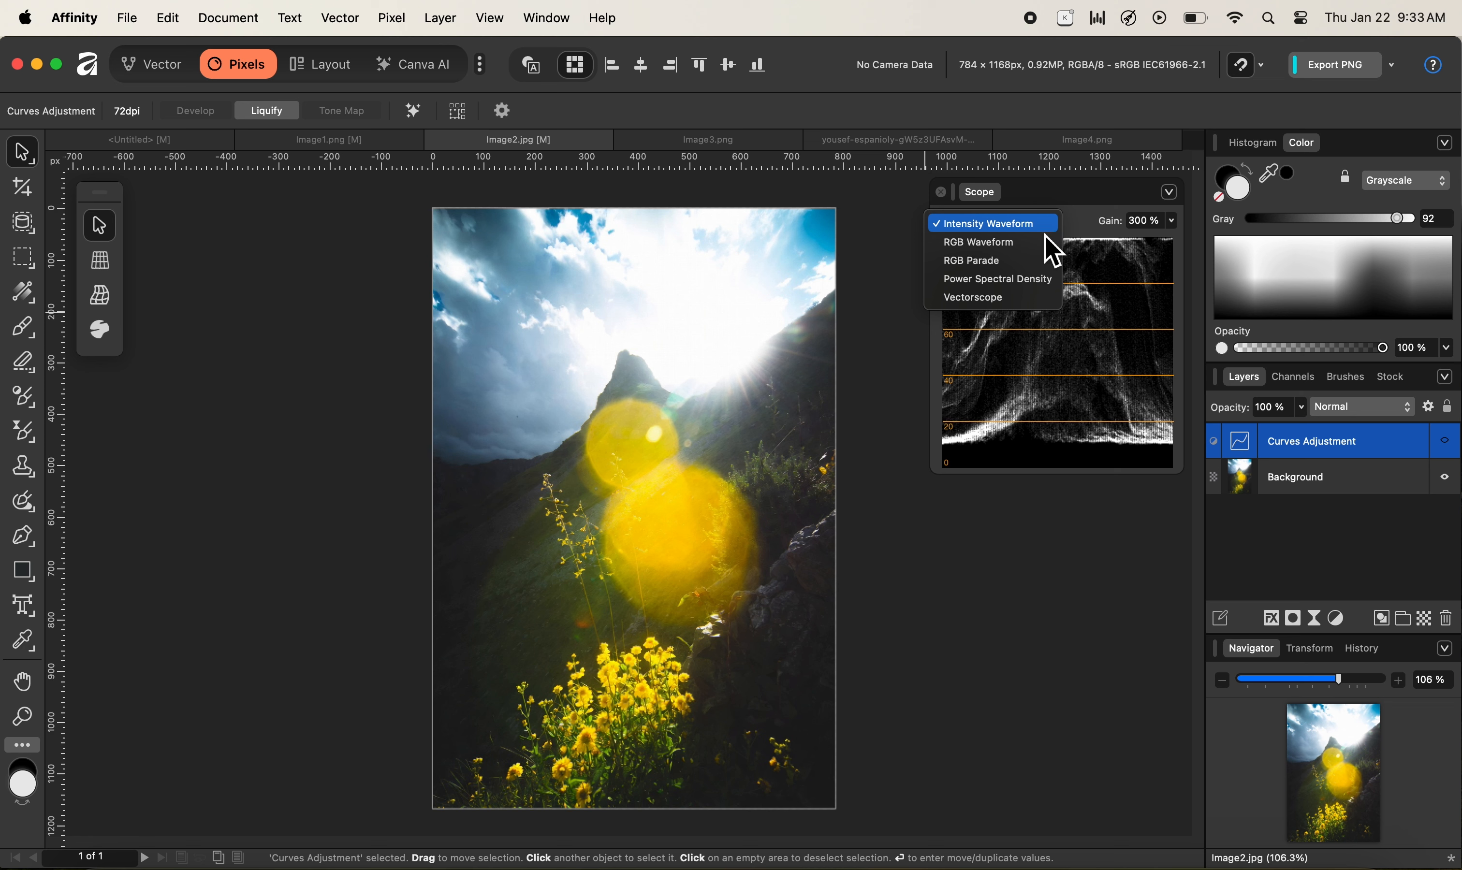
{"action": "left_click", "coordinate": [1044, 241]}
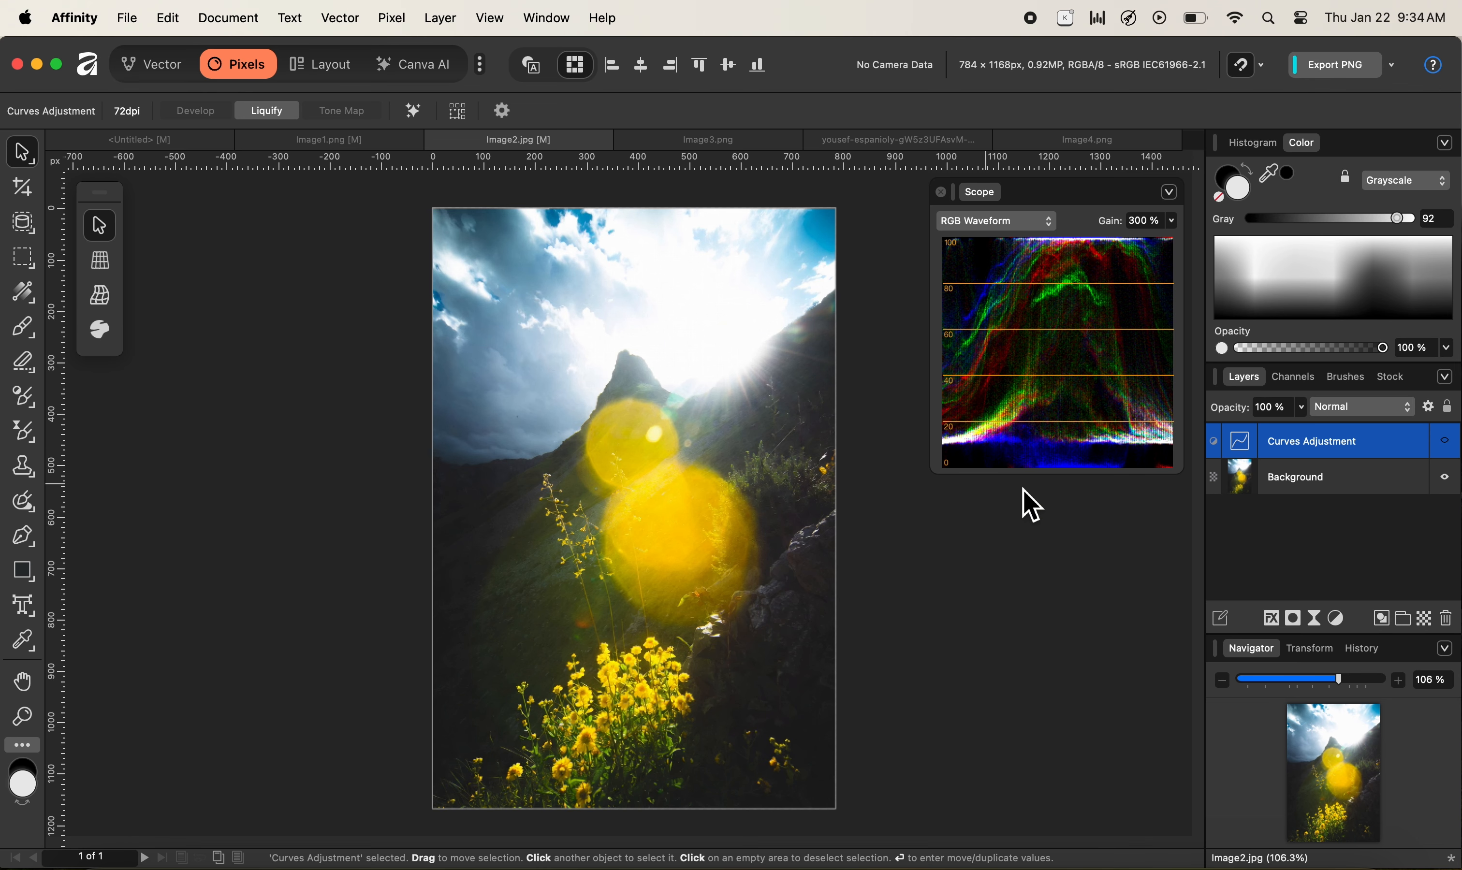
Step: Add an HSL adjustment with a saturation shift of -19 % for all colors, and hide the adjustment layer
{"action": "left_click", "coordinate": [1336, 620]}
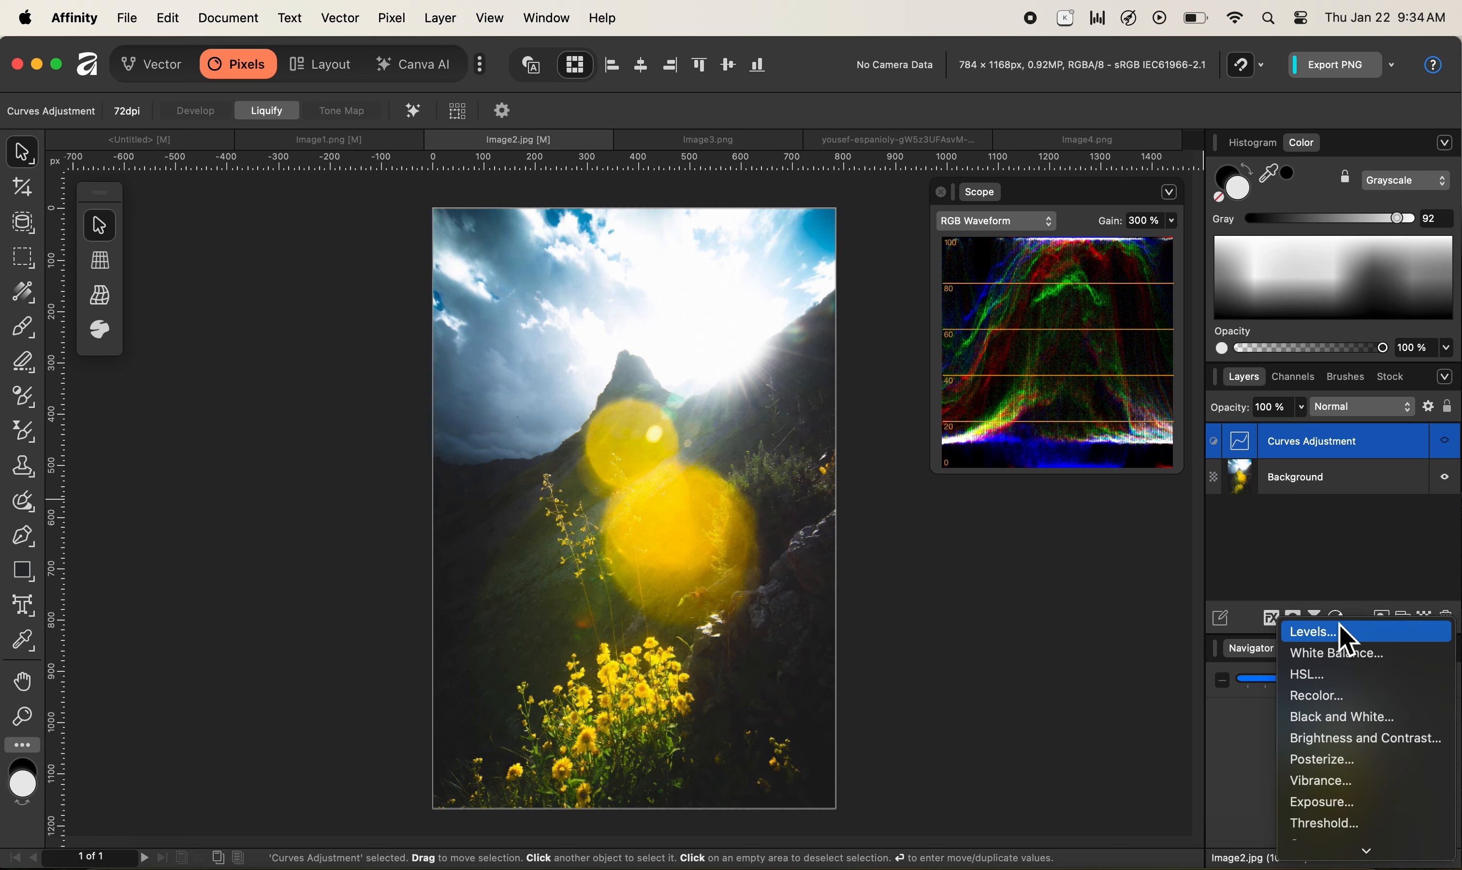
{"action": "left_click", "coordinate": [1344, 675]}
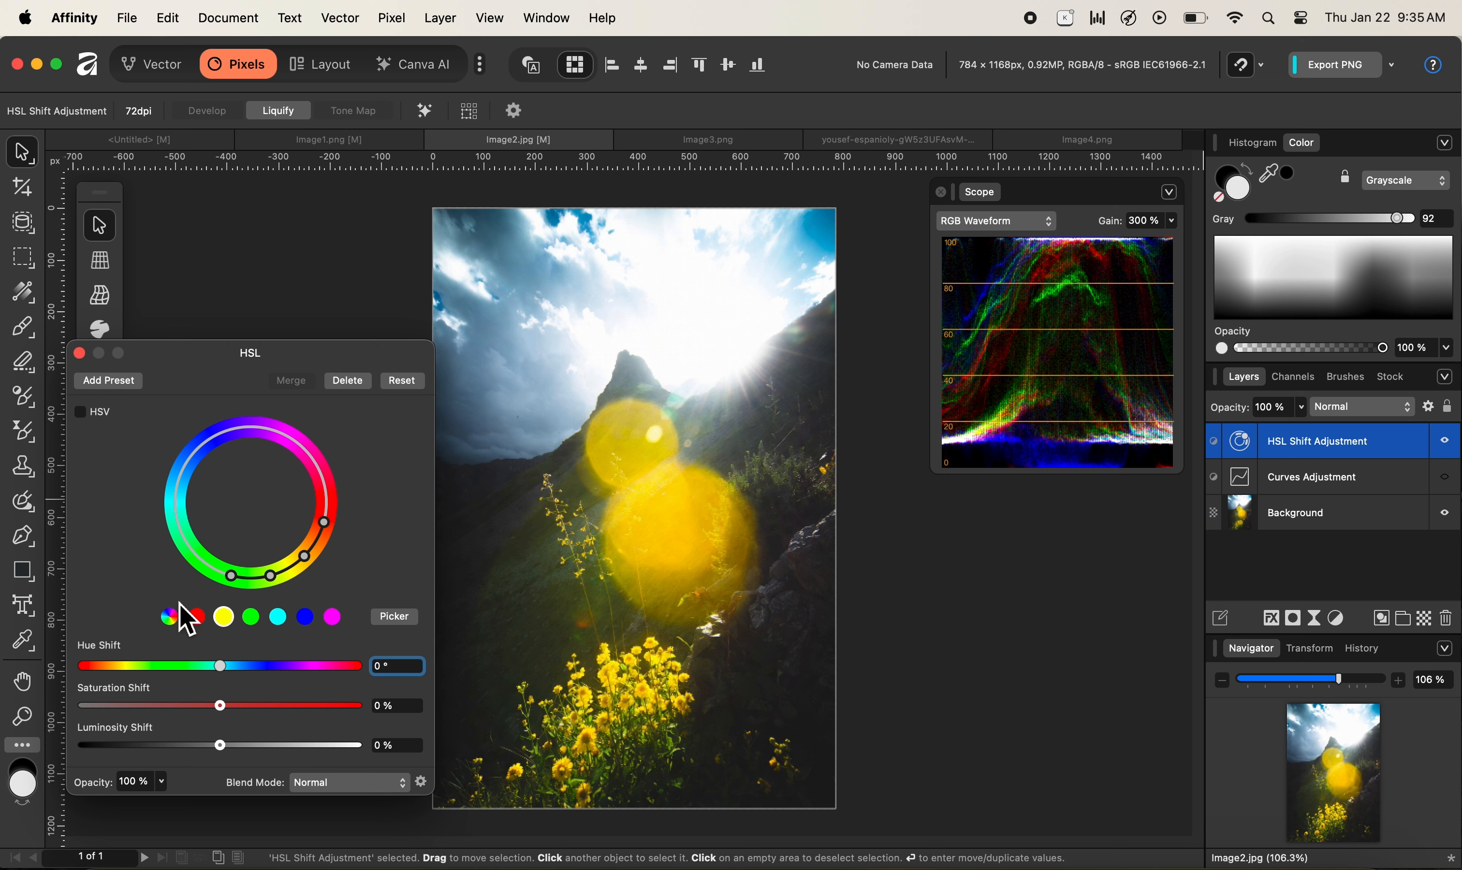
{"action": "left_click", "coordinate": [169, 617]}
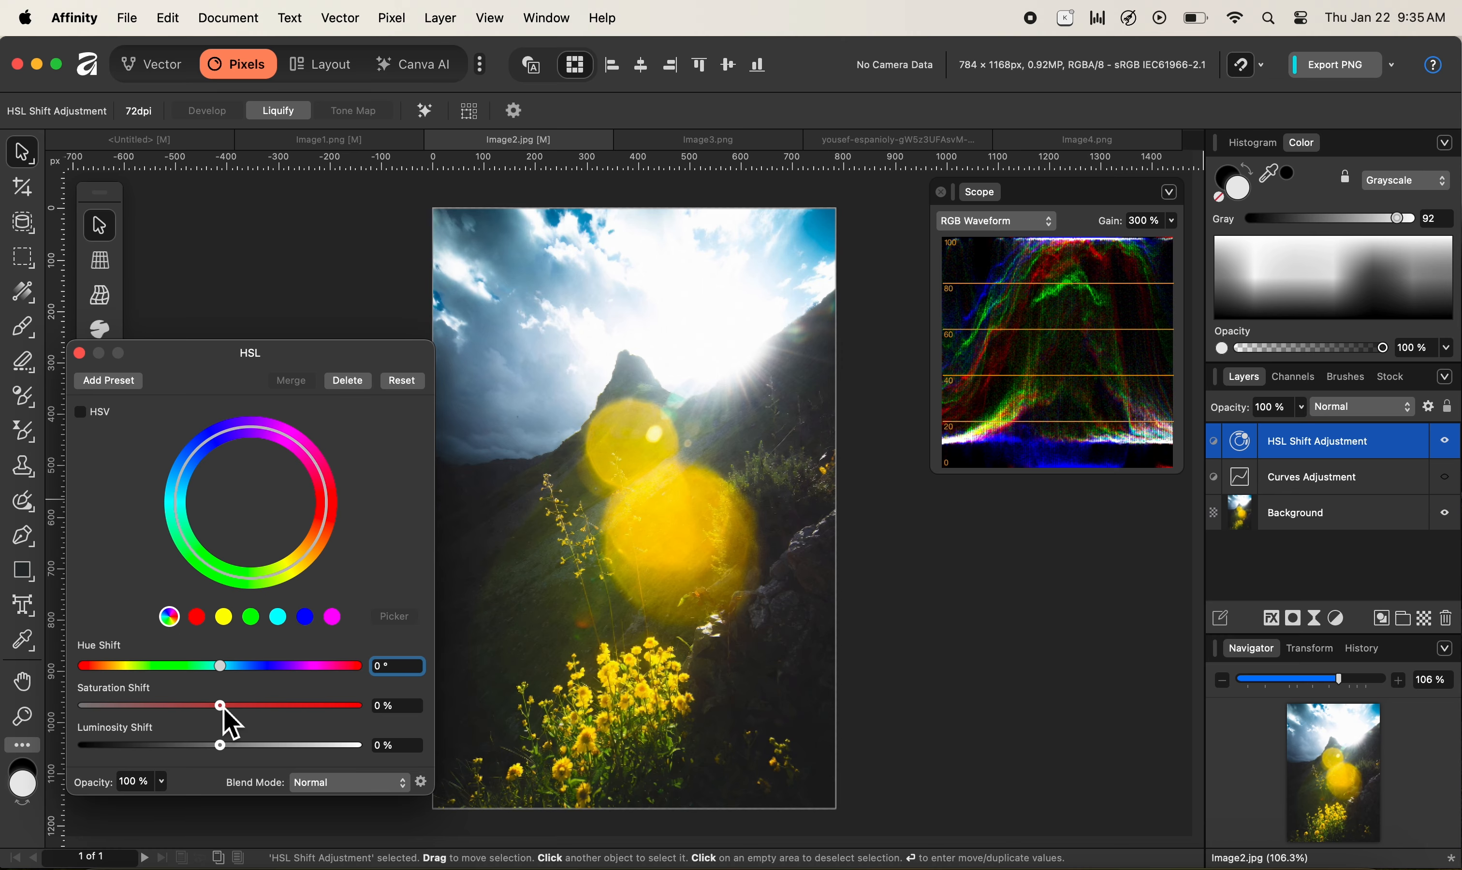
{"action": "left_click_drag", "start_coordinate": [223, 708], "coordinate": [85, 708]}
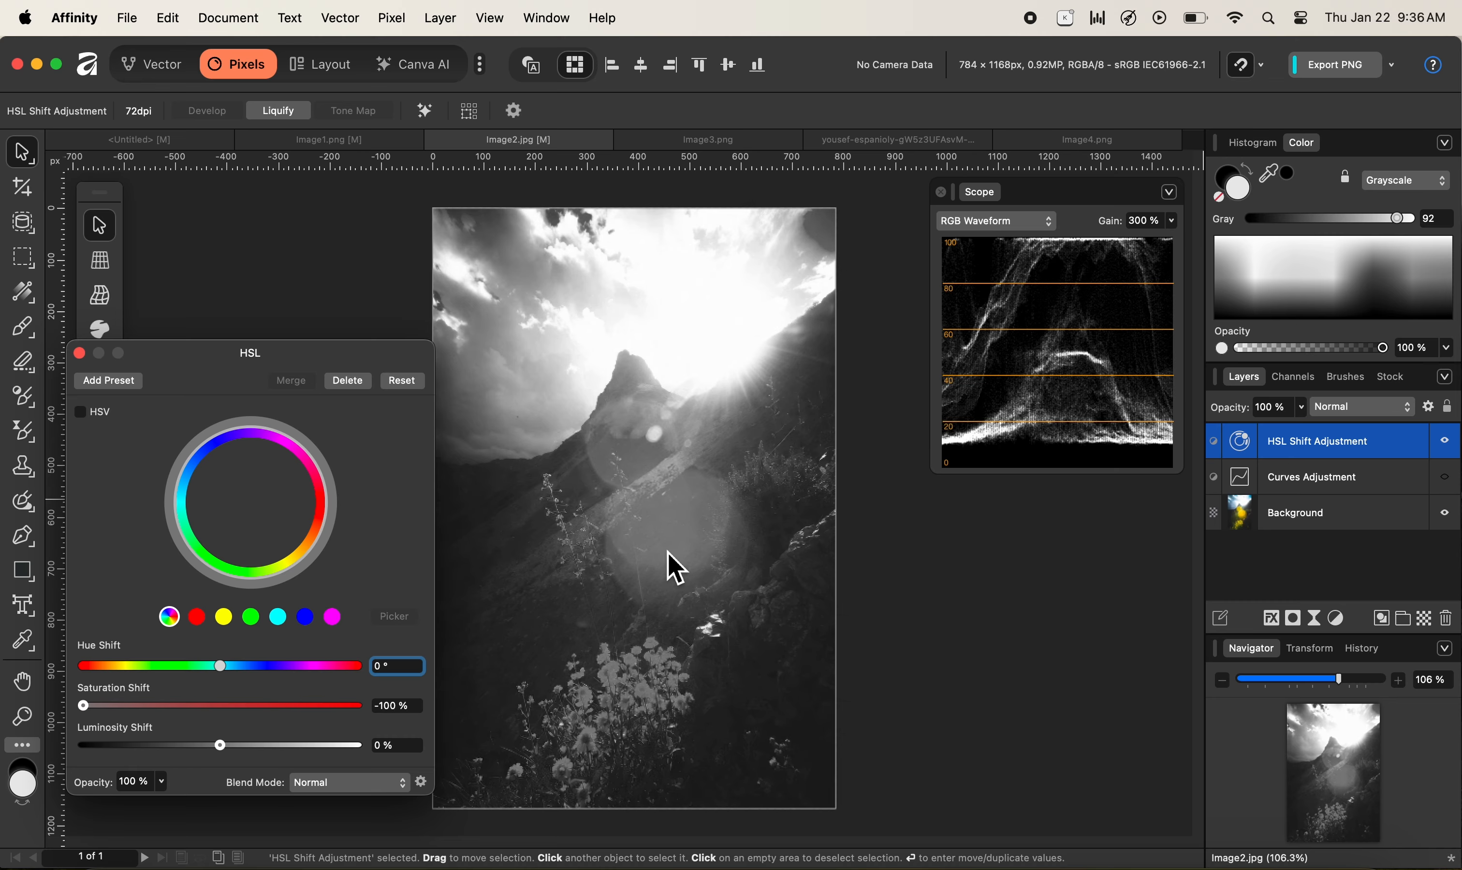
{"action": "left_click_drag", "start_coordinate": [92, 709], "coordinate": [193, 706]}
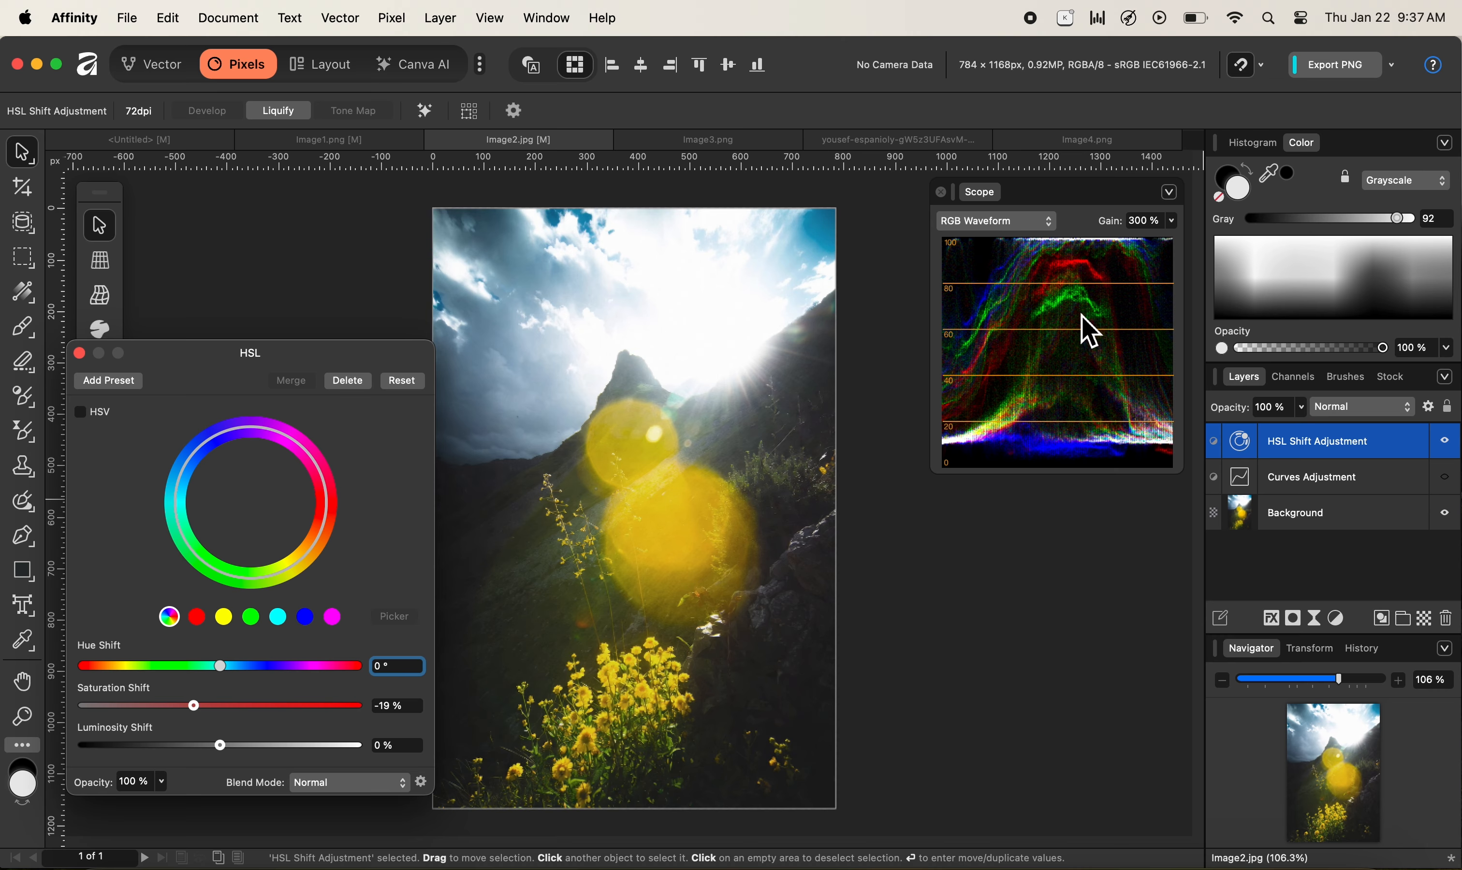
{"action": "left_click", "coordinate": [79, 353]}
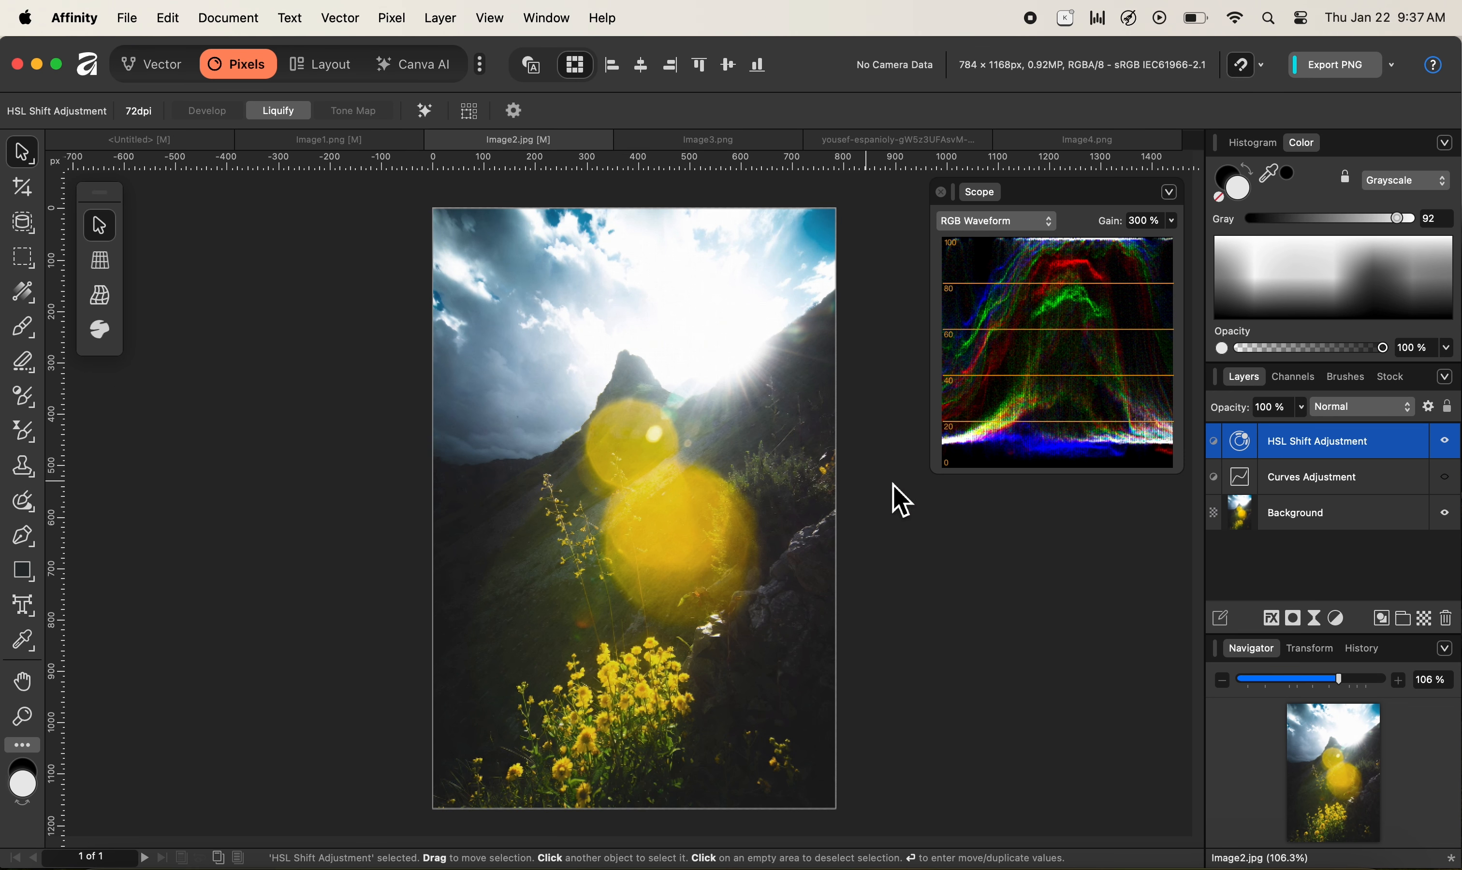
{"action": "left_click", "coordinate": [1447, 452]}
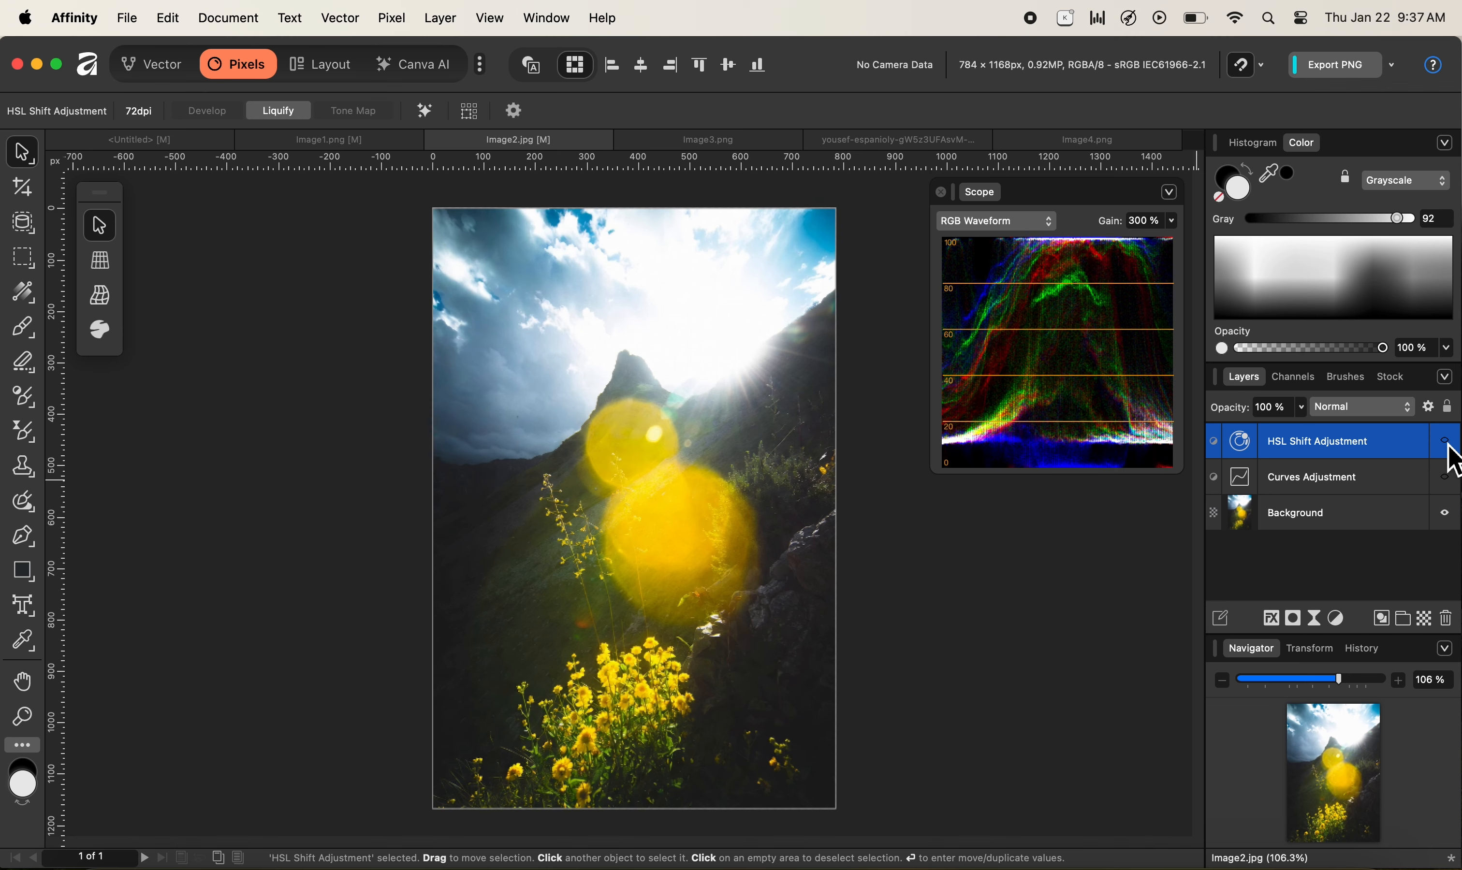
Step: Show the histogram for Image2.jpg and change the scope display to RGB Parade
{"action": "left_click", "coordinate": [1252, 144]}
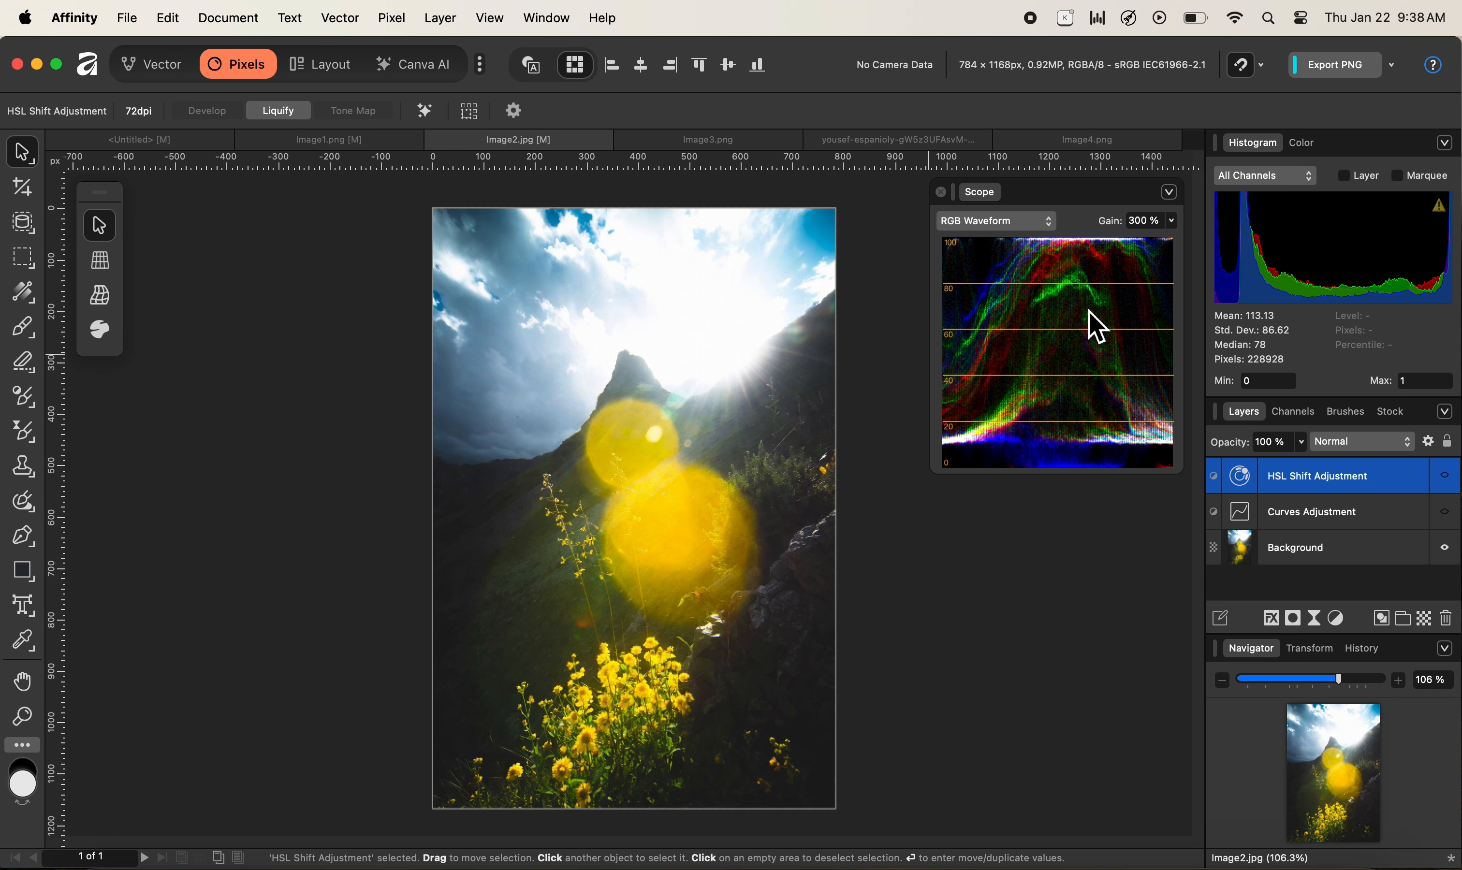
{"action": "left_click", "coordinate": [1052, 224]}
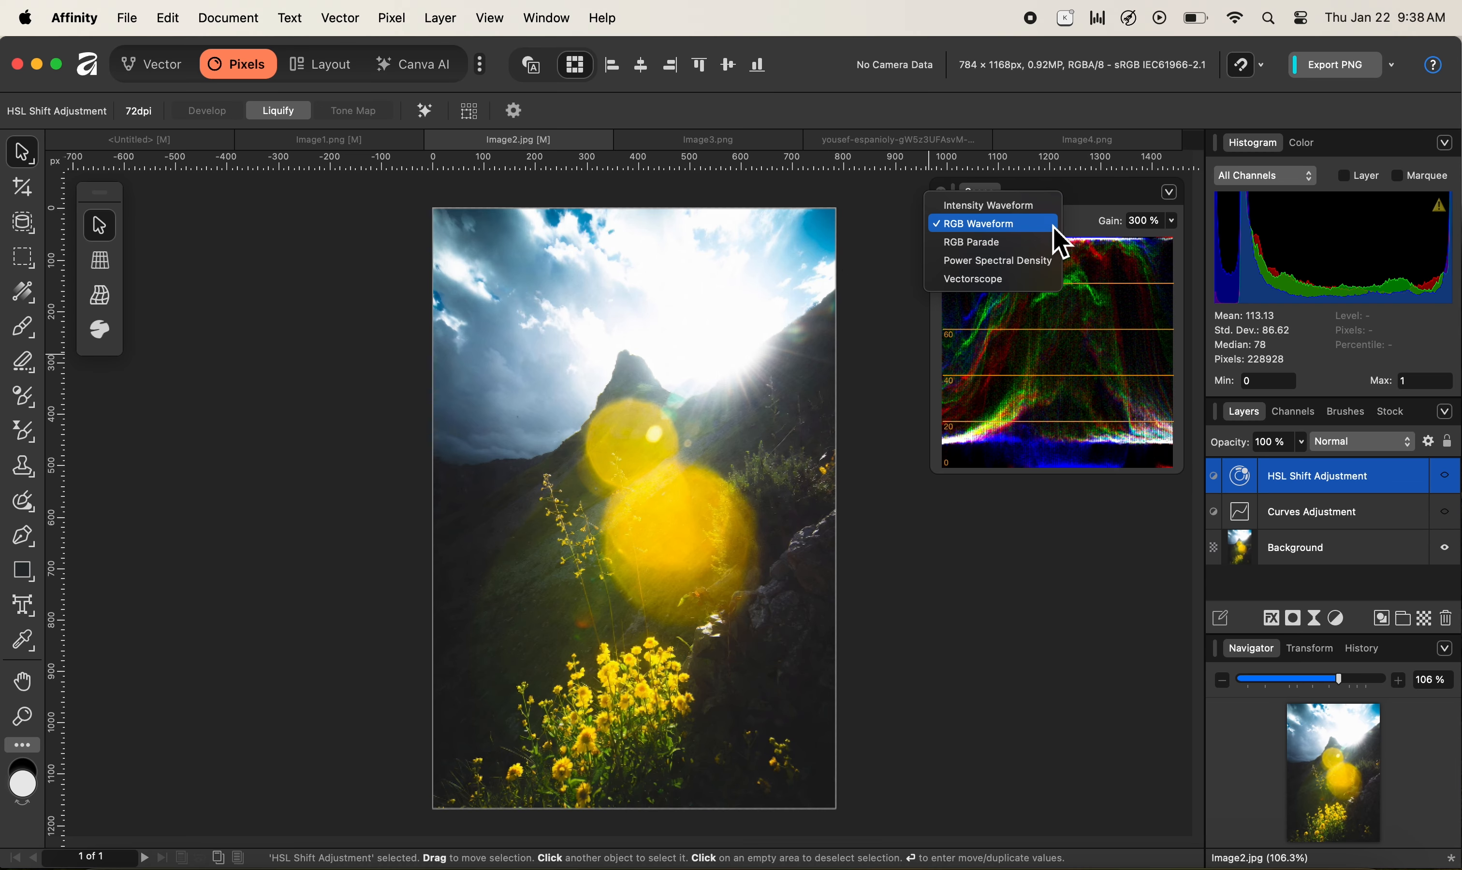
{"action": "left_click", "coordinate": [1044, 243]}
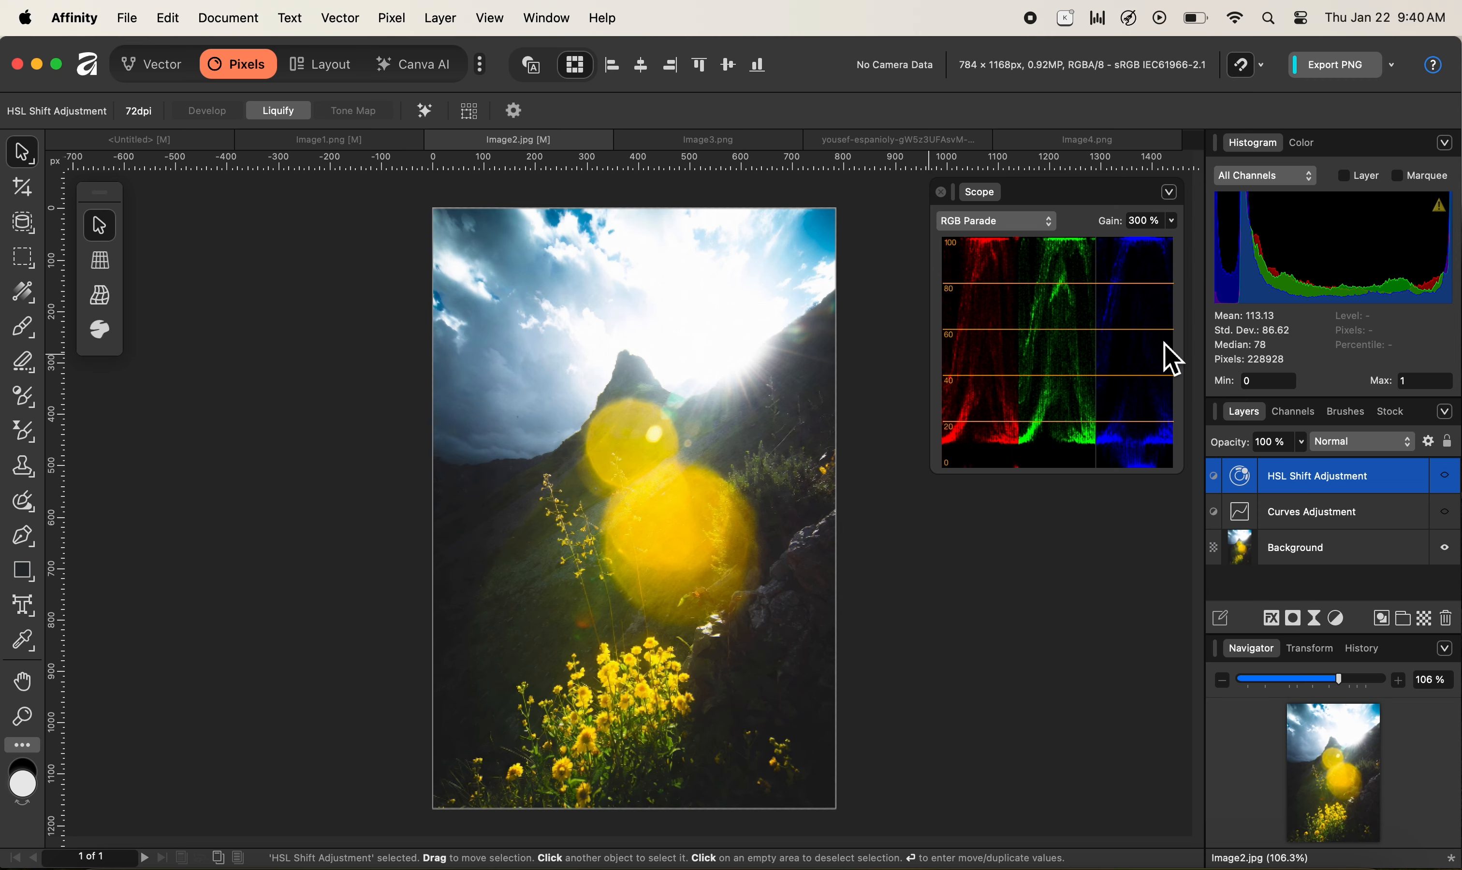
Step: Add a second Curves adjustment layer above the hidden HSL adjustment in Image2.jpg
{"action": "left_click", "coordinate": [1336, 619]}
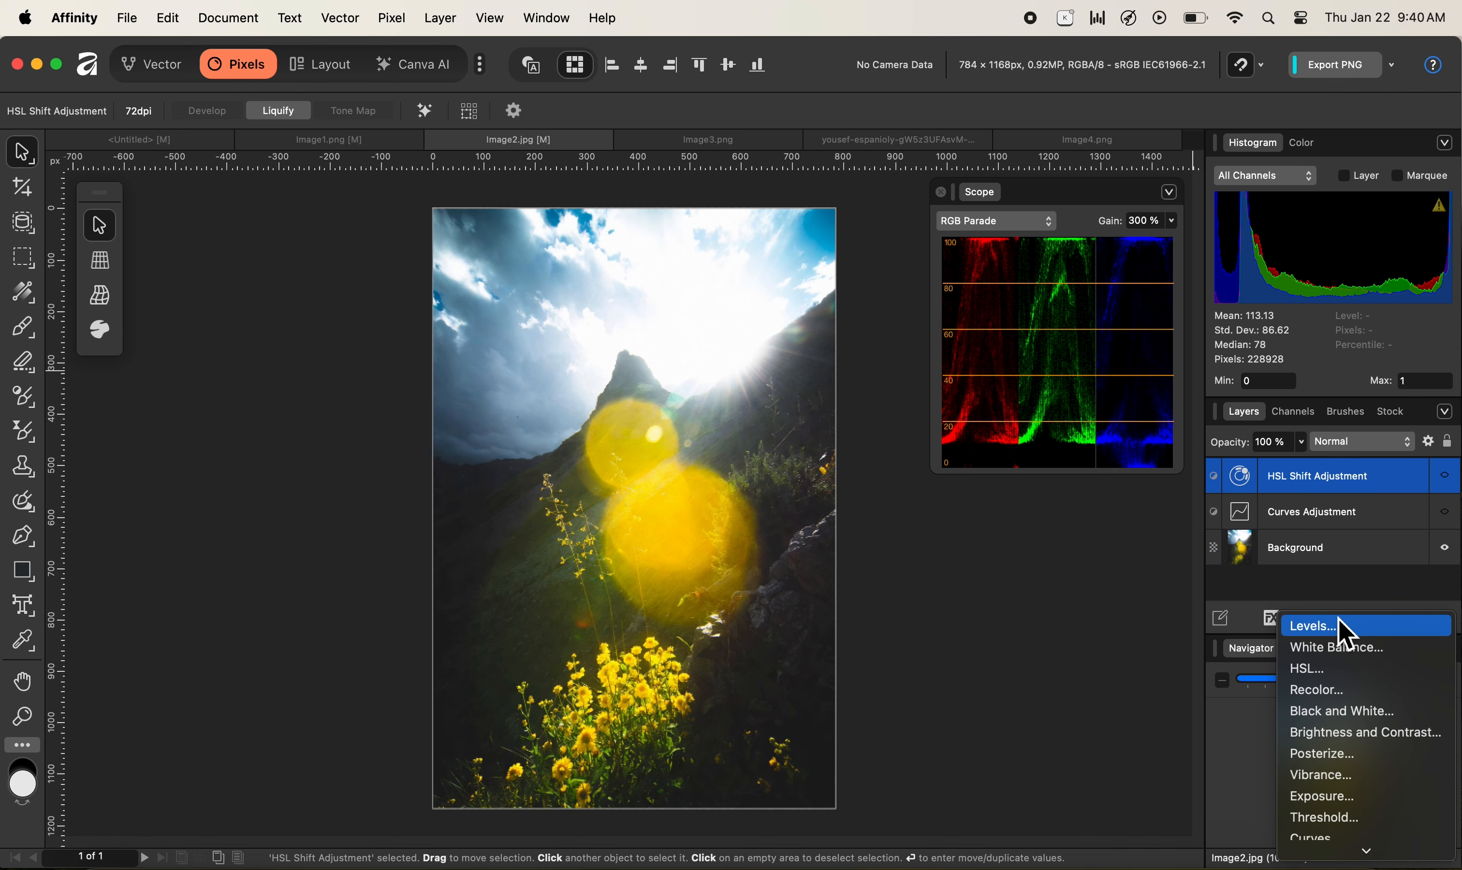
{"action": "scroll", "coordinate": [1343, 647], "scroll_direction": "down", "scroll_amount": 3}
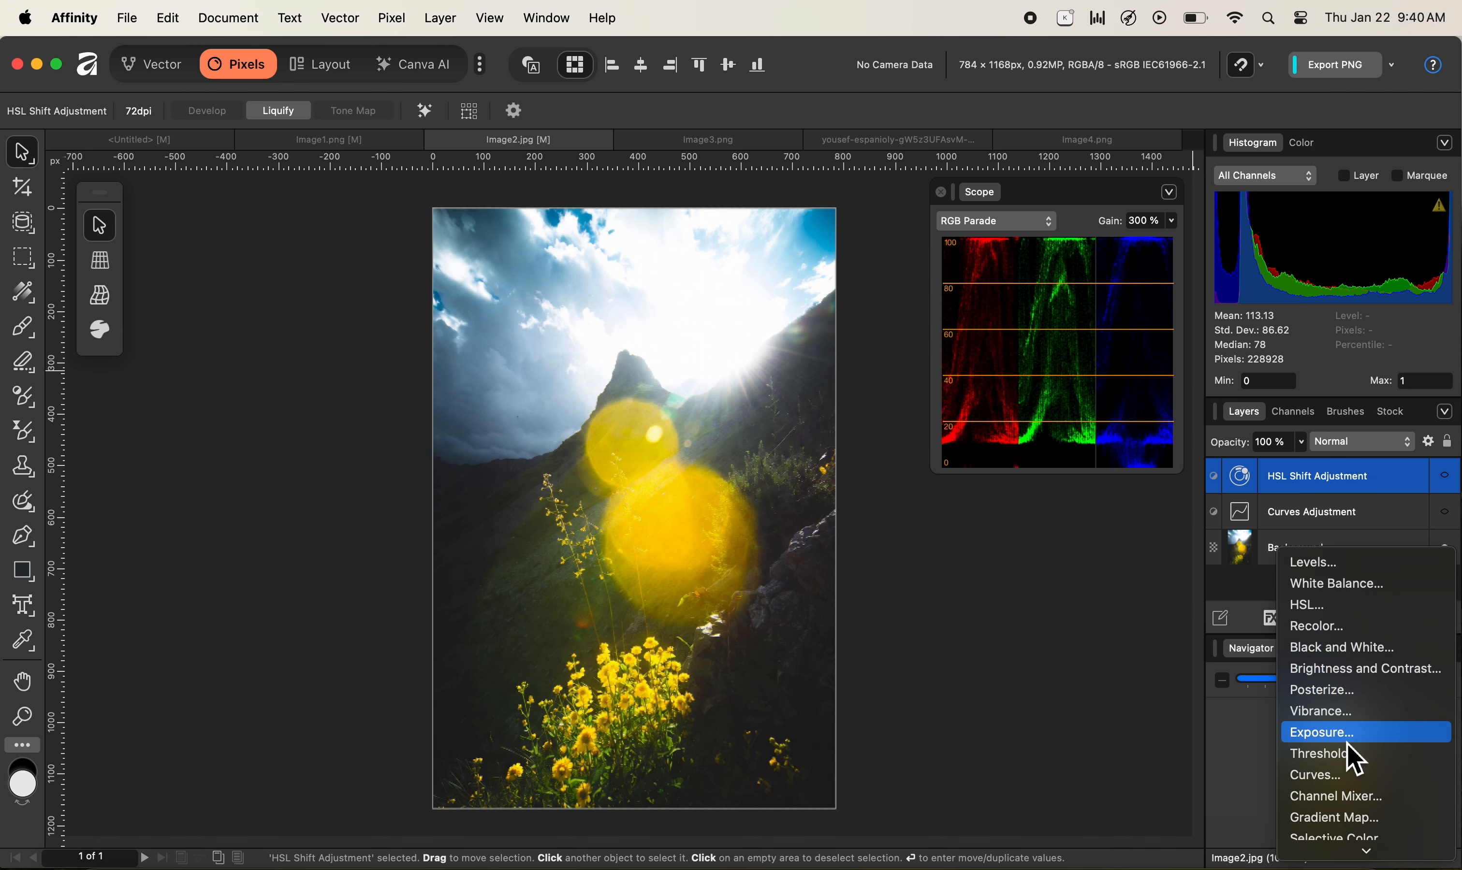
{"action": "left_click", "coordinate": [1354, 775]}
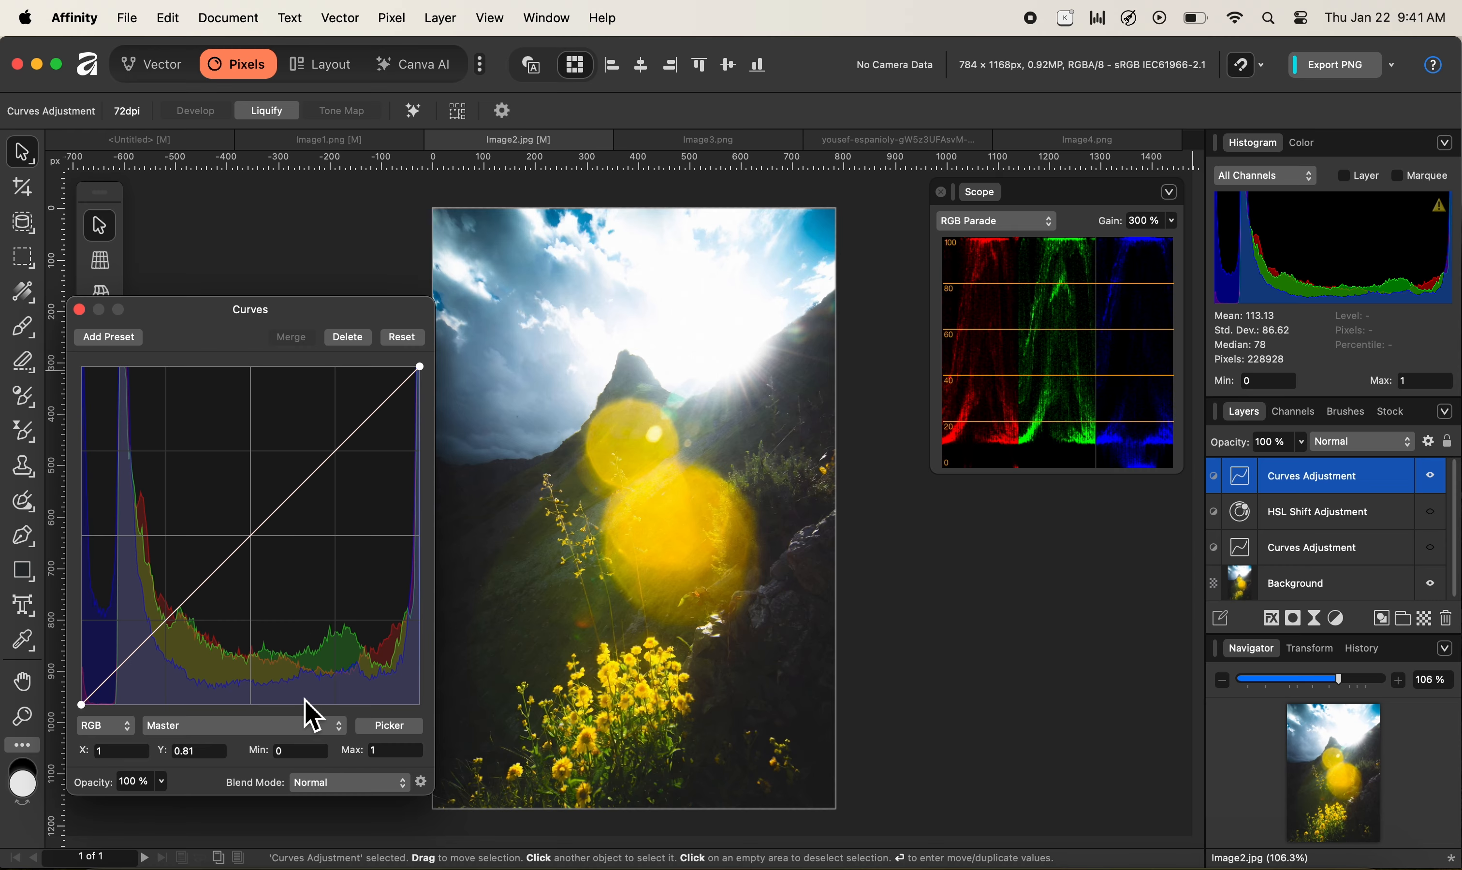
Step: In the new Curves adjustment on Image2.jpg, bend the green channel's curve downward through a midpoint at about X 0.588, Y 0.361
{"action": "left_click", "coordinate": [310, 719]}
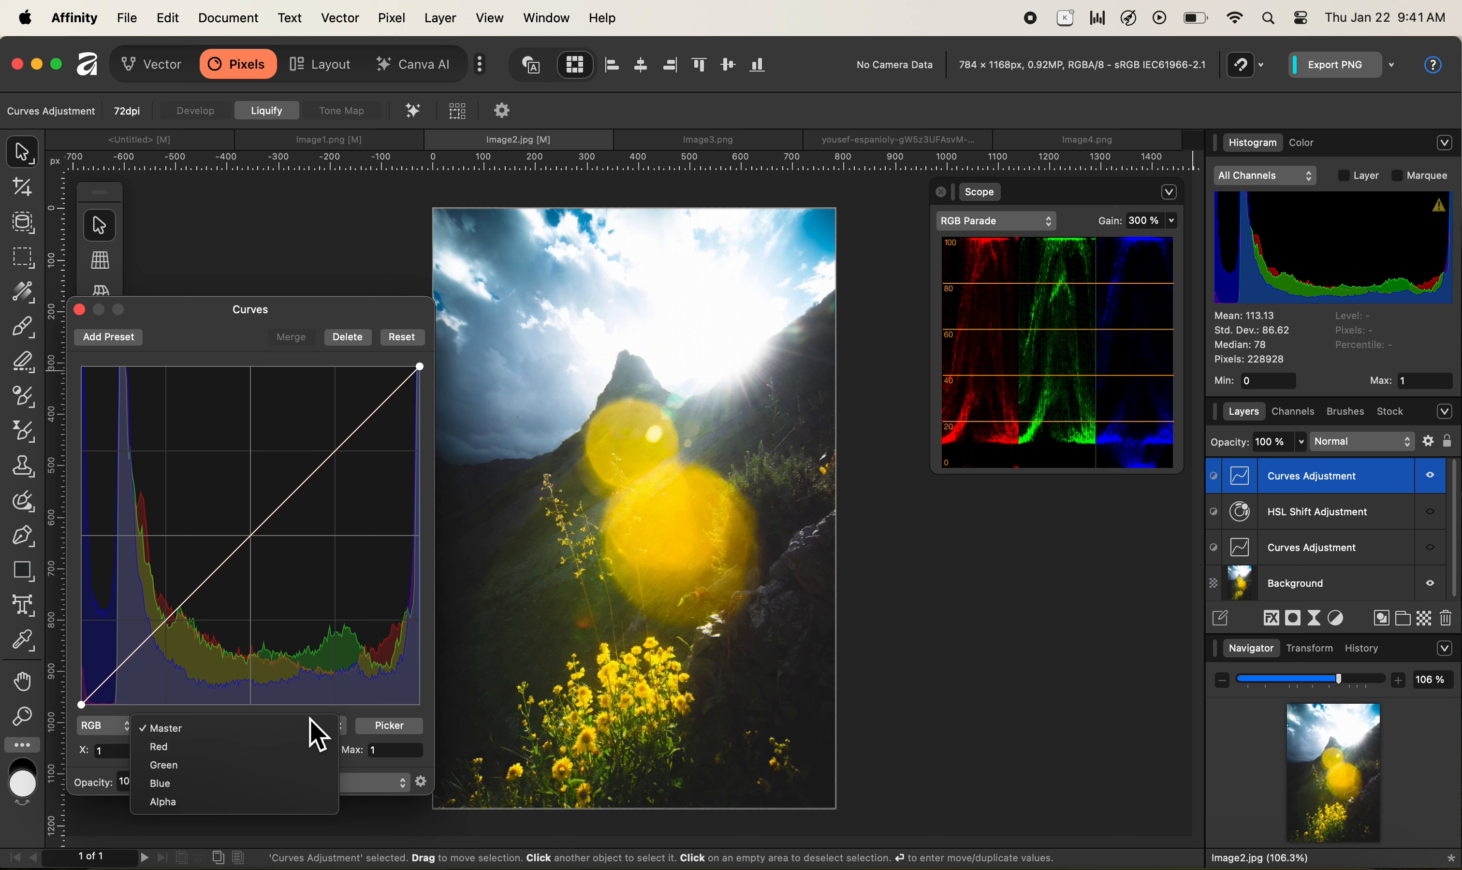
{"action": "left_click", "coordinate": [313, 766]}
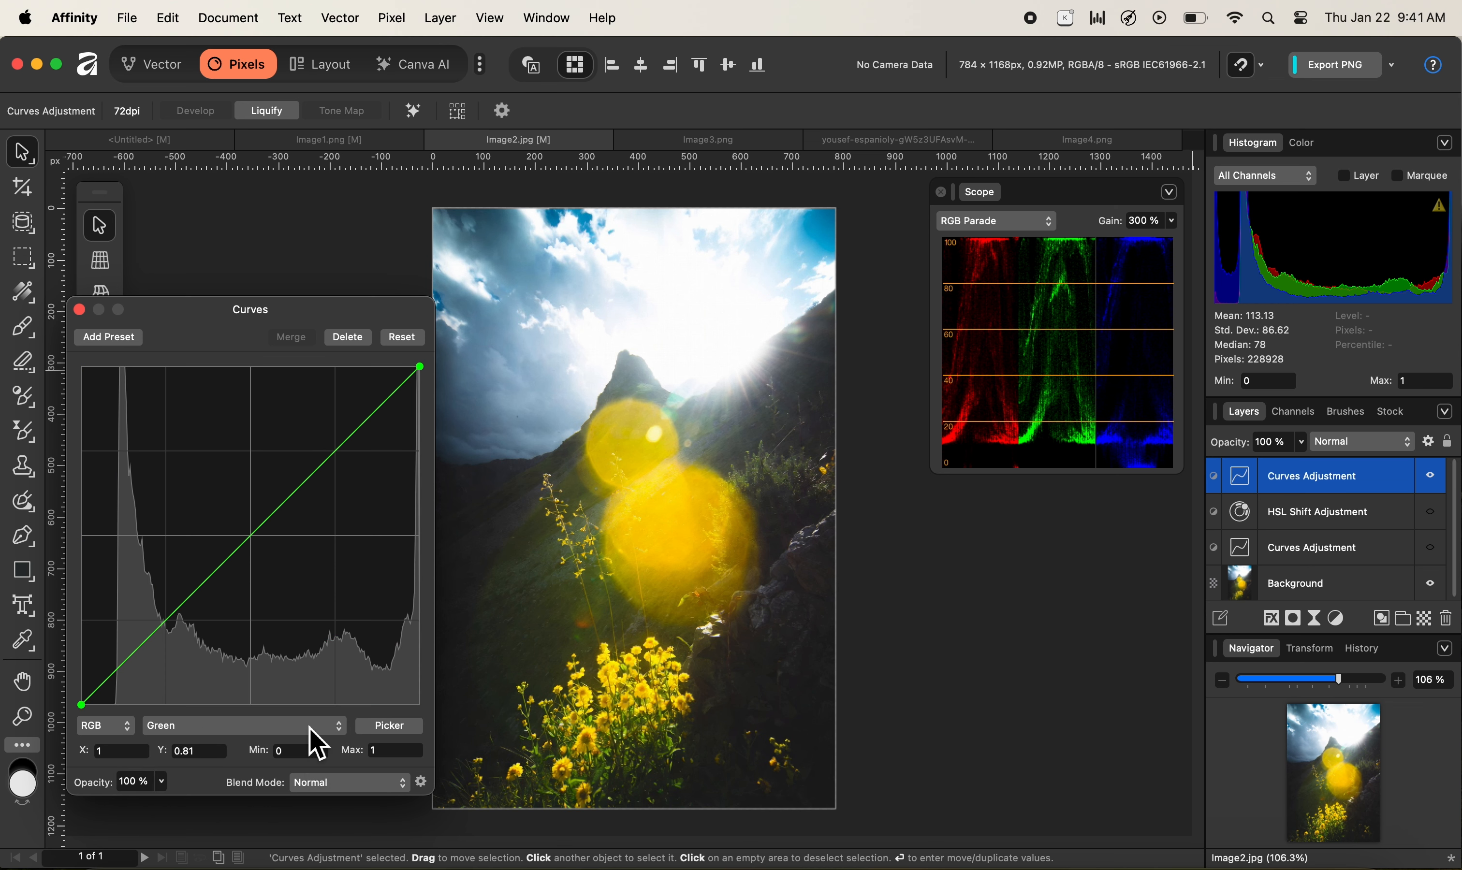
{"action": "left_click", "coordinate": [422, 373]}
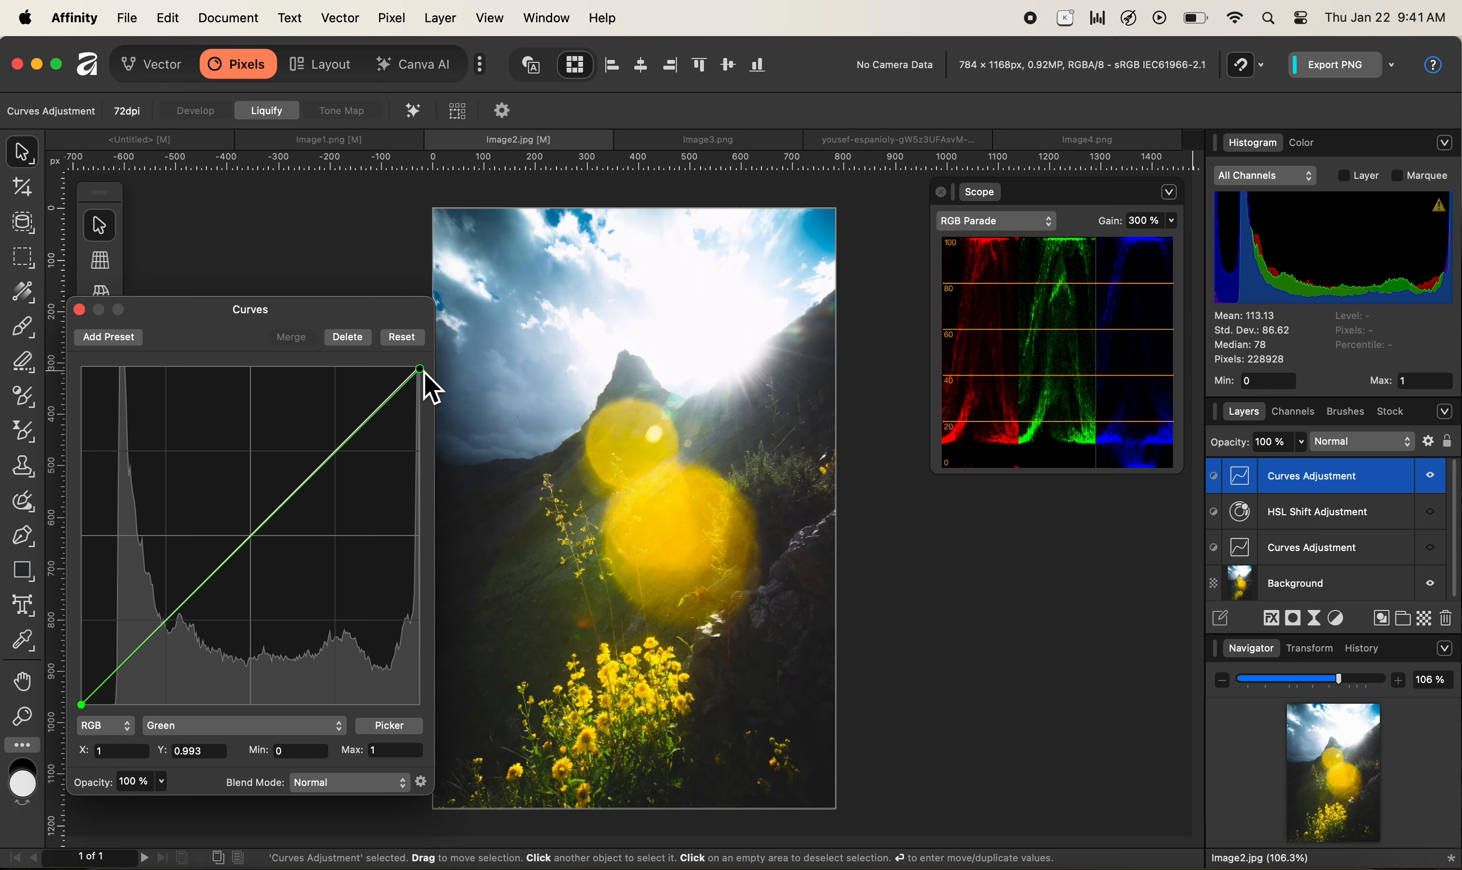
{"action": "mouse_move", "coordinate": [424, 377]}
{"action": "left_mouse_down"}
{"action": "mouse_move", "coordinate": [428, 401]}
{"action": "mouse_move", "coordinate": [430, 381]}
{"action": "left_mouse_up"}
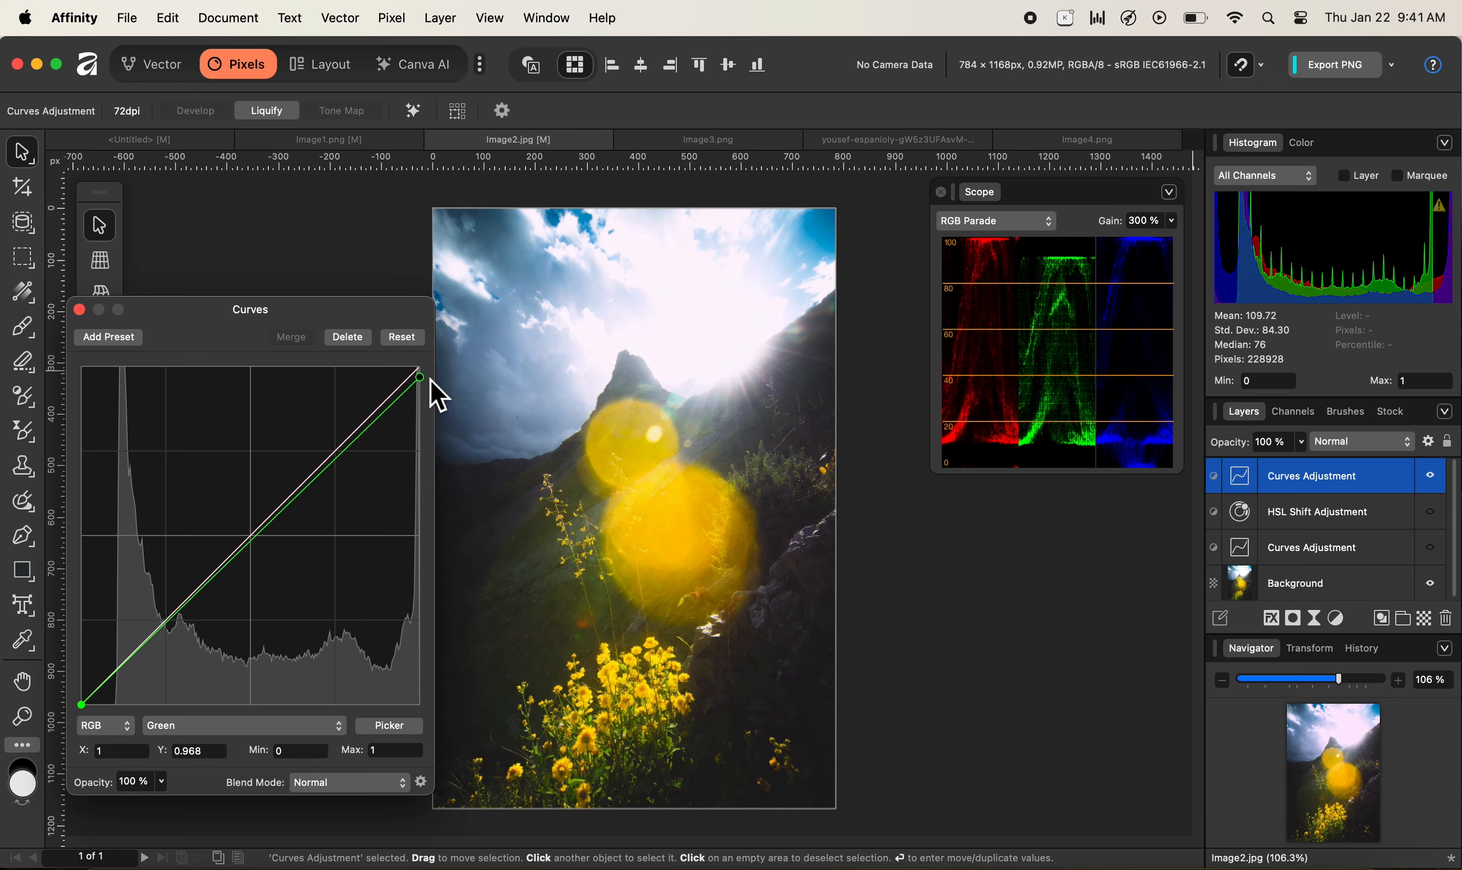
{"action": "left_click", "coordinate": [254, 540]}
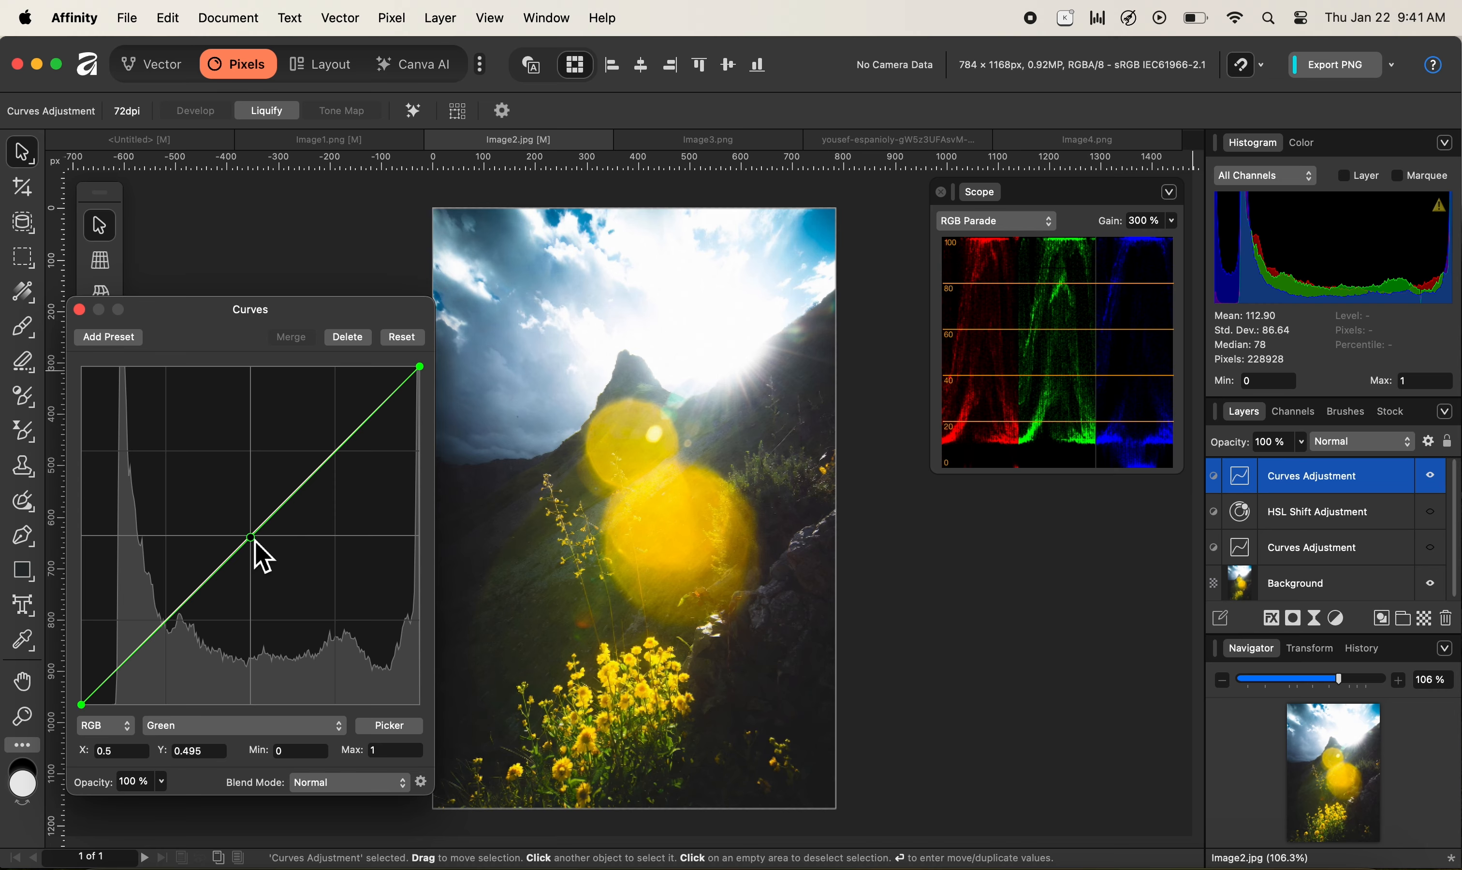
{"action": "left_click_drag", "start_coordinate": [255, 542], "coordinate": [285, 586]}
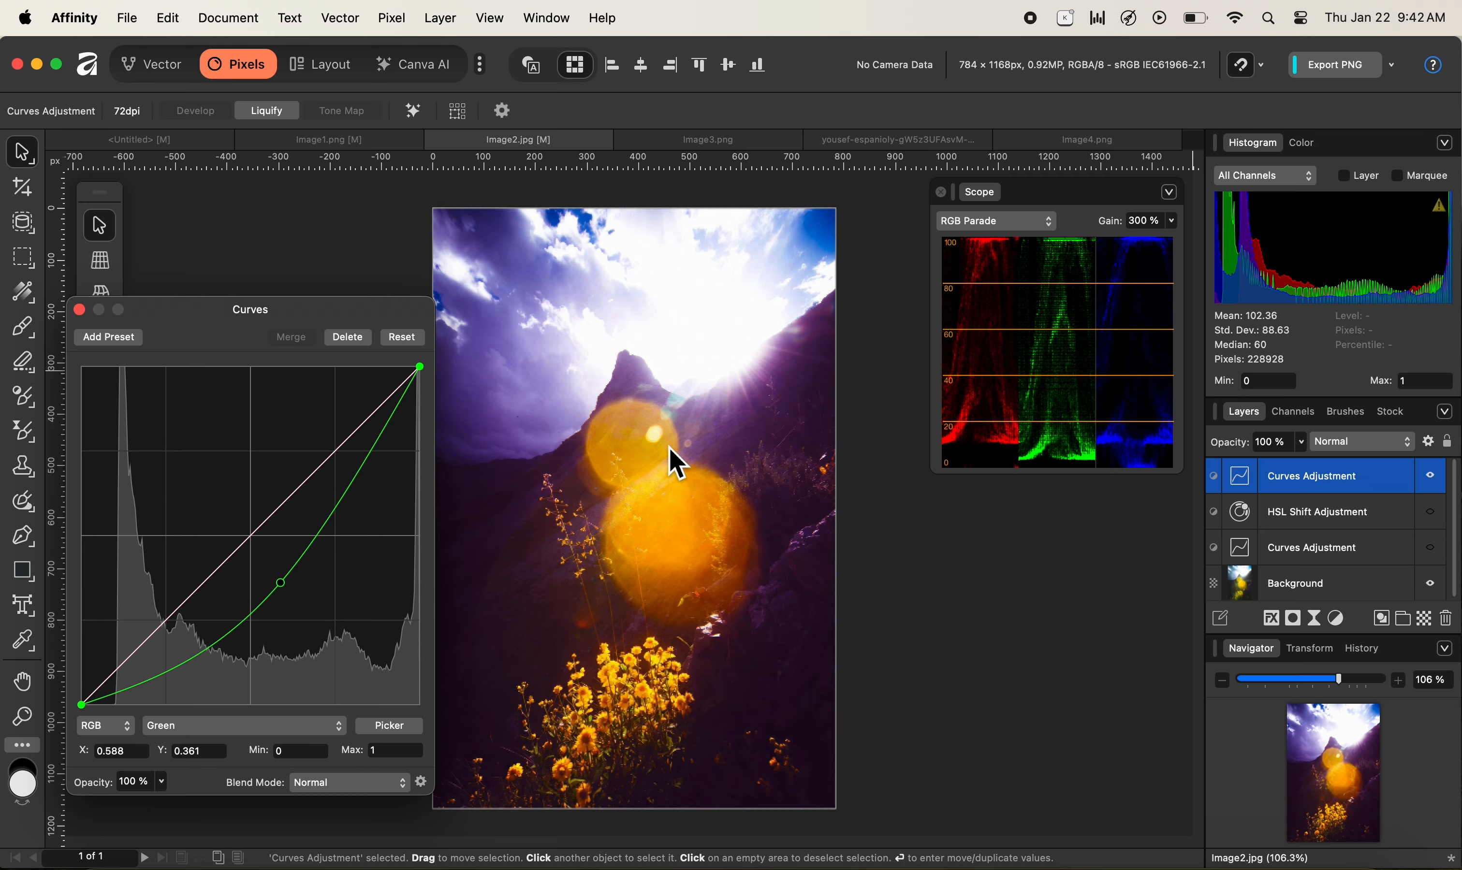
Step: Lower the green curve's highlight end point to about 0.812 output, close the Curves settings, and hide that adjustment layer
{"action": "left_click", "coordinate": [421, 367]}
{"action": "left_click_drag", "start_coordinate": [426, 375], "coordinate": [436, 434]}
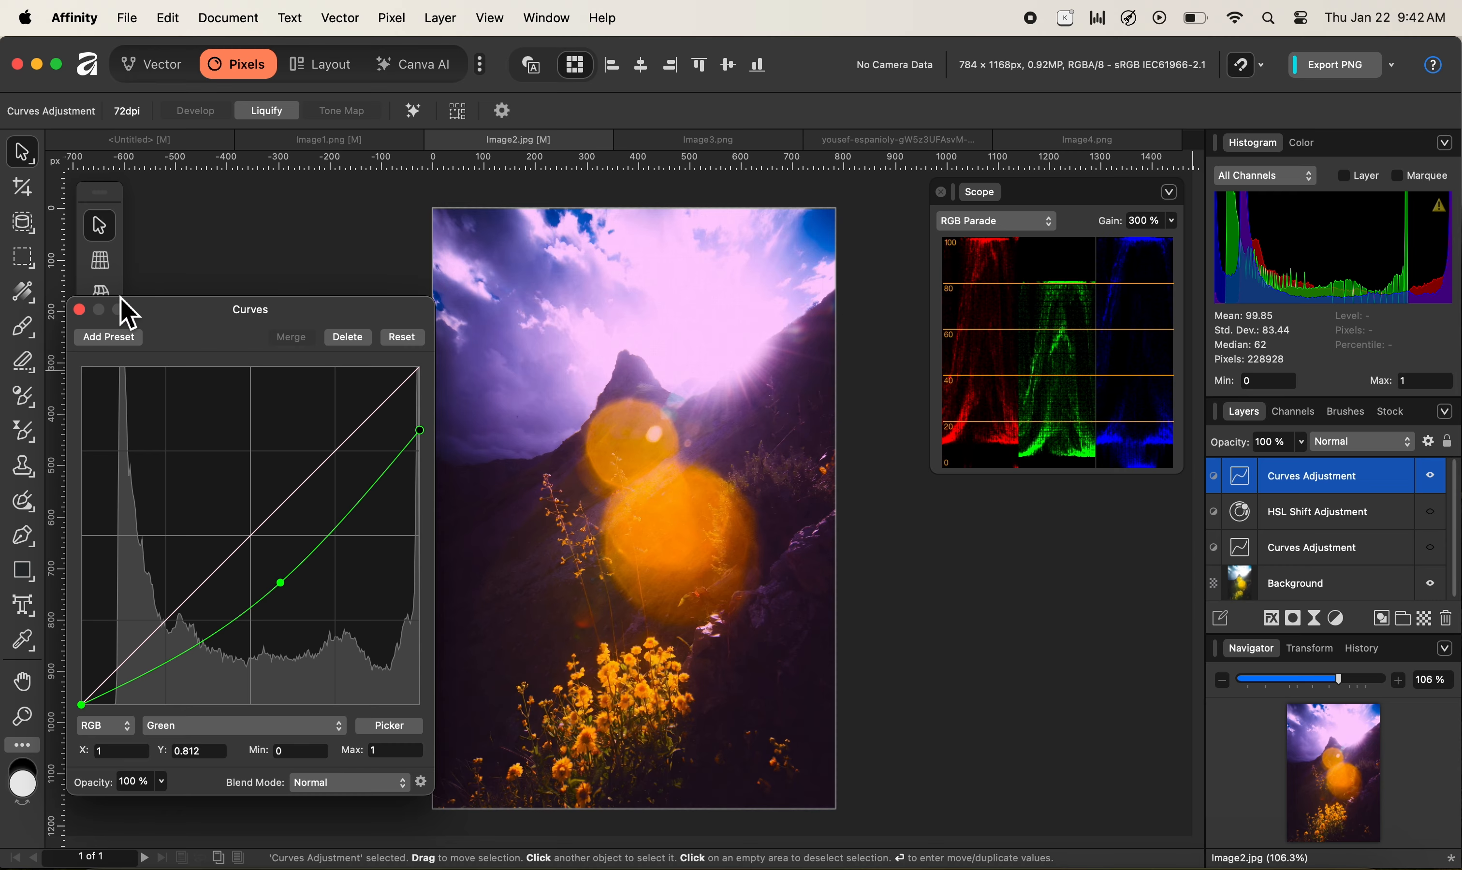
{"action": "left_click", "coordinate": [79, 309]}
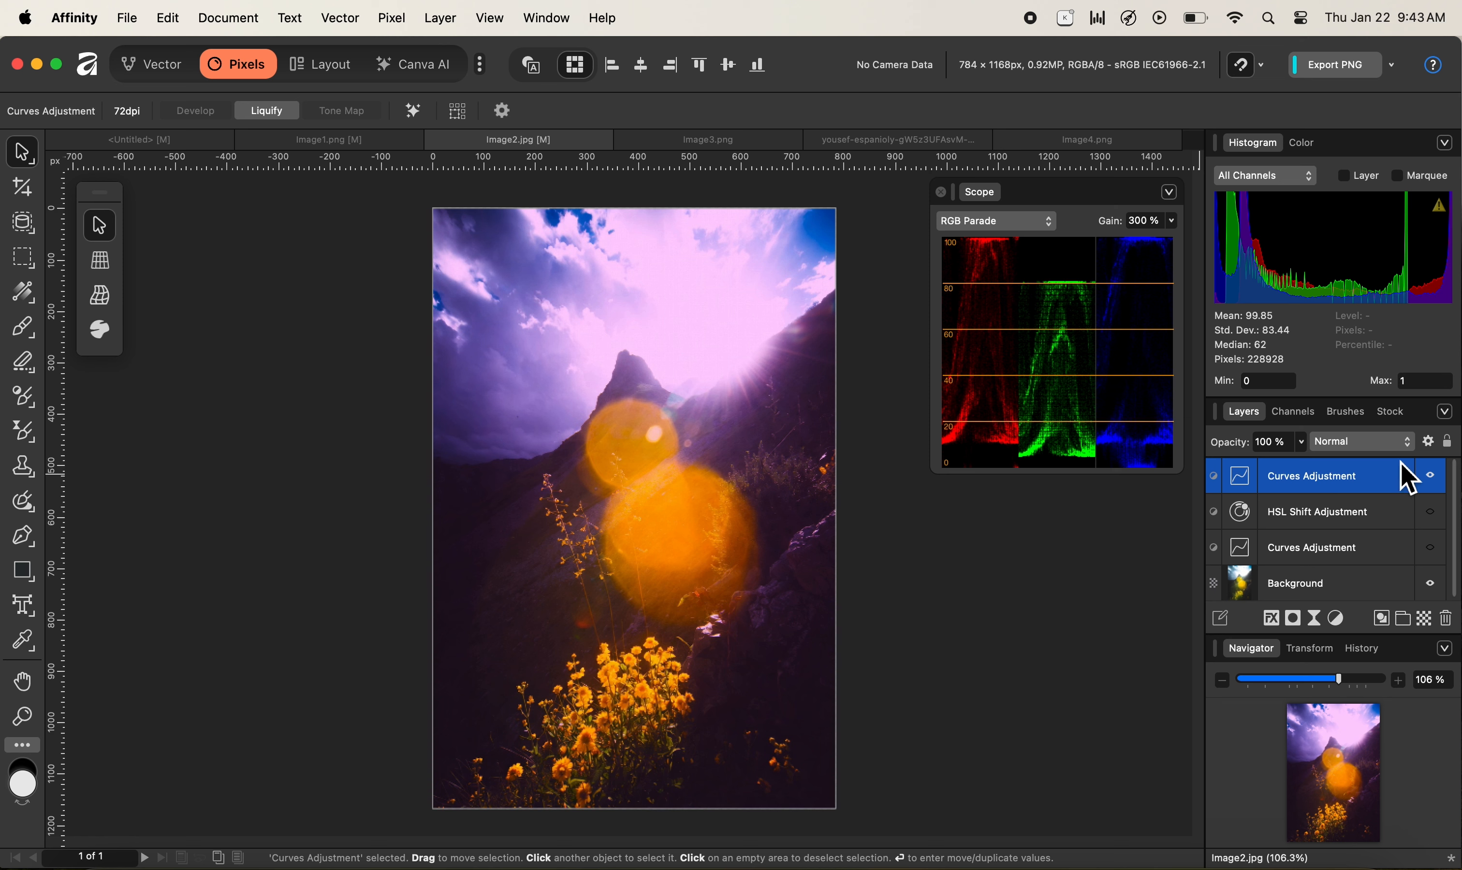
{"action": "left_click", "coordinate": [1431, 477]}
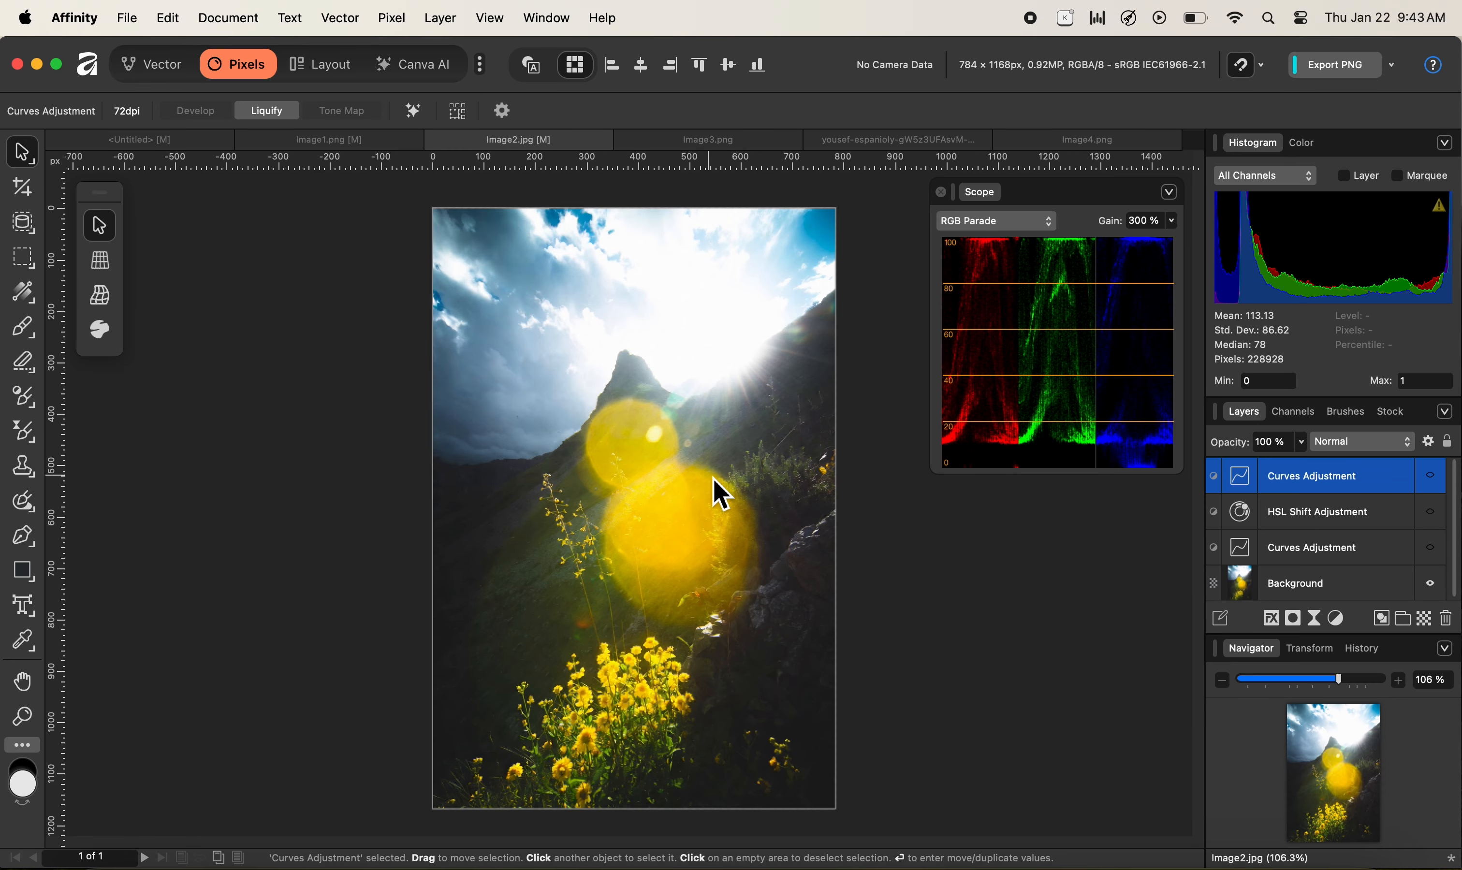
Step: Show Image3.png and change the scope display to Power Spectral Density
{"action": "left_click", "coordinate": [719, 145]}
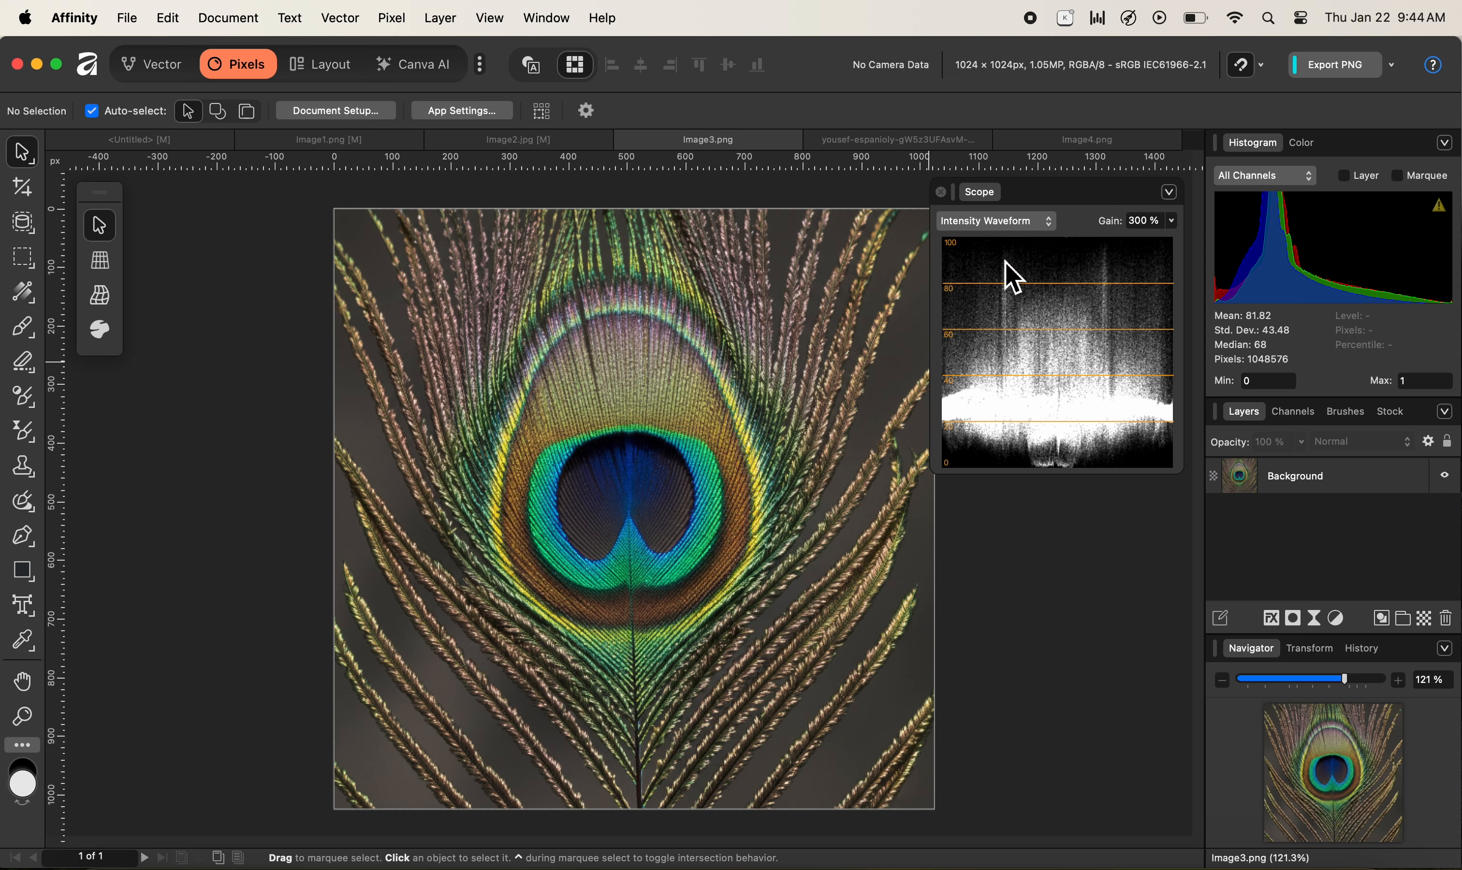
{"action": "left_click", "coordinate": [1020, 225]}
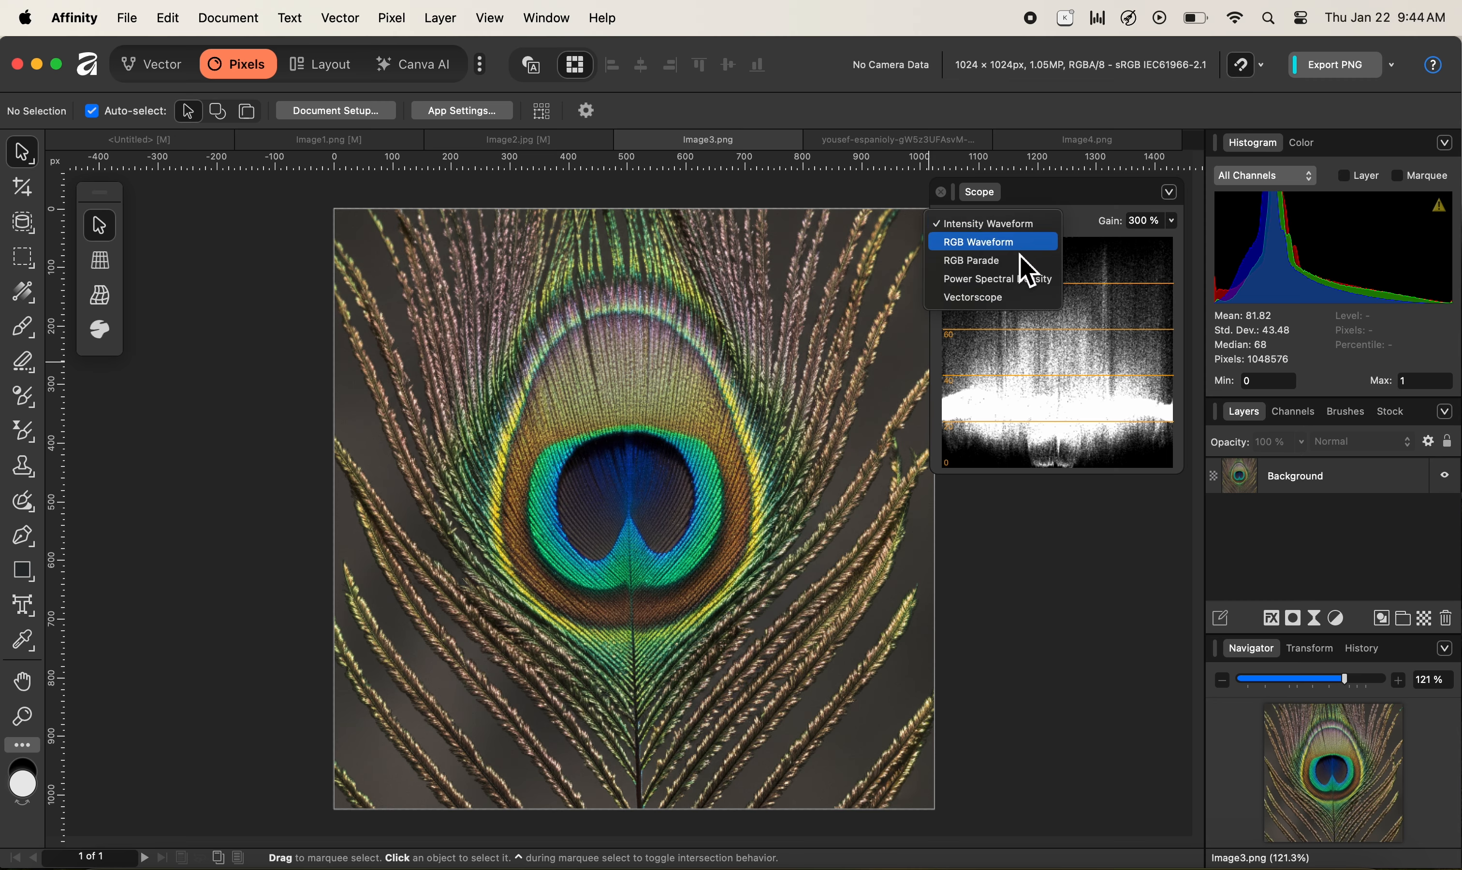
{"action": "left_click", "coordinate": [1028, 279]}
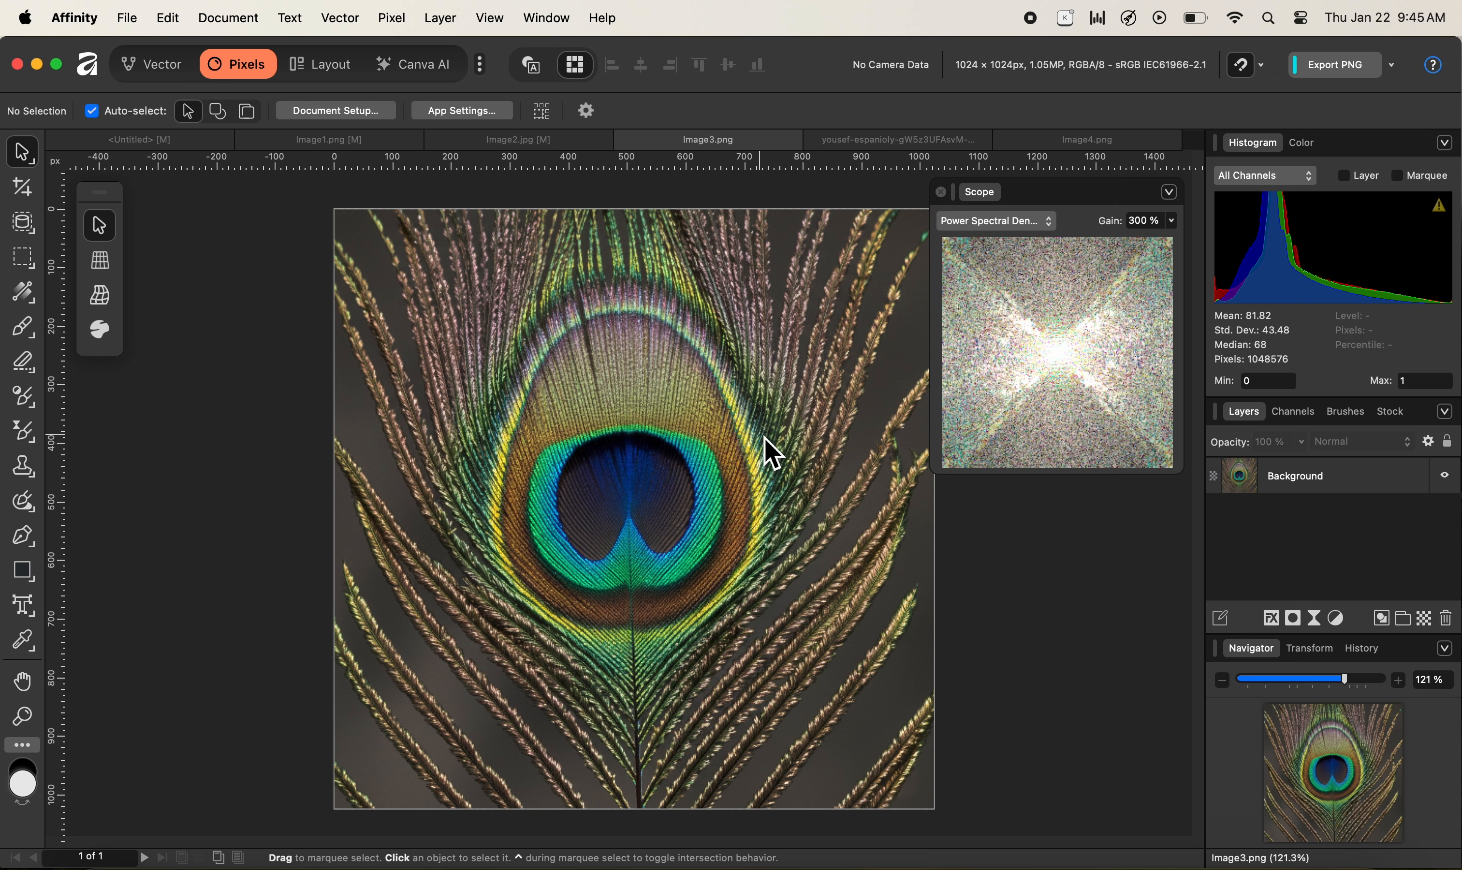
Step: Add a live Gaussian Blur filter layer above the peacock feather background in Image3.png
{"action": "left_click", "coordinate": [402, 24]}
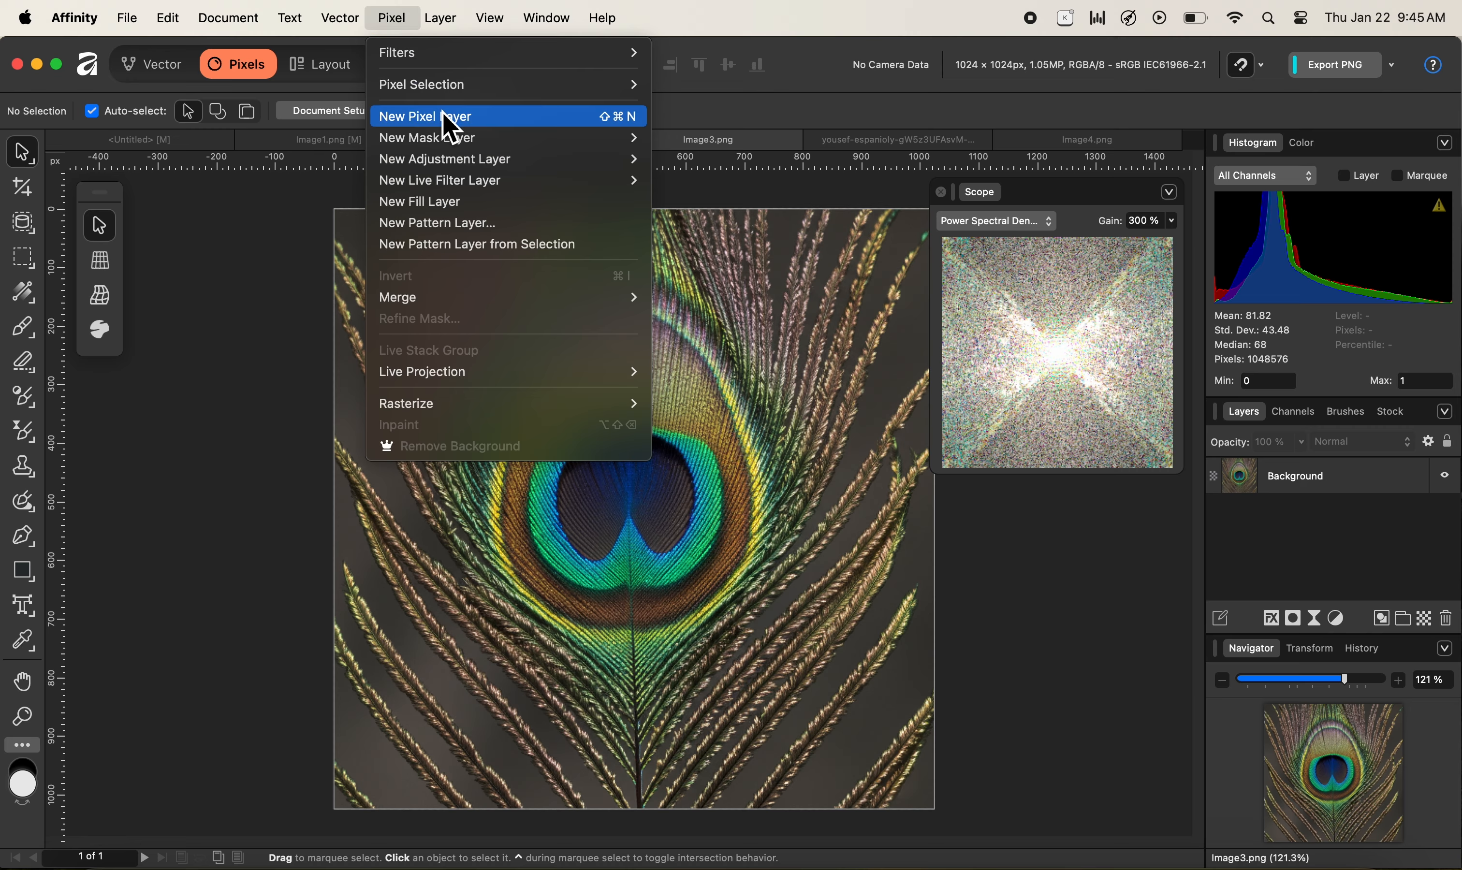
{"action": "mouse_move", "coordinate": [460, 155]}
{"action": "mouse_move", "coordinate": [480, 188]}
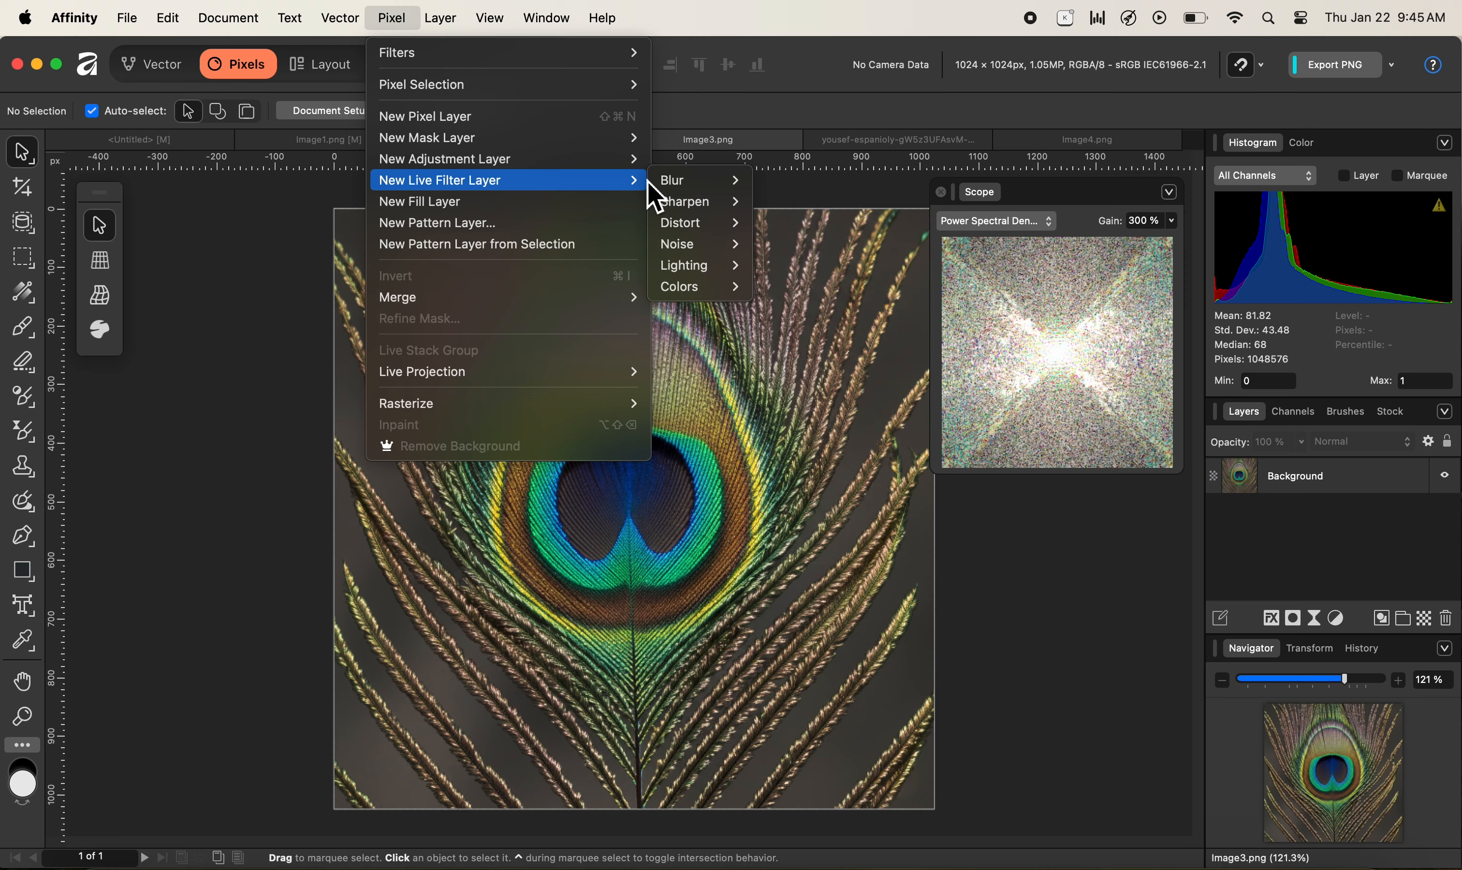
{"action": "mouse_move", "coordinate": [692, 213]}
{"action": "mouse_move", "coordinate": [699, 185]}
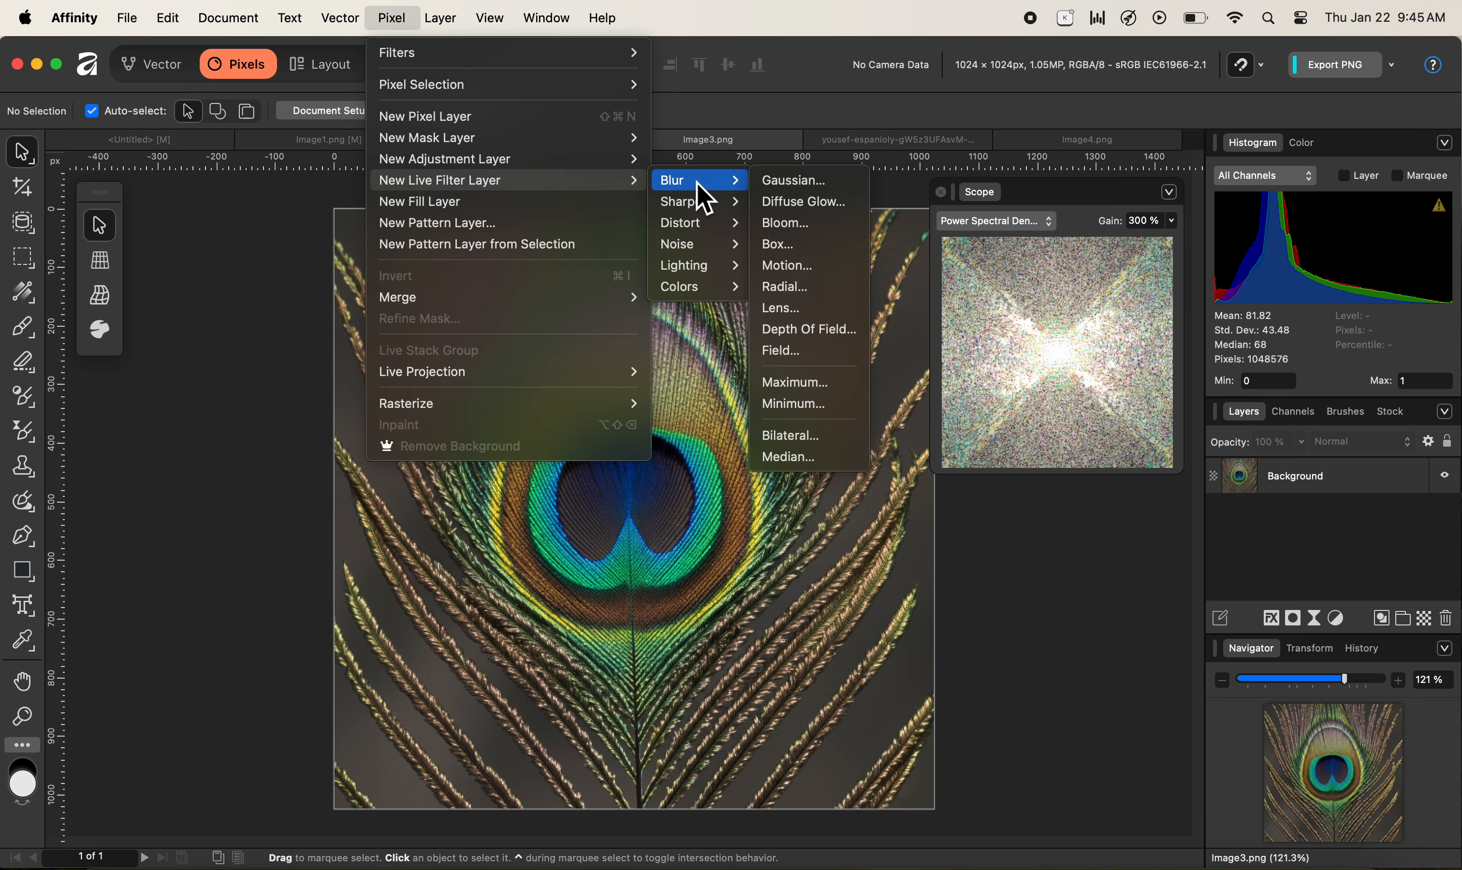
{"action": "left_click", "coordinate": [771, 181]}
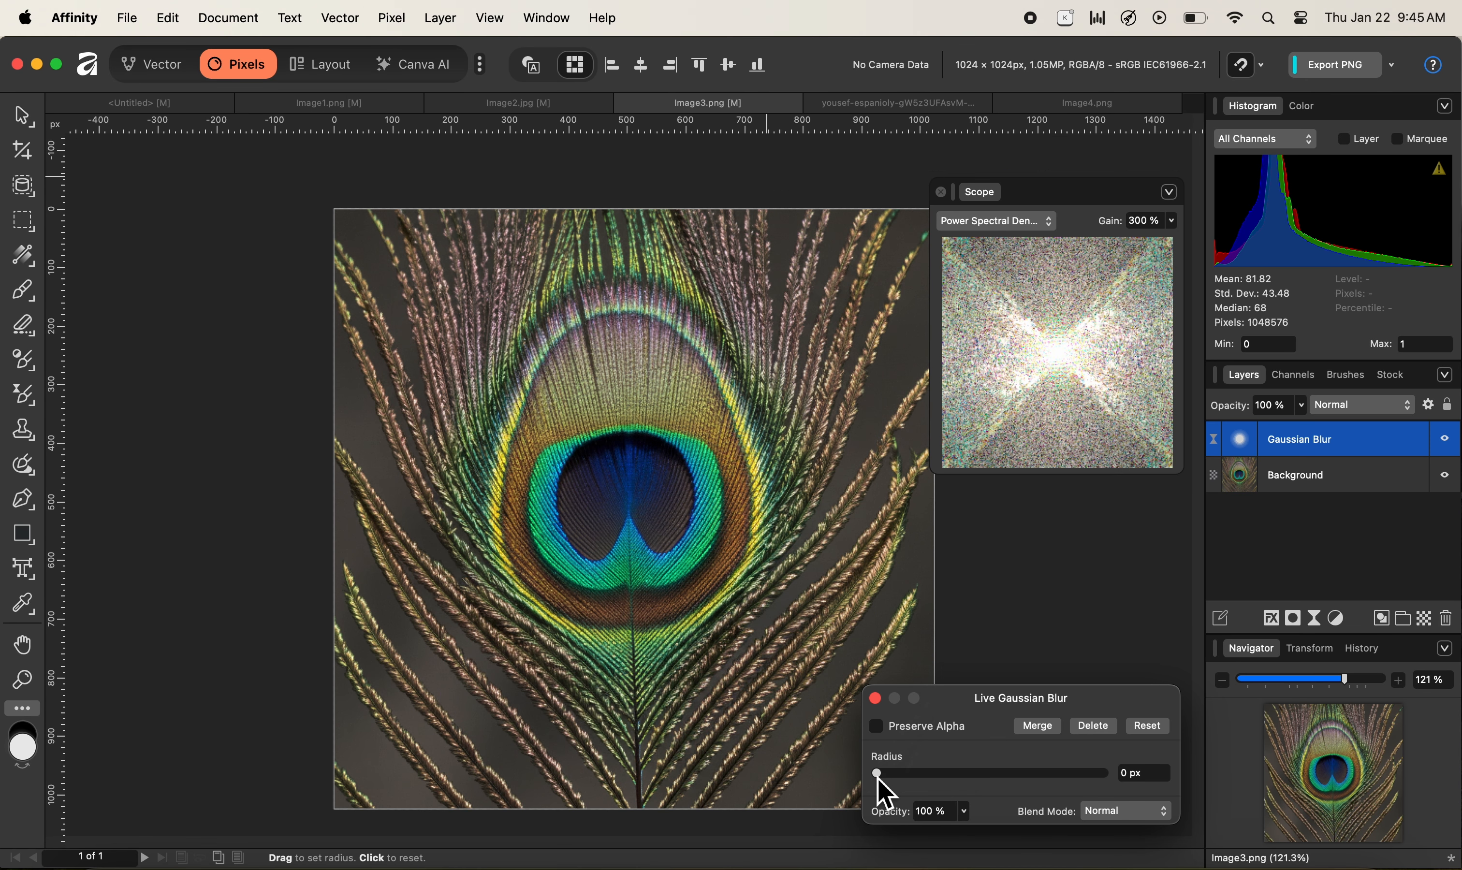
Step: Test the live Gaussian Blur at a radius of about 6.1 px, reduce it to 0.3 px, and close its settings
{"action": "left_click_drag", "start_coordinate": [879, 782], "coordinate": [955, 784]}
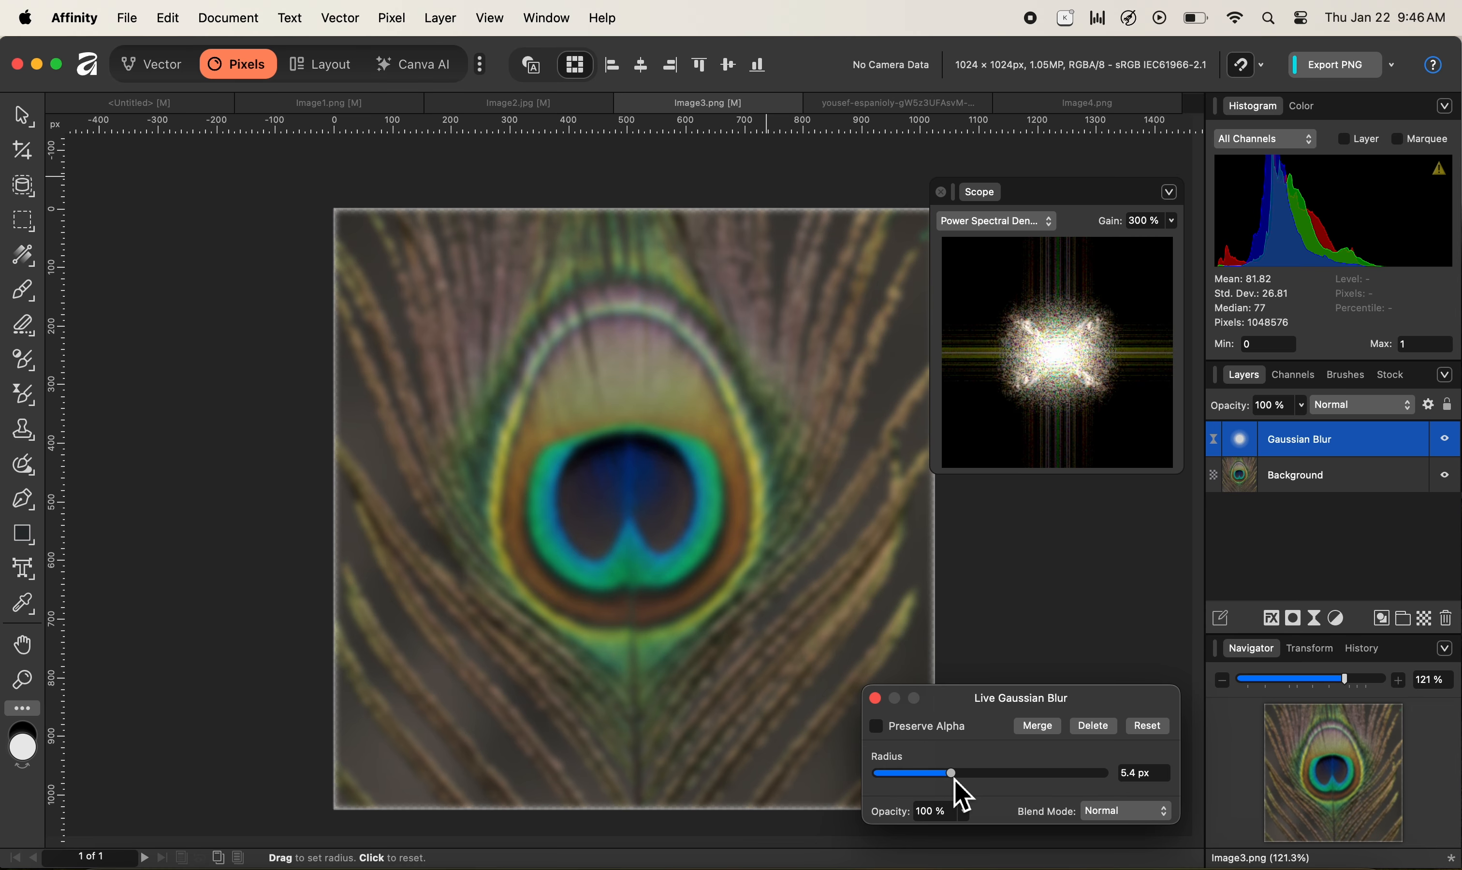
{"action": "left_click_drag", "start_coordinate": [956, 784], "coordinate": [959, 784]}
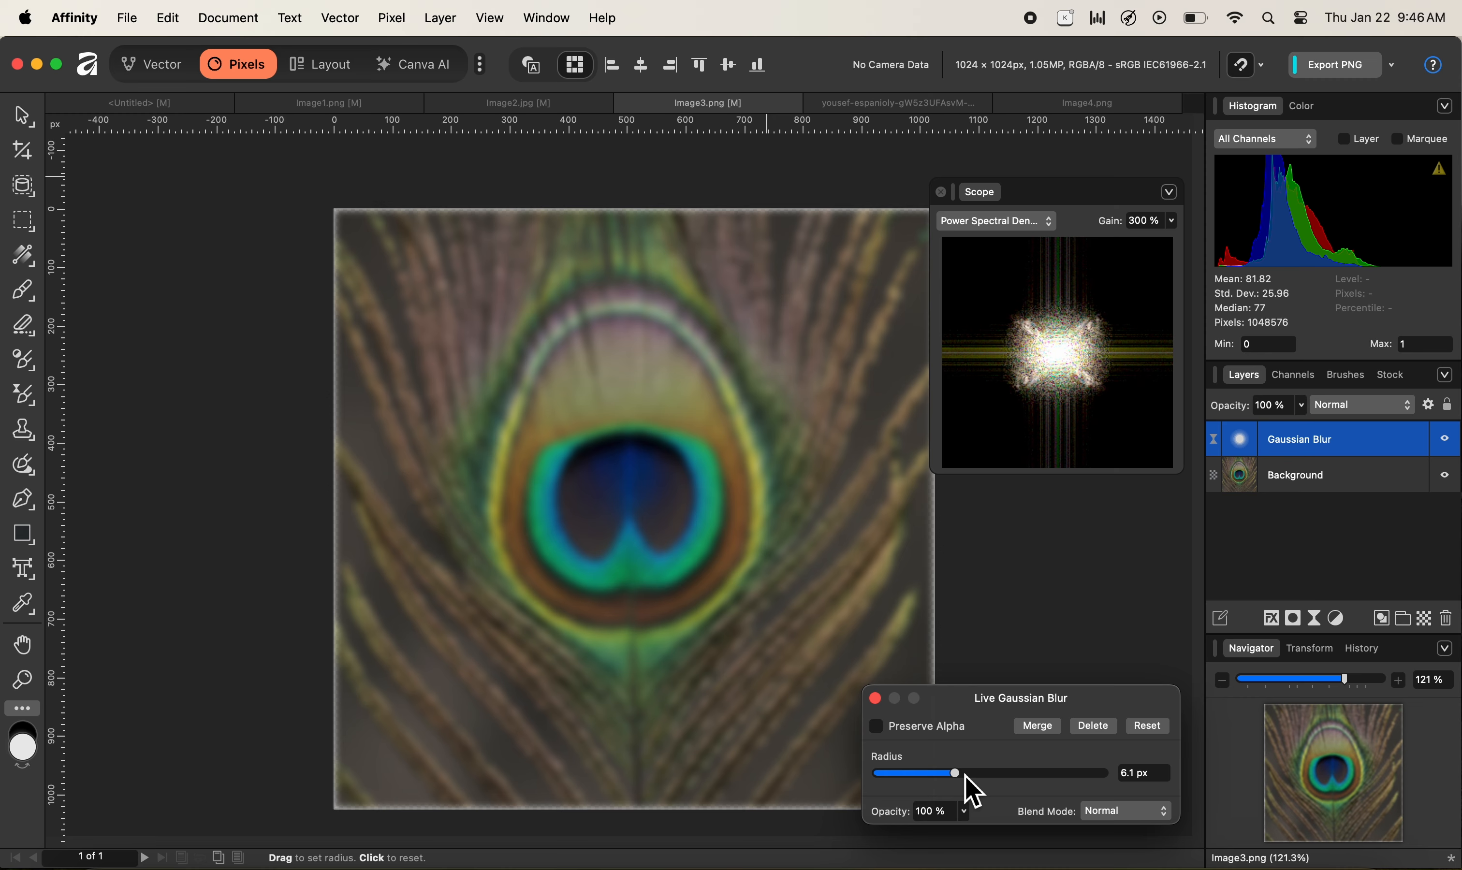
{"action": "left_click_drag", "start_coordinate": [962, 777], "coordinate": [897, 777]}
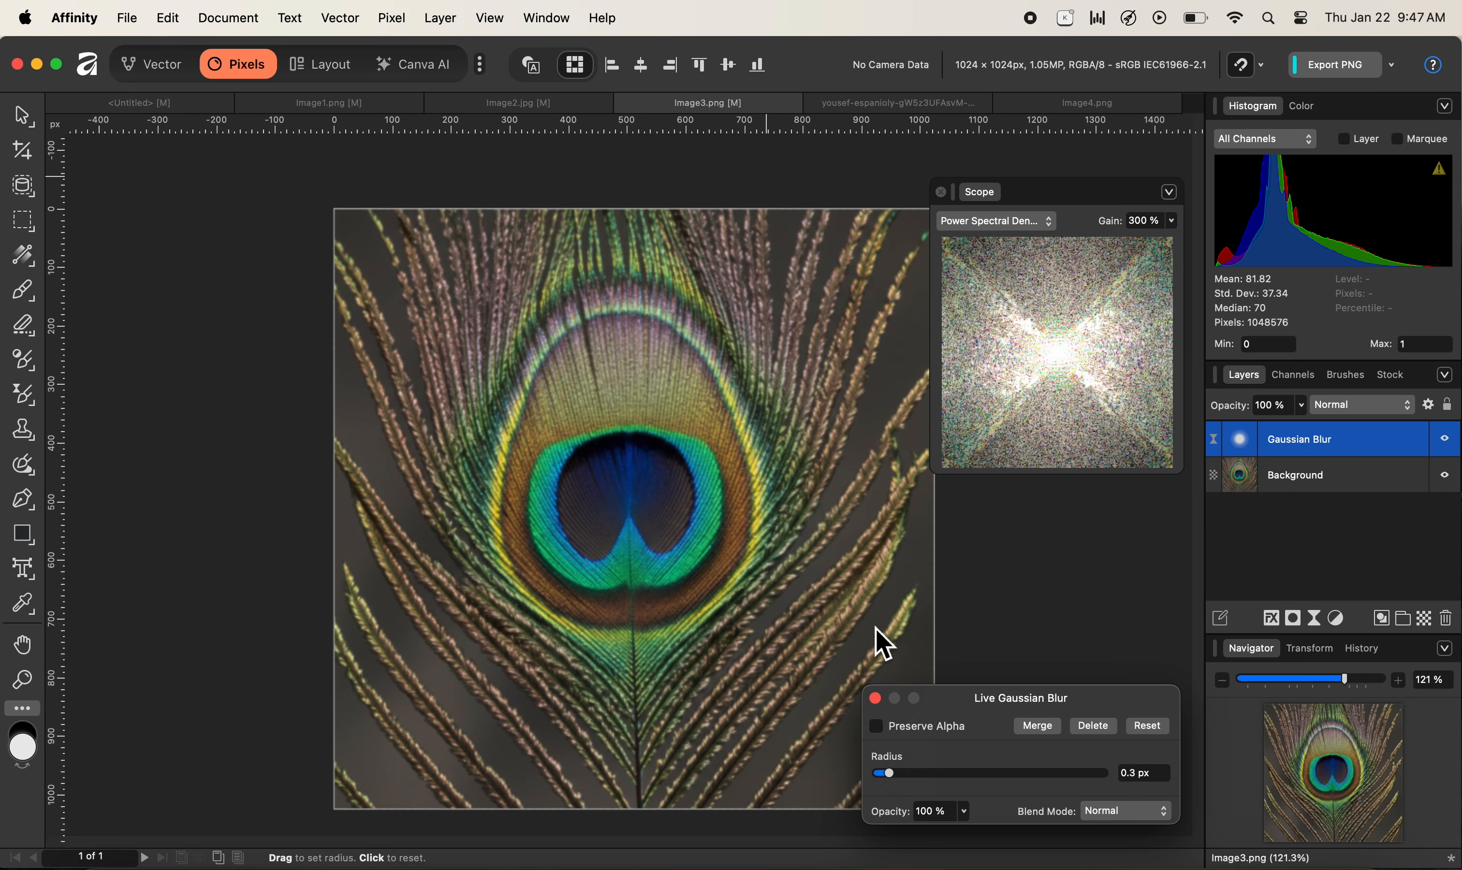
{"action": "left_click", "coordinate": [875, 698]}
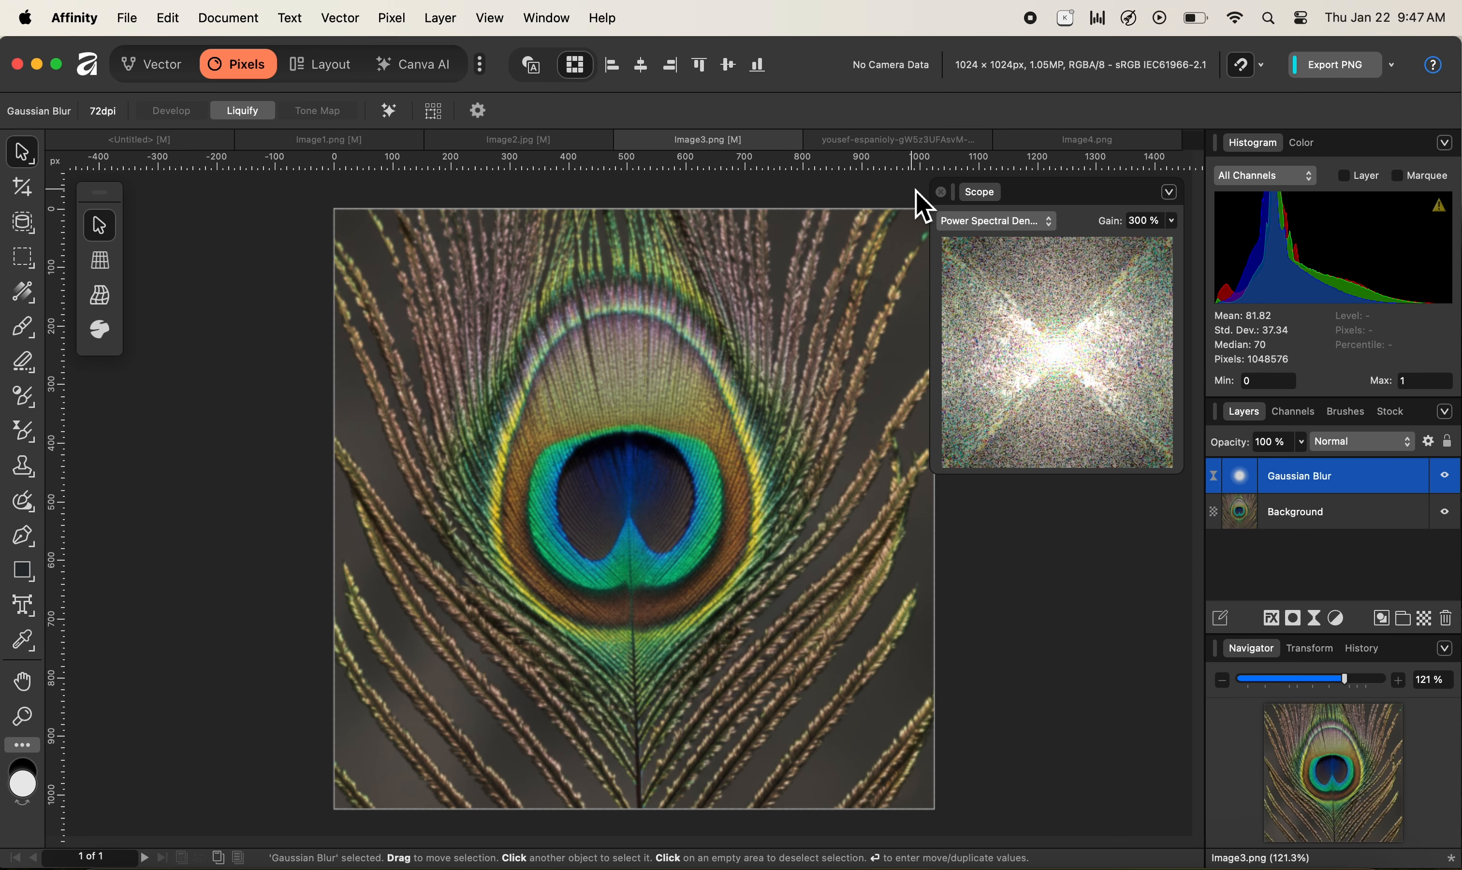
Step: Show the succulent plants image and change the scope display to Power Spectral Density
{"action": "left_click", "coordinate": [913, 149]}
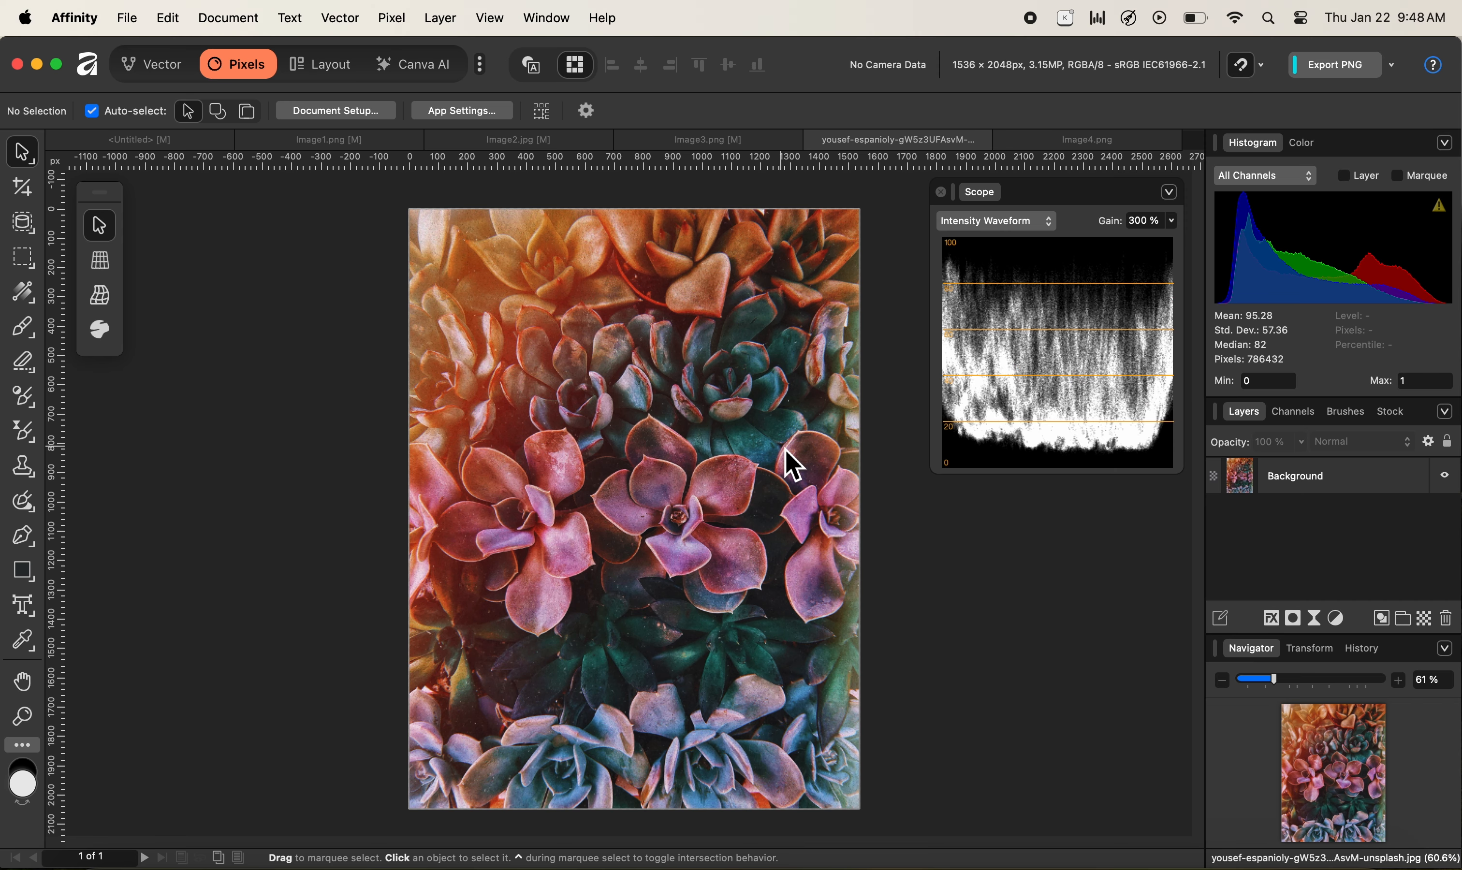
{"action": "left_click", "coordinate": [1000, 222]}
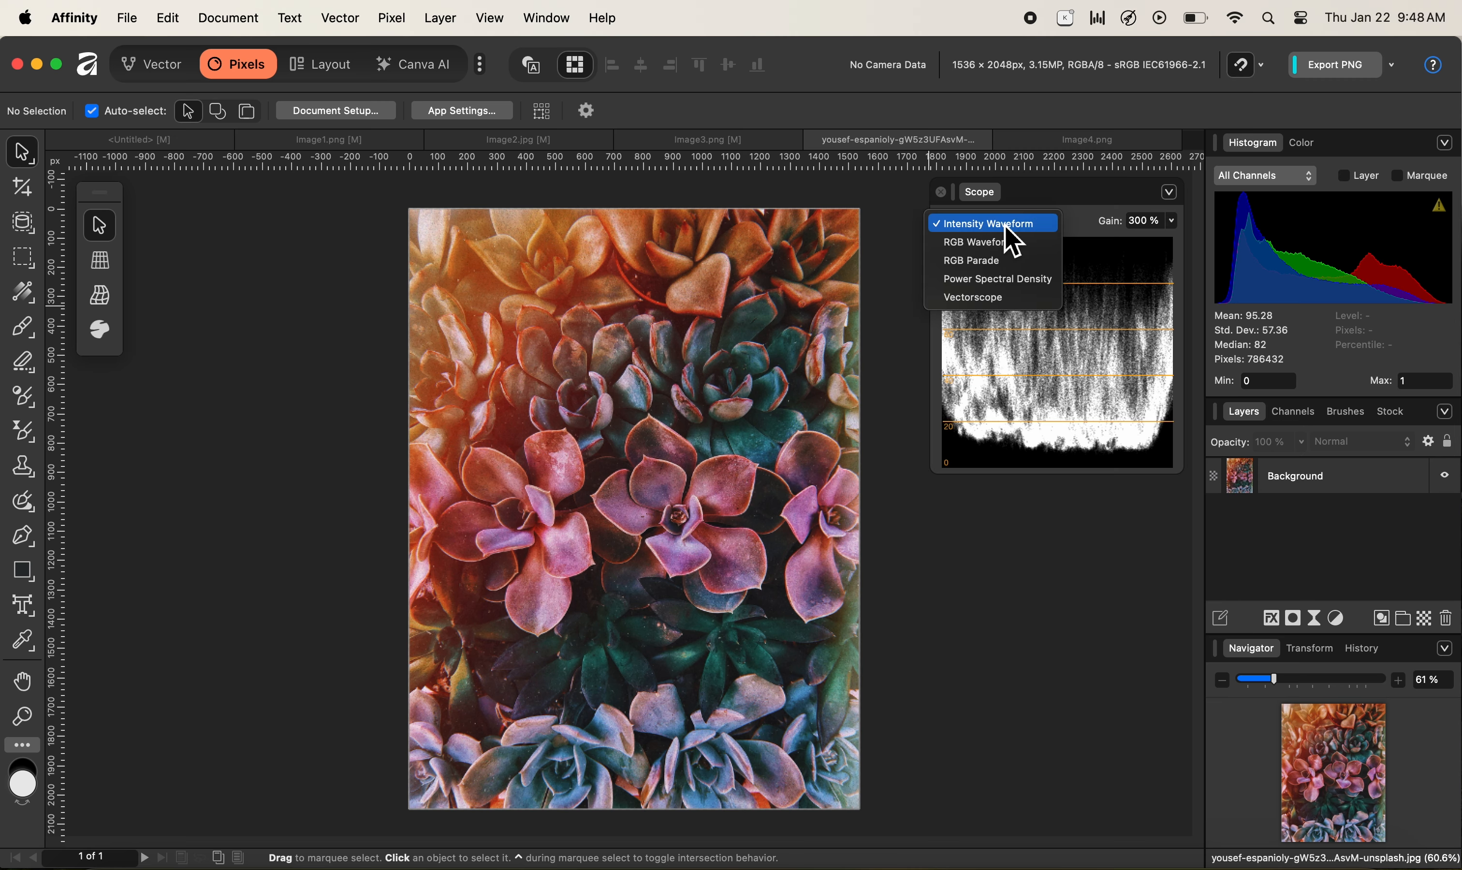
{"action": "left_click", "coordinate": [1015, 279]}
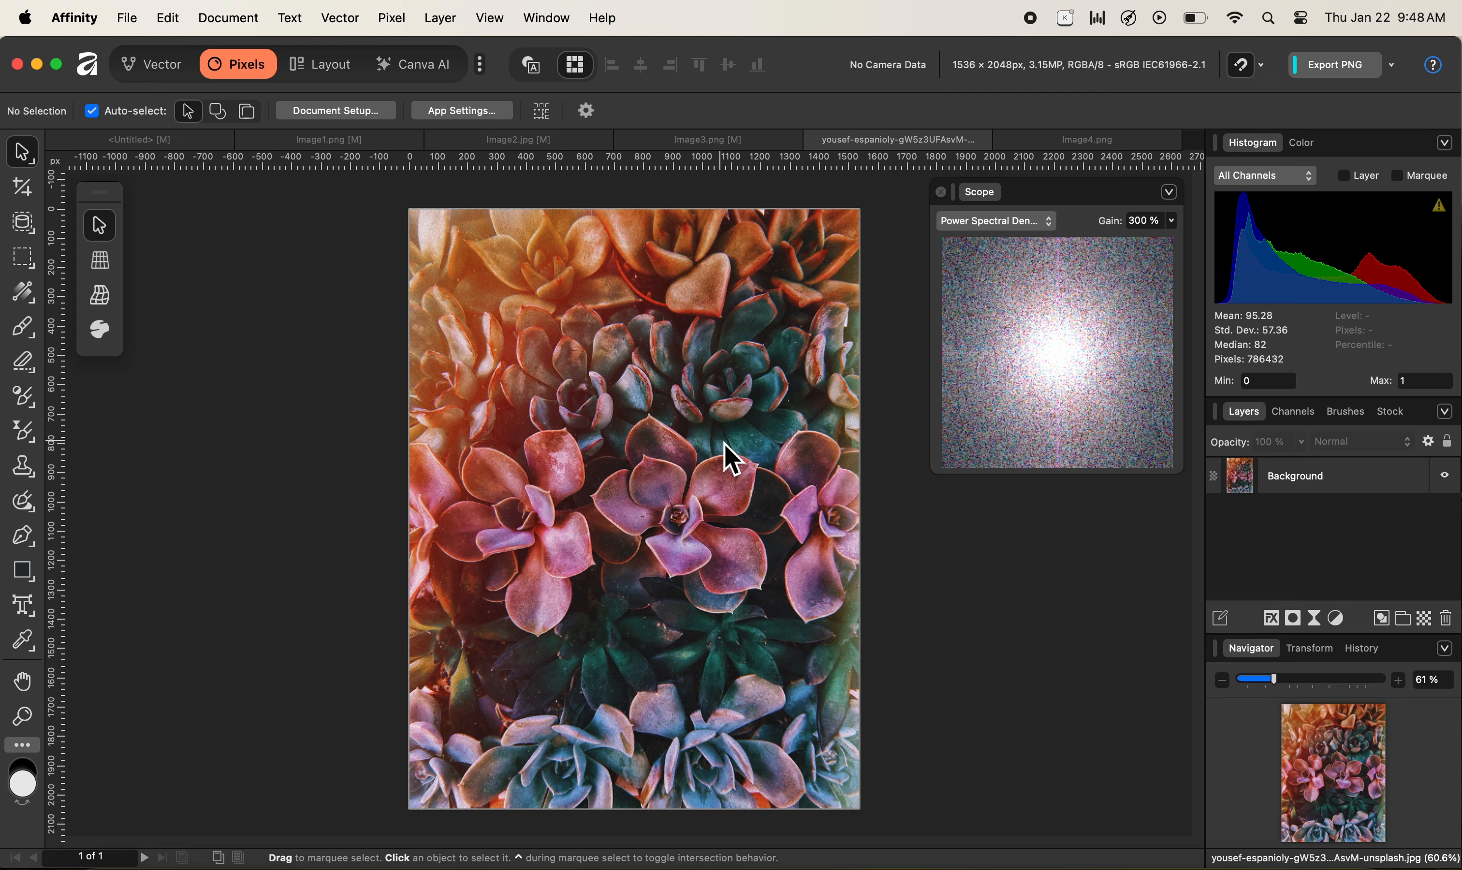
Step: Add a live Denoise filter layer to the succulent plants image with Colors set to 100 %, and close its settings
{"action": "left_click", "coordinate": [386, 24]}
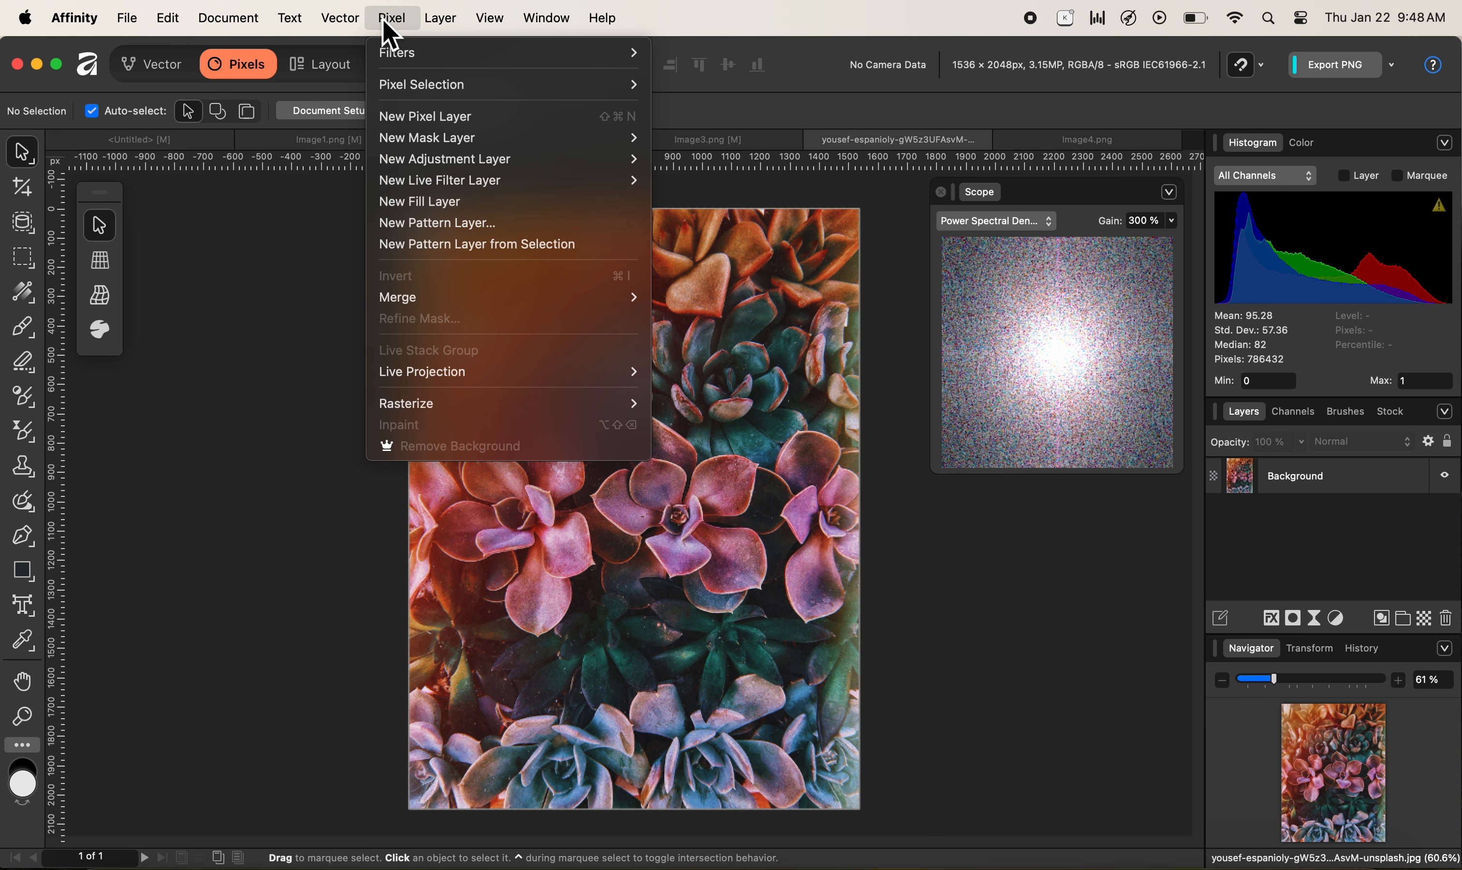
{"action": "mouse_move", "coordinate": [464, 187]}
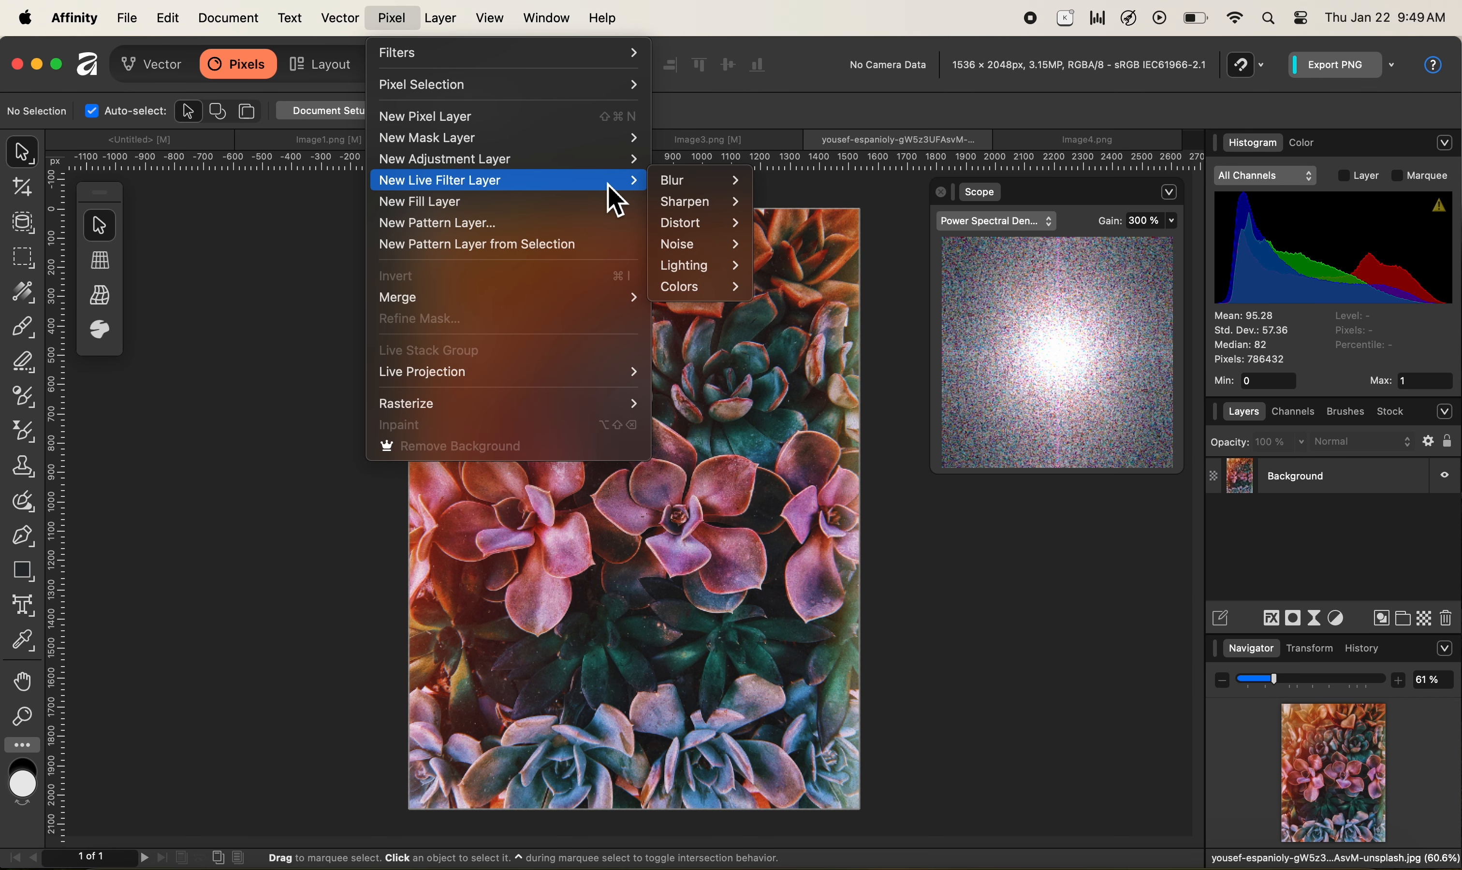
{"action": "mouse_move", "coordinate": [695, 252]}
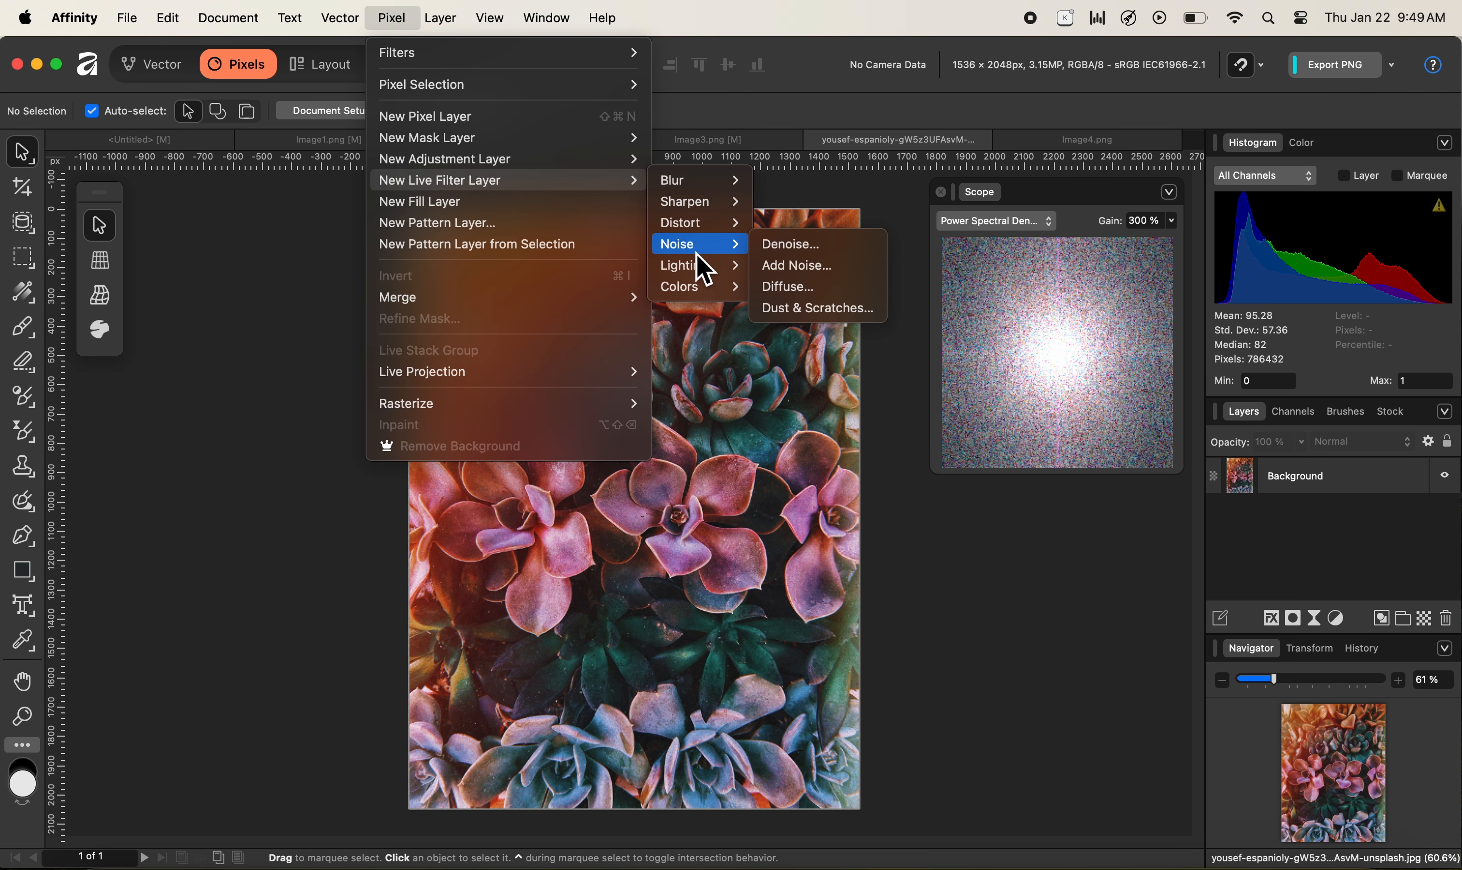
{"action": "left_click", "coordinate": [796, 248]}
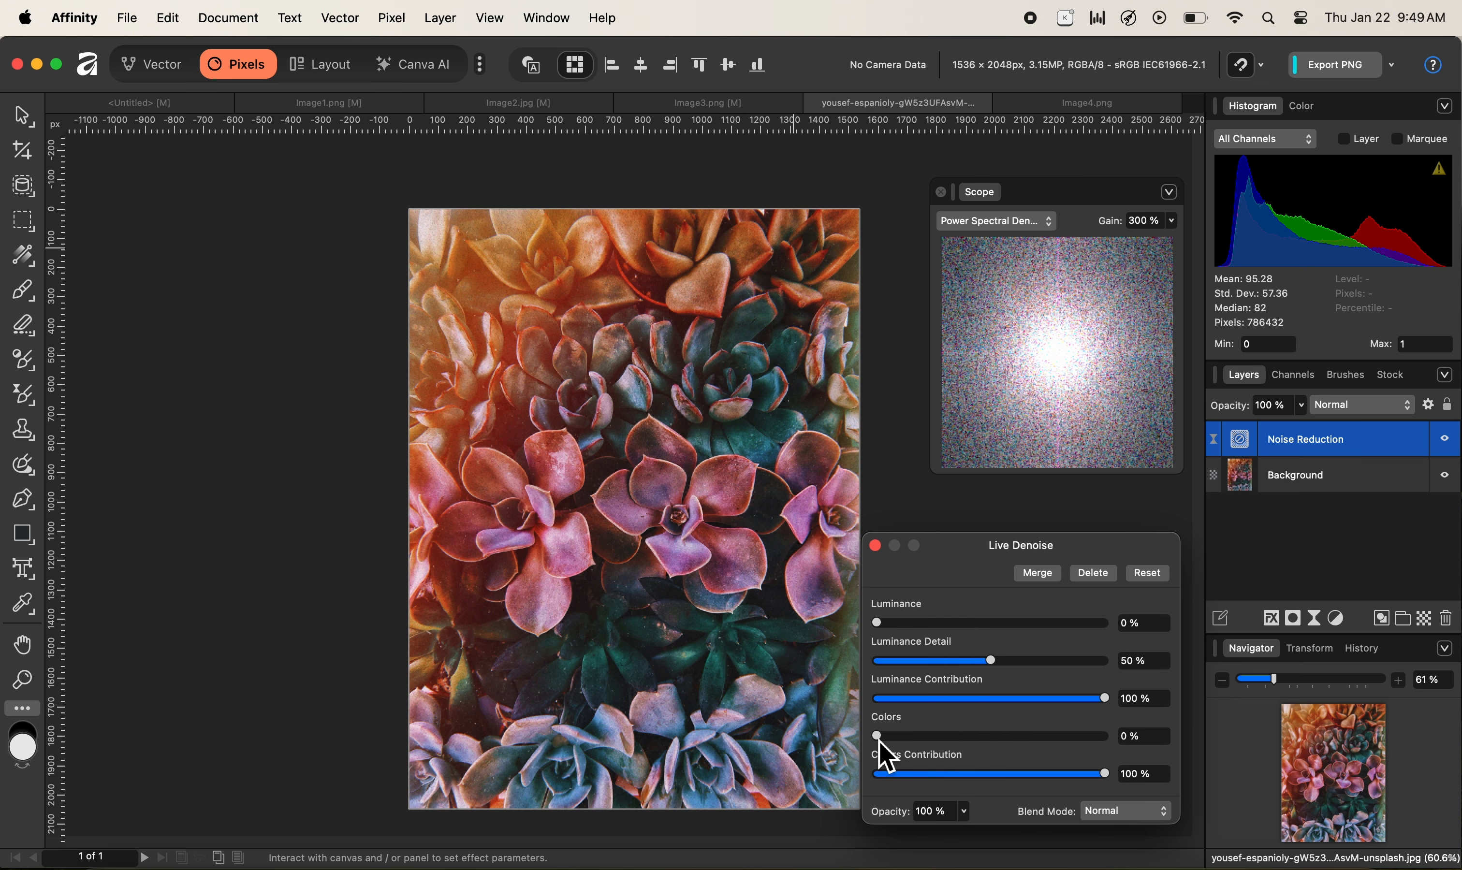
{"action": "left_click_drag", "start_coordinate": [880, 743], "coordinate": [1140, 740]}
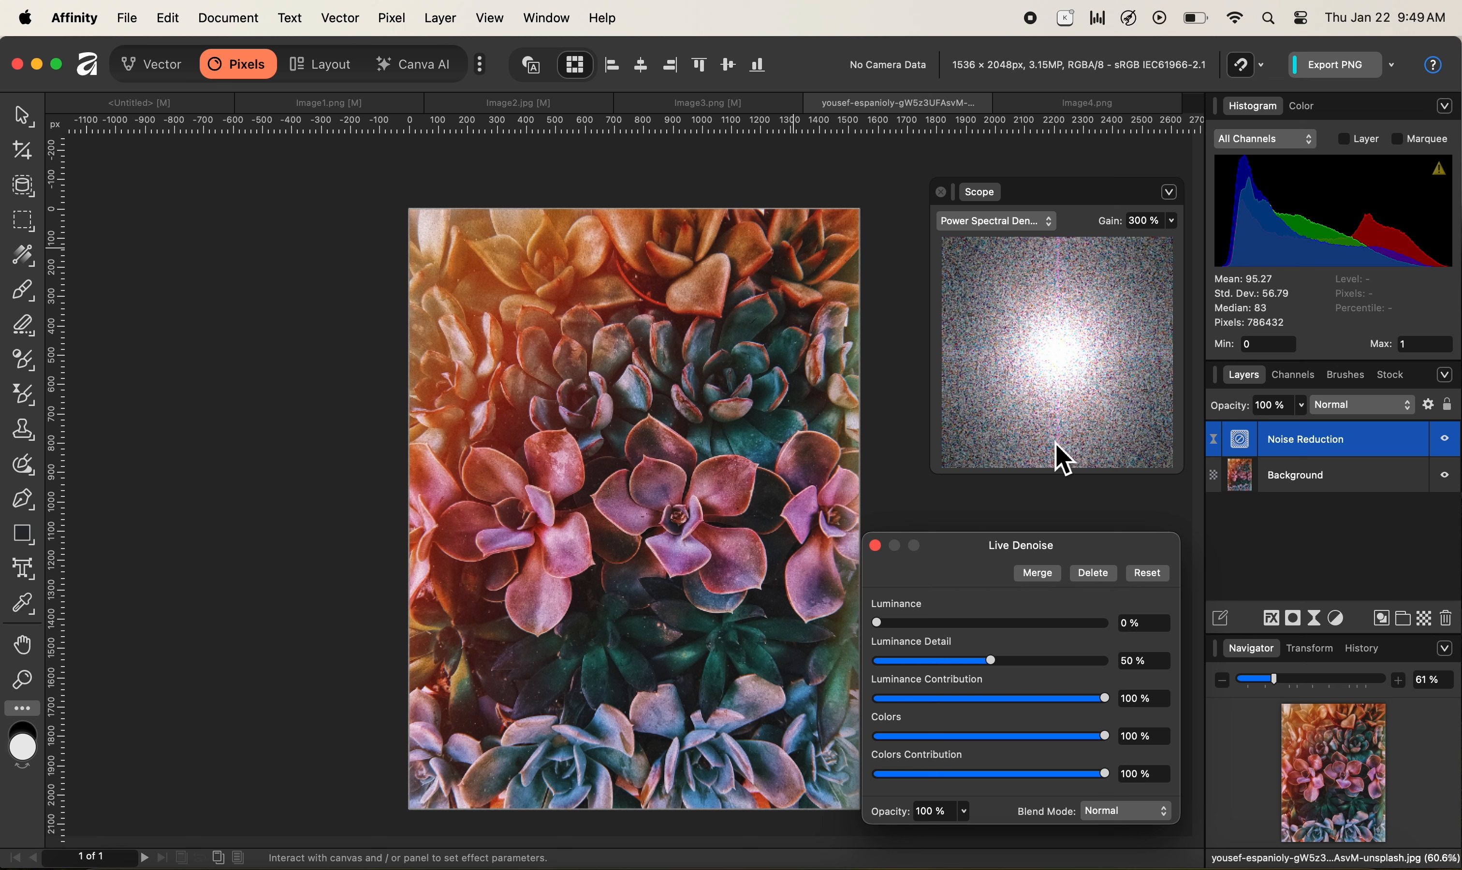
{"action": "mouse_move", "coordinate": [1105, 737]}
{"action": "left_mouse_down"}
{"action": "mouse_move", "coordinate": [872, 740]}
{"action": "mouse_move", "coordinate": [1133, 736]}
{"action": "left_mouse_up"}
{"action": "left_click", "coordinate": [876, 547]}
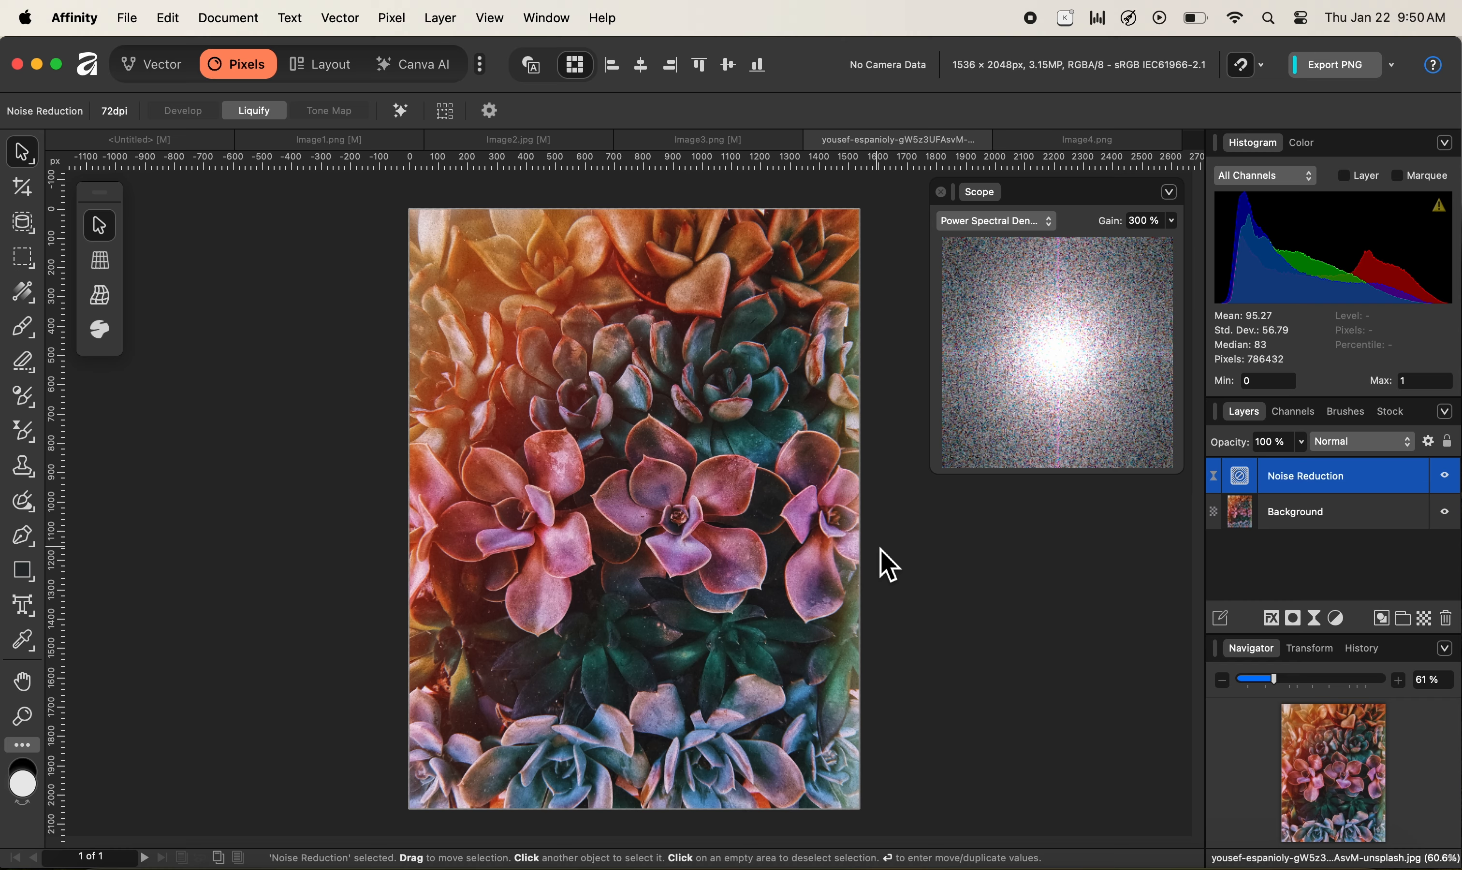
Step: Show Image4.png and change the scope display to Vectorscope
{"action": "left_click", "coordinate": [1097, 143]}
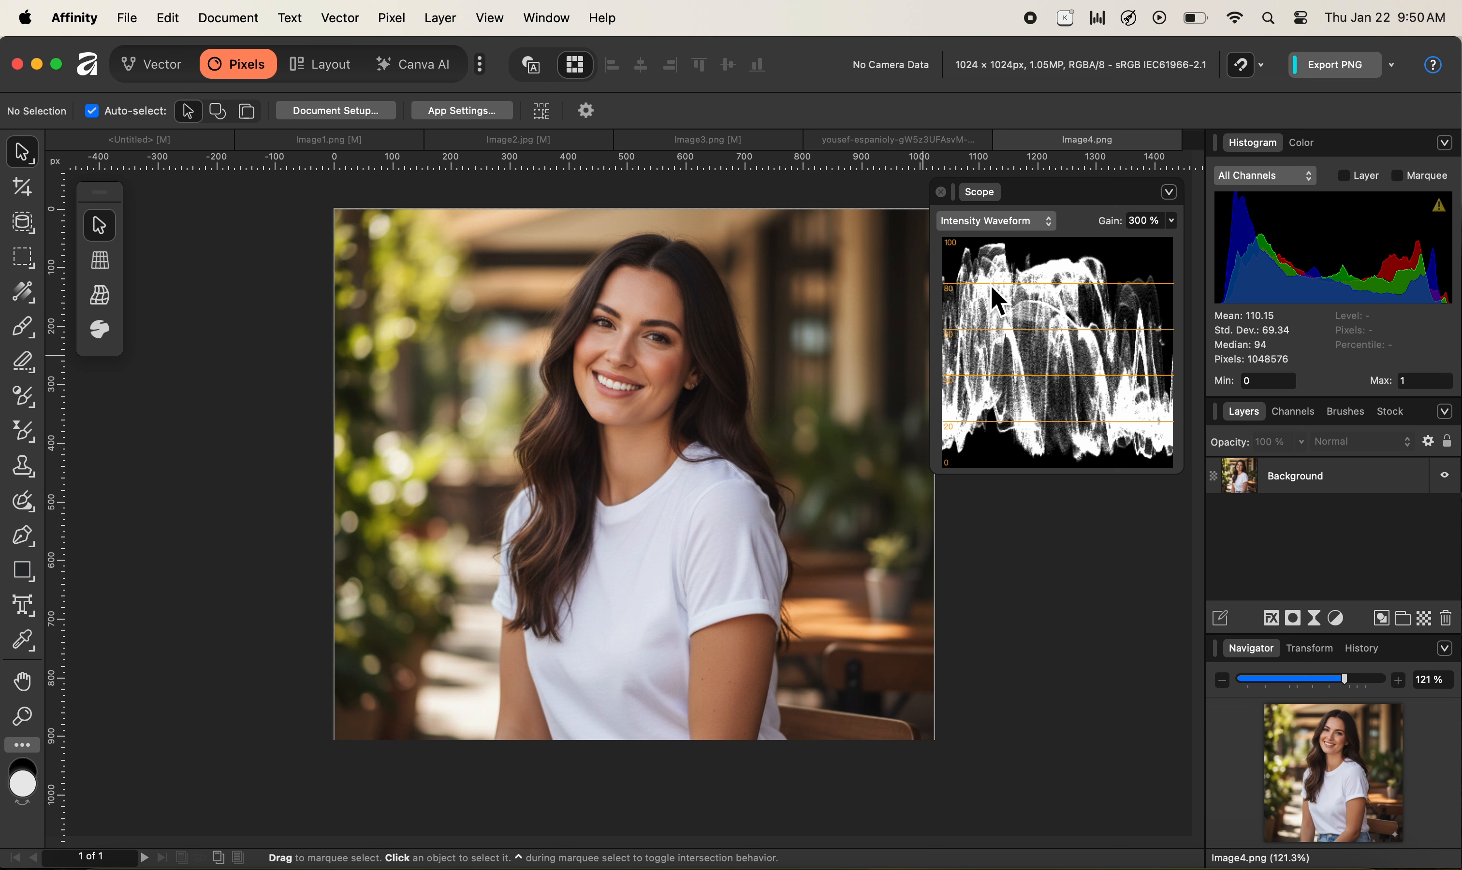
{"action": "left_click", "coordinate": [1012, 222]}
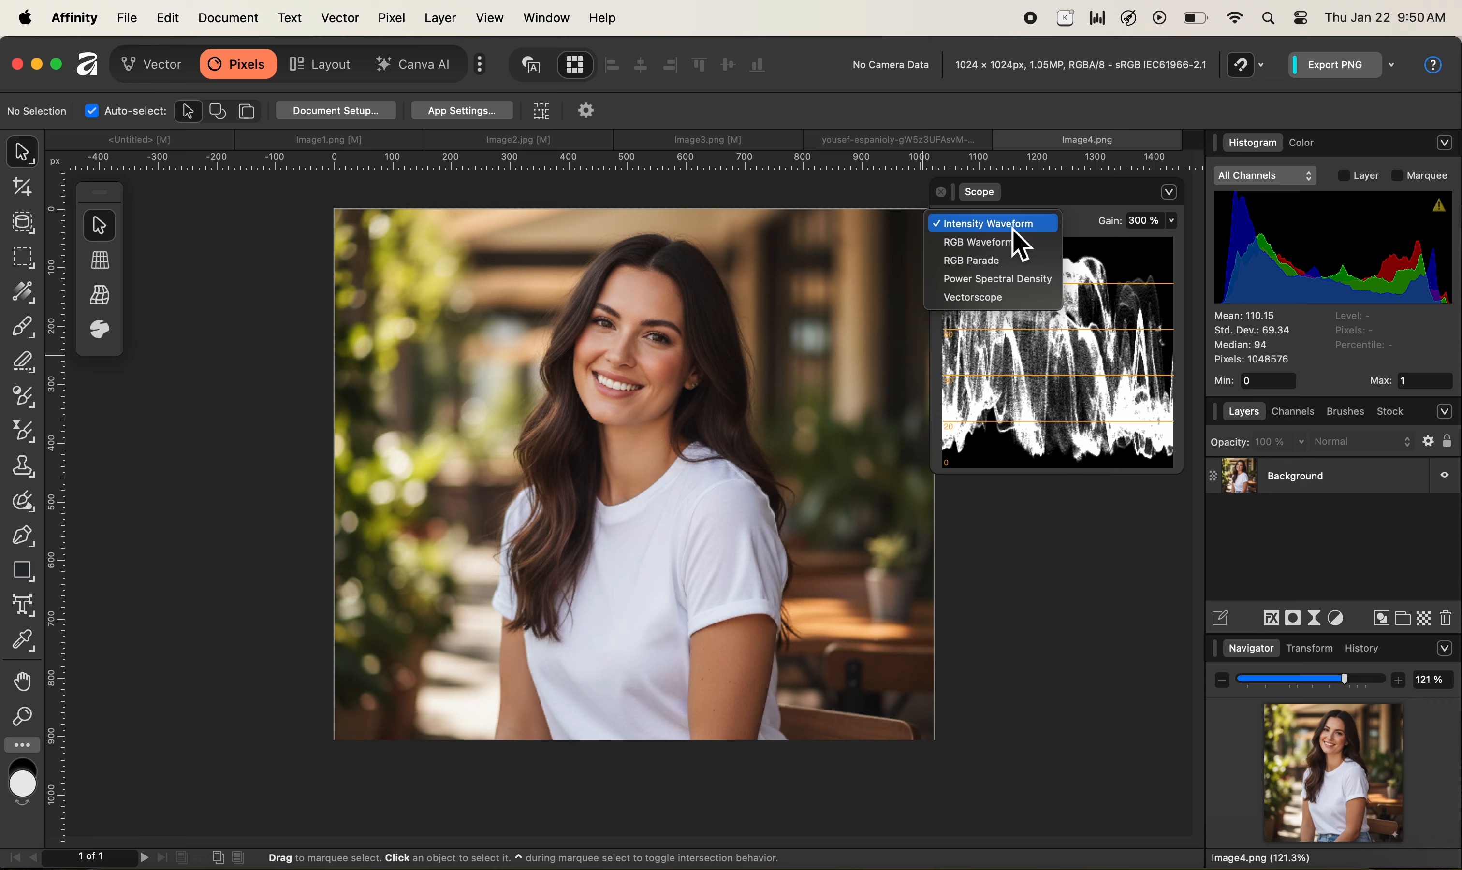
{"action": "left_click", "coordinate": [996, 298]}
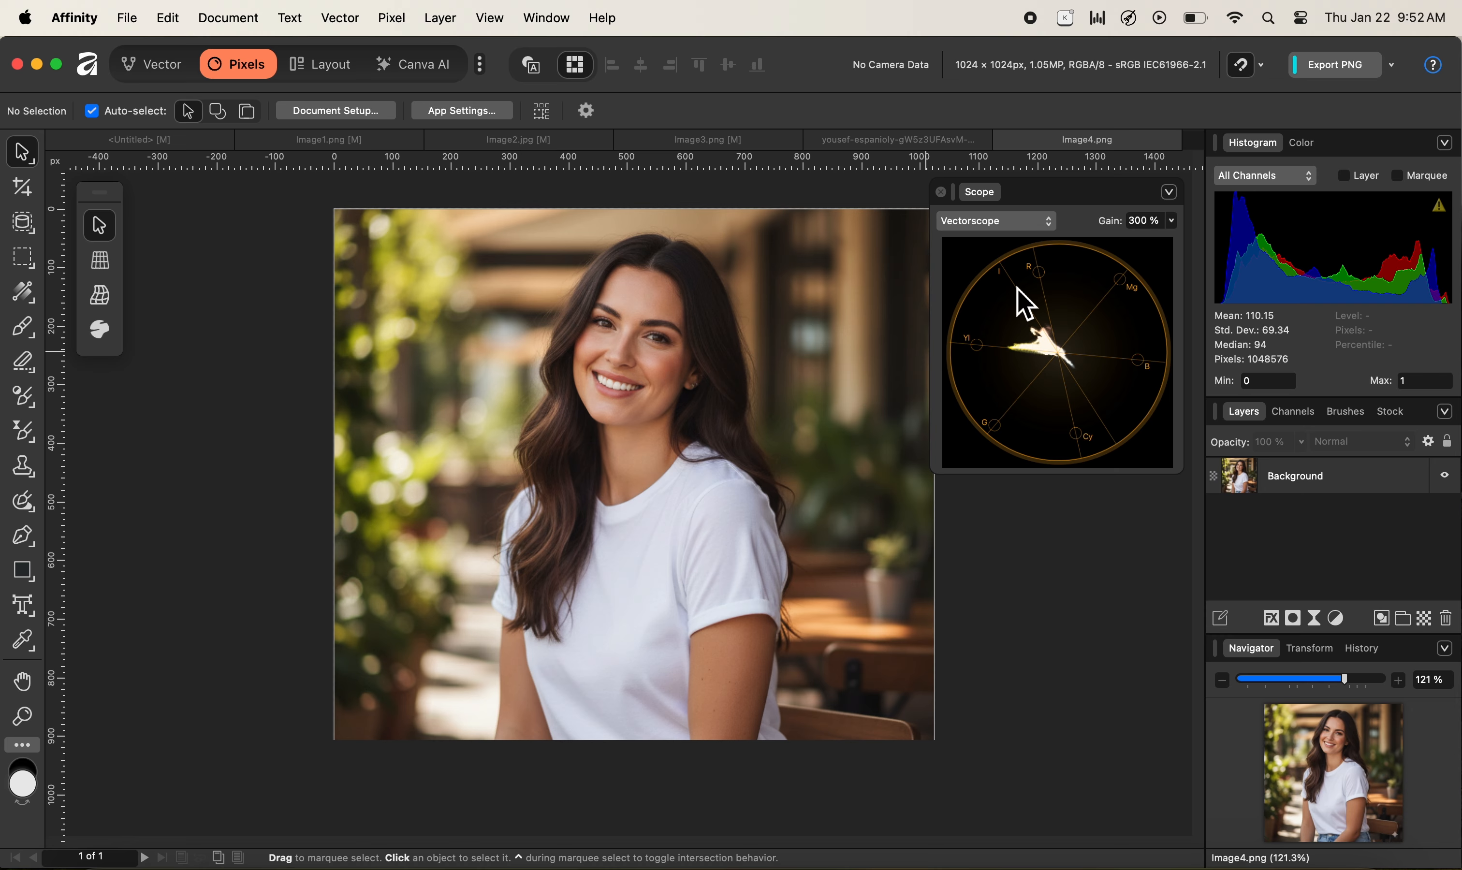
Step: Crop Image4.png to a small skin area of about 71 x 56 px on the woman's forehead
{"action": "left_click", "coordinate": [30, 190]}
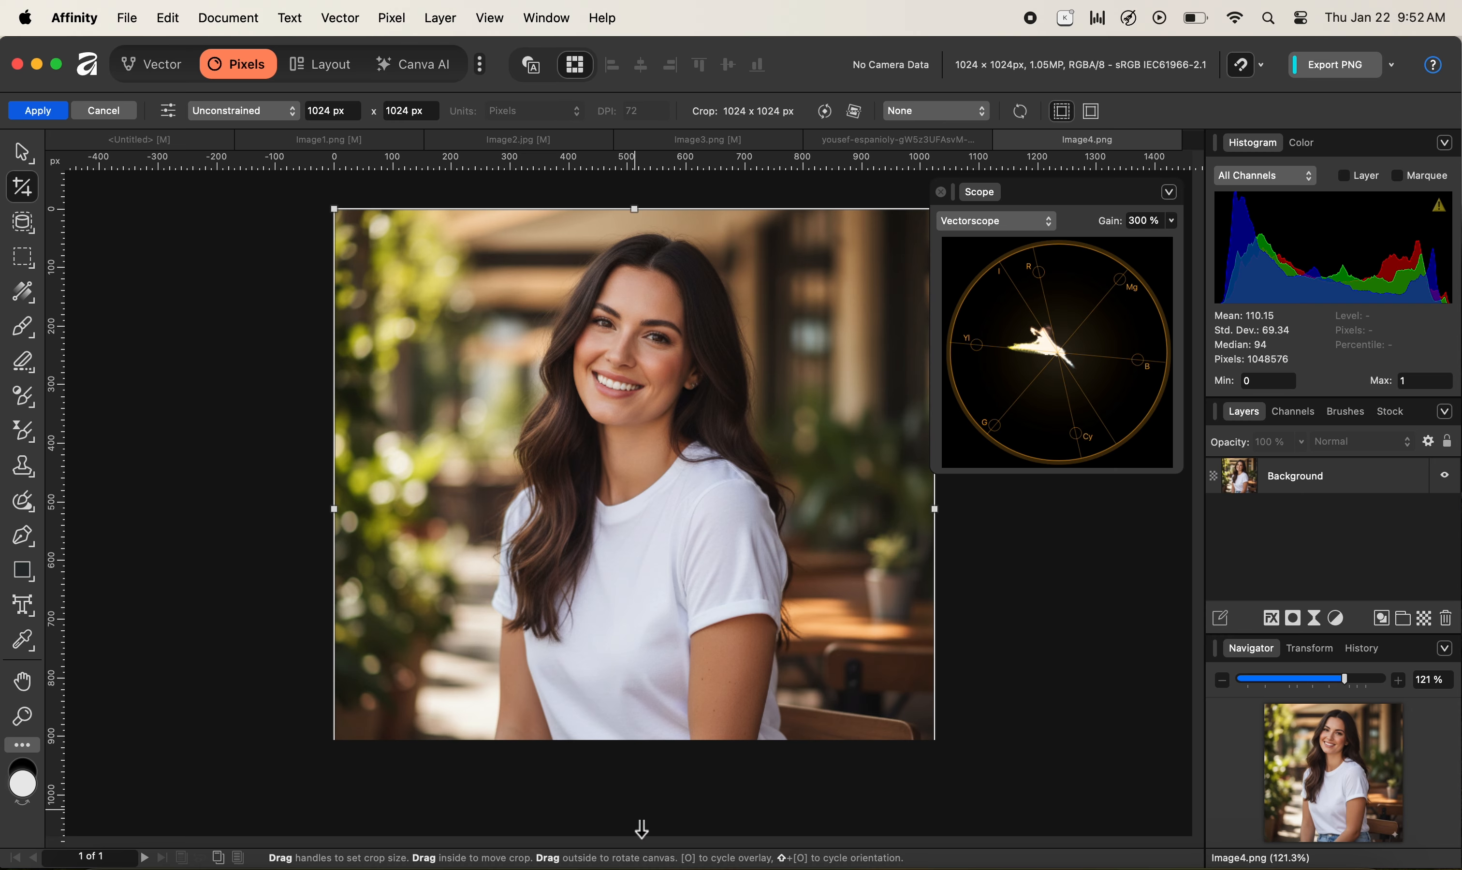
{"action": "left_click_drag", "start_coordinate": [634, 740], "coordinate": [652, 311]}
{"action": "left_click_drag", "start_coordinate": [639, 221], "coordinate": [619, 295]}
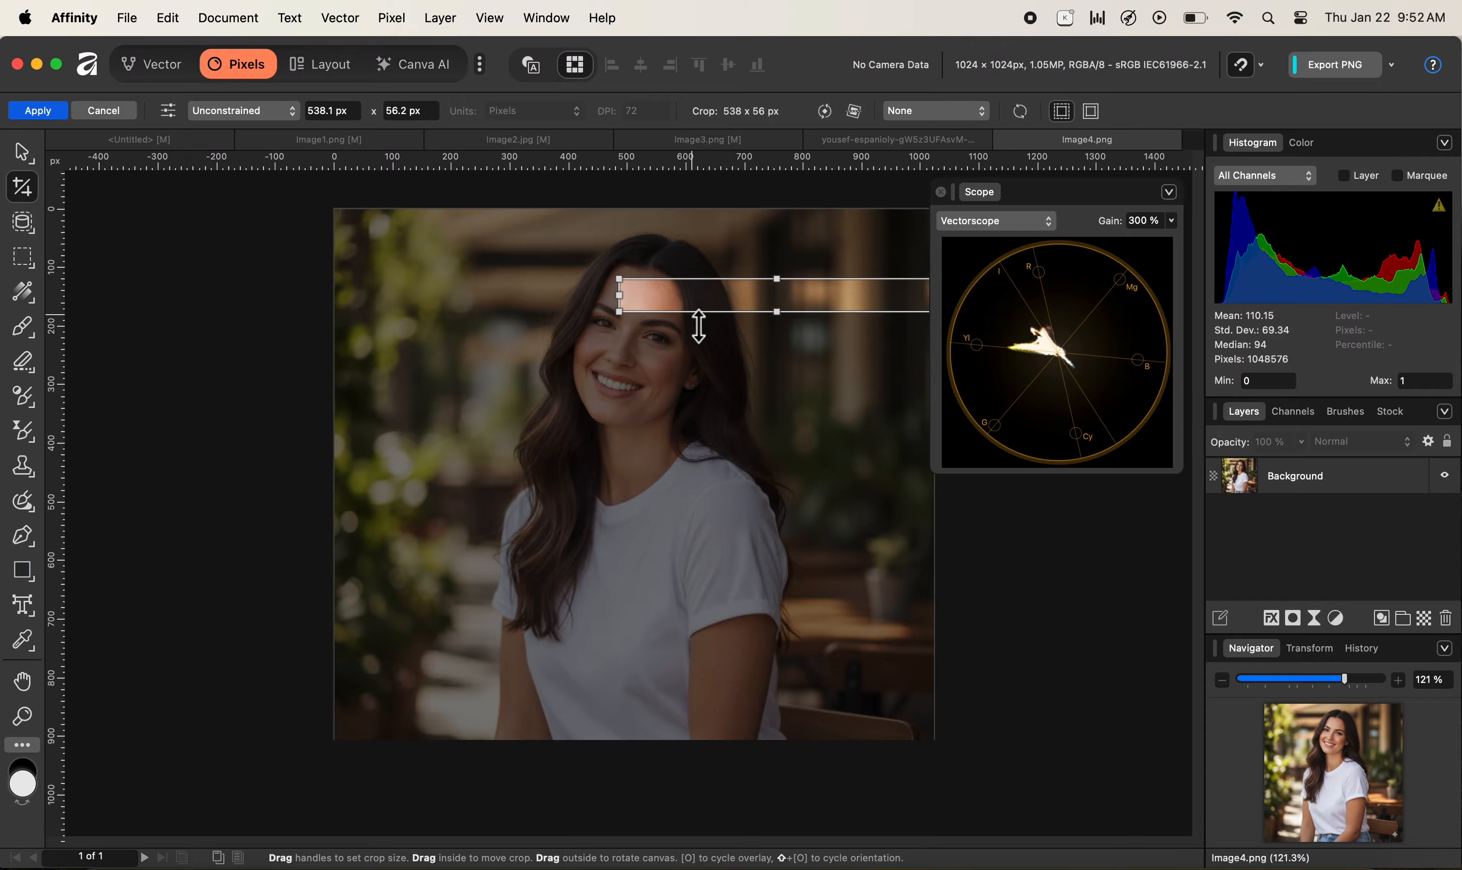
{"action": "scroll", "coordinate": [830, 296], "scroll_direction": "right", "scroll_amount": 2}
{"action": "left_click_drag", "start_coordinate": [884, 291], "coordinate": [614, 307]}
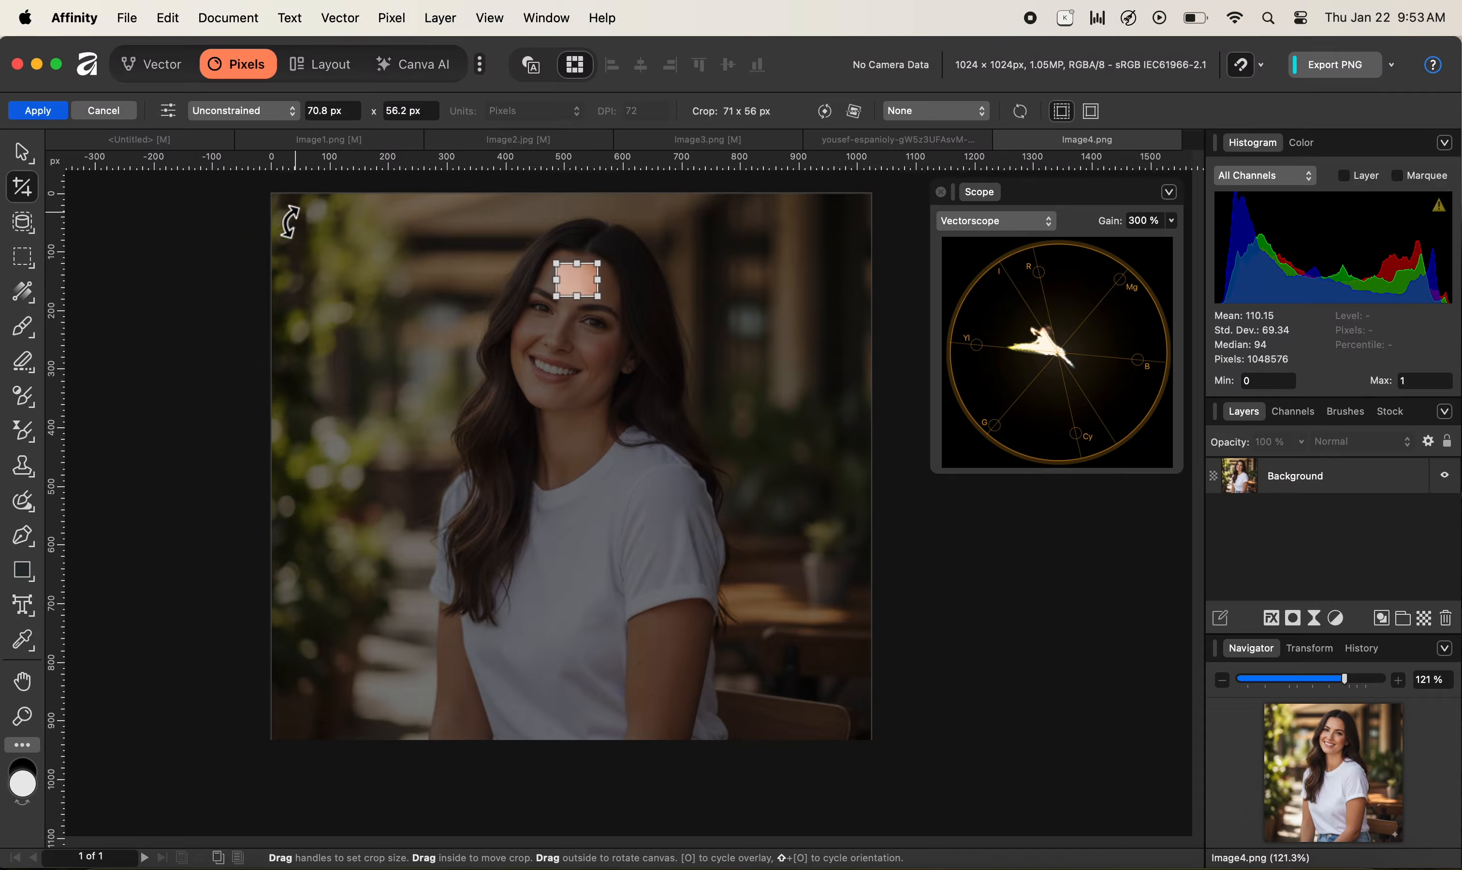
{"action": "left_click", "coordinate": [36, 110]}
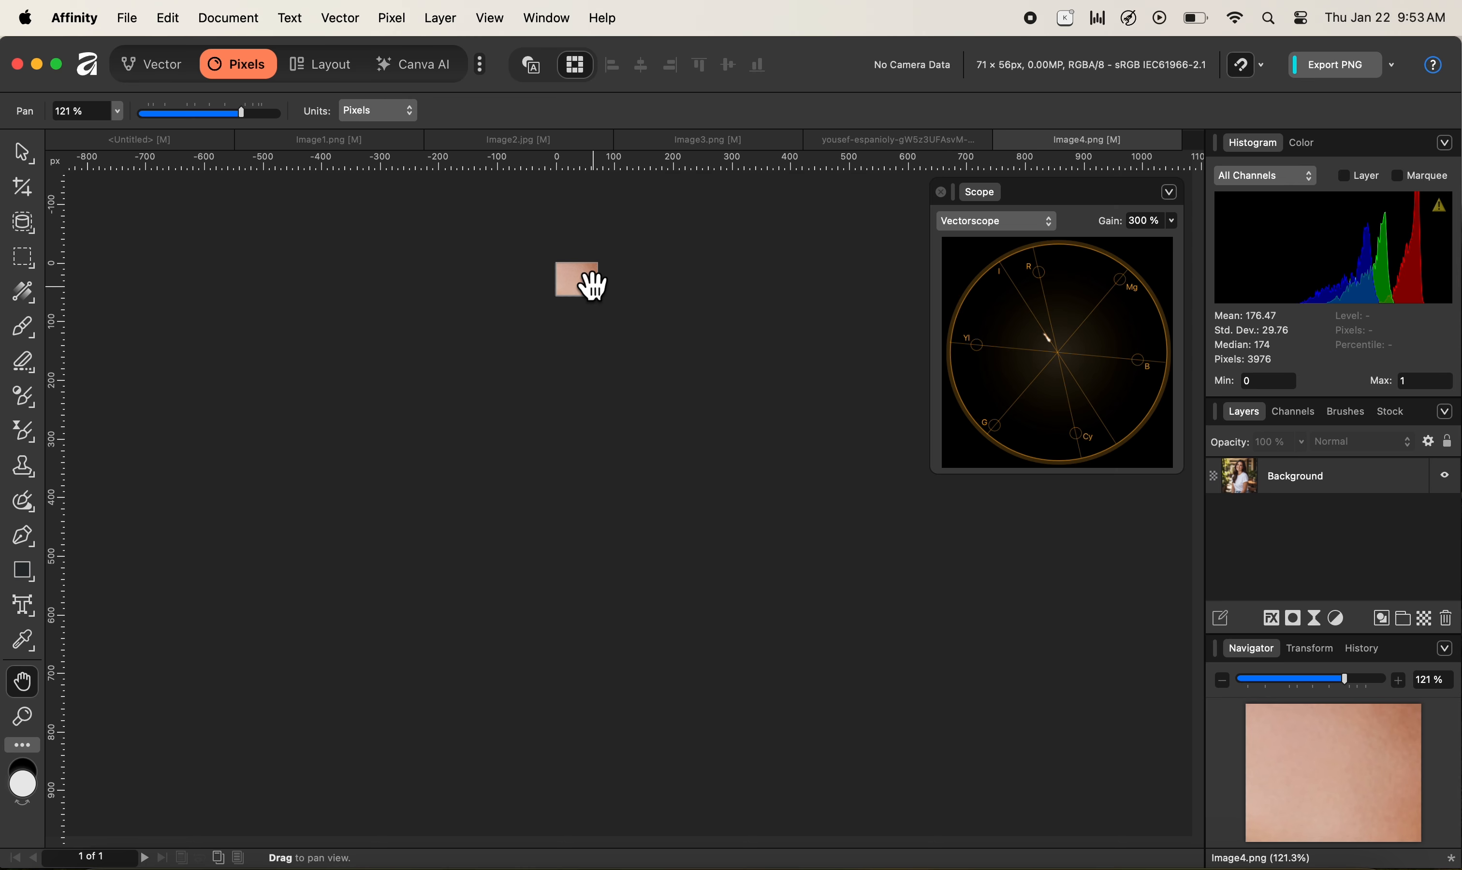
Step: Add an HSL adjustment layer to the cropped skin sample and raise its Saturation Shift to 100 %
{"action": "key", "text": "super+0"}
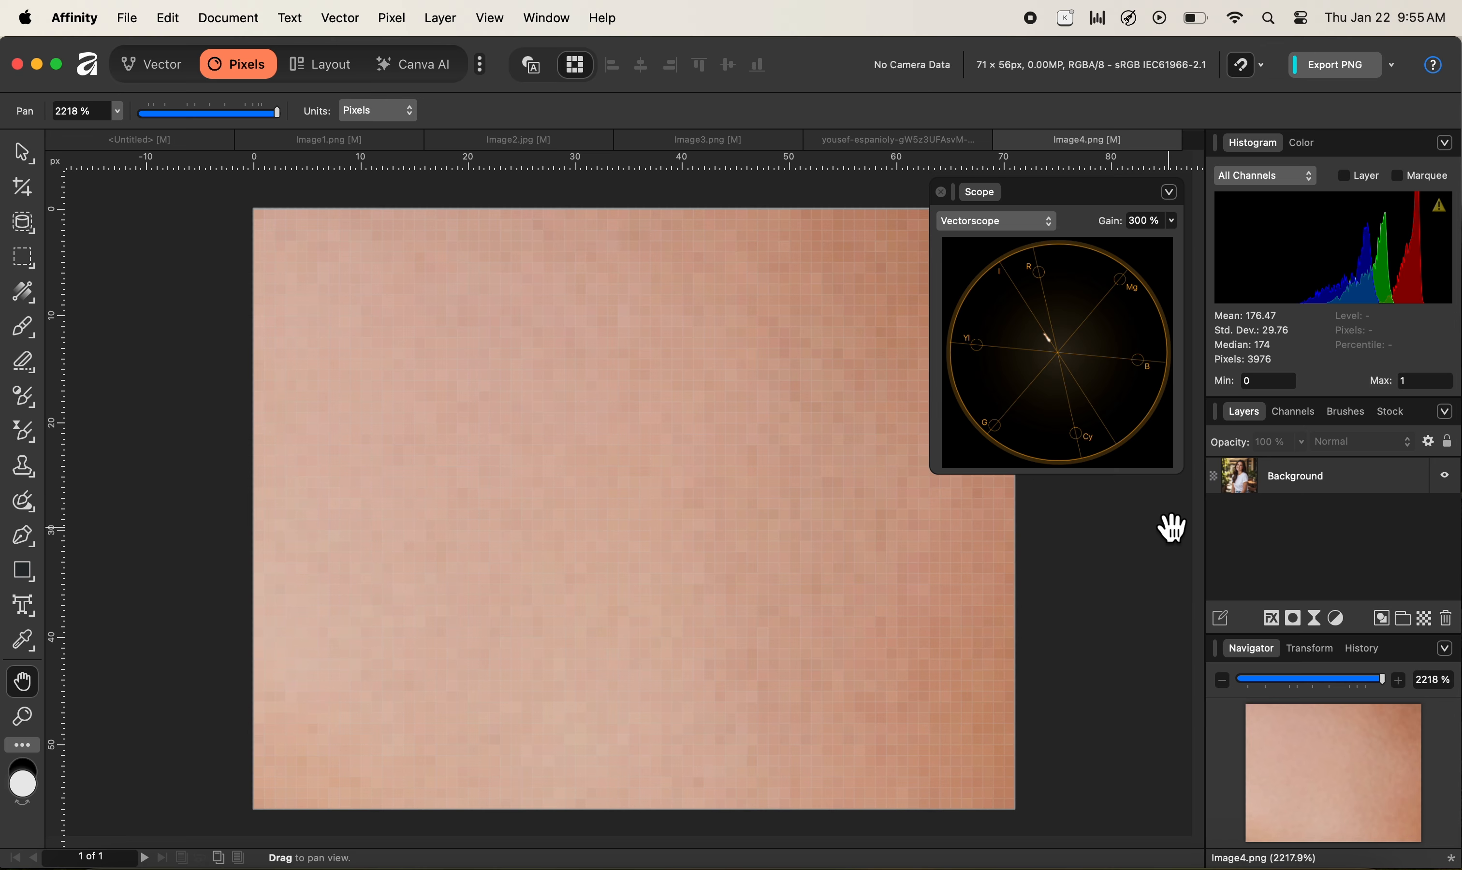
{"action": "left_click", "coordinate": [1336, 620]}
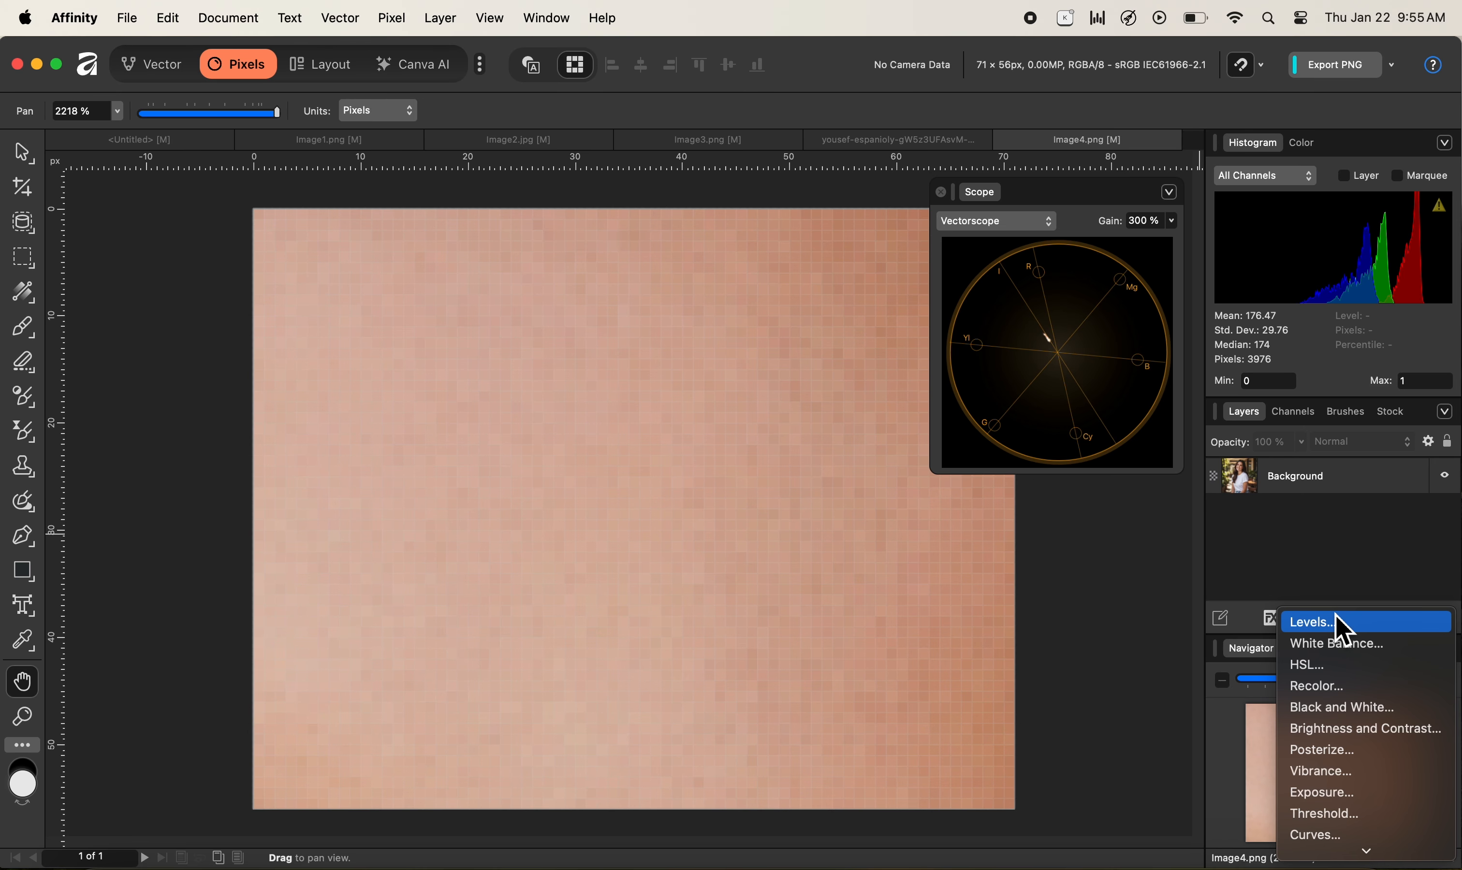
{"action": "left_click", "coordinate": [1342, 666]}
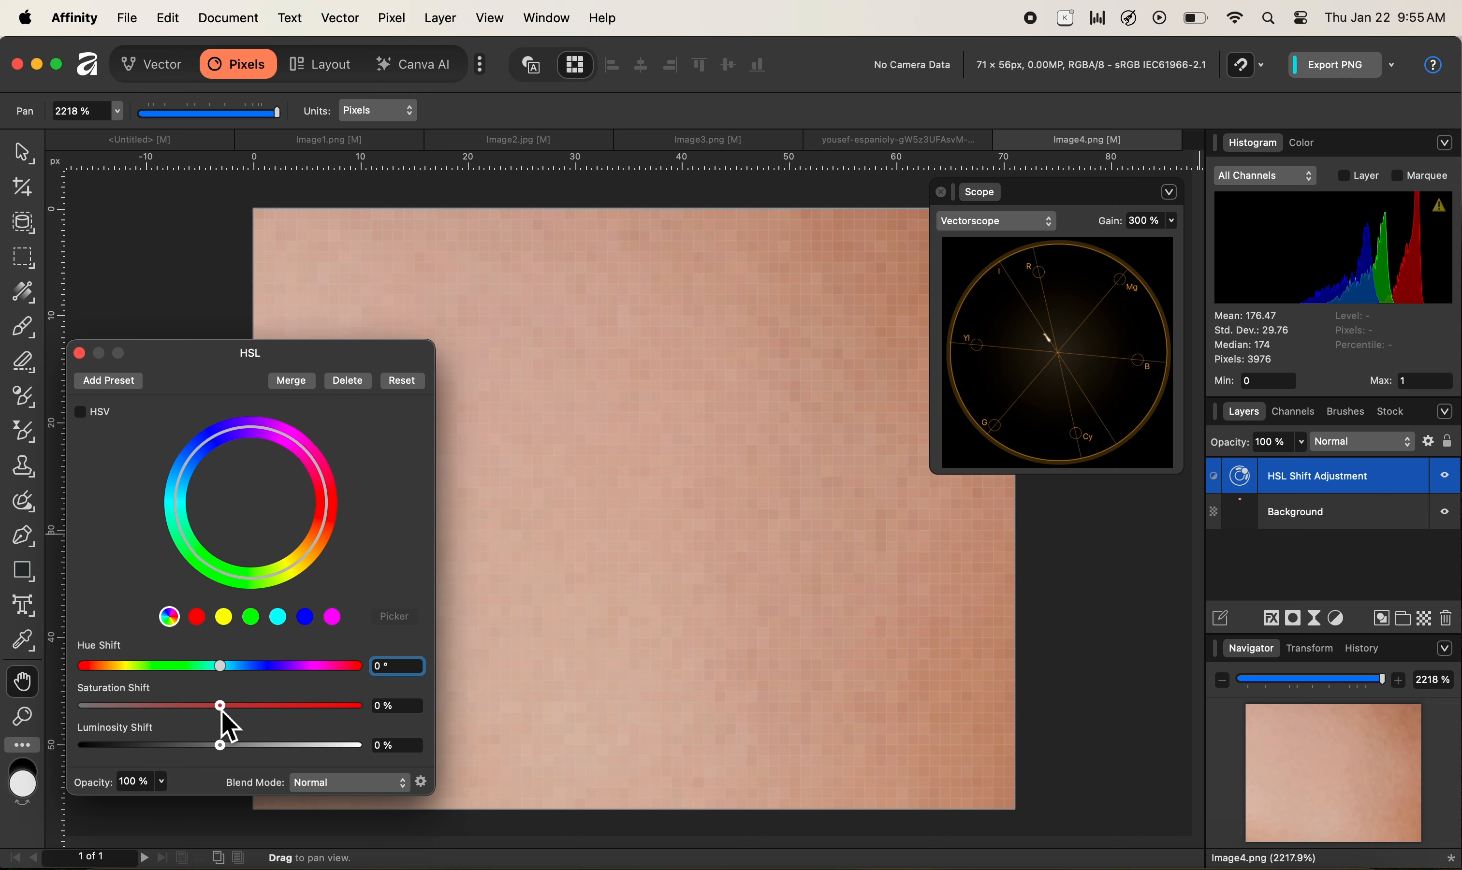
{"action": "left_click_drag", "start_coordinate": [221, 712], "coordinate": [339, 714]}
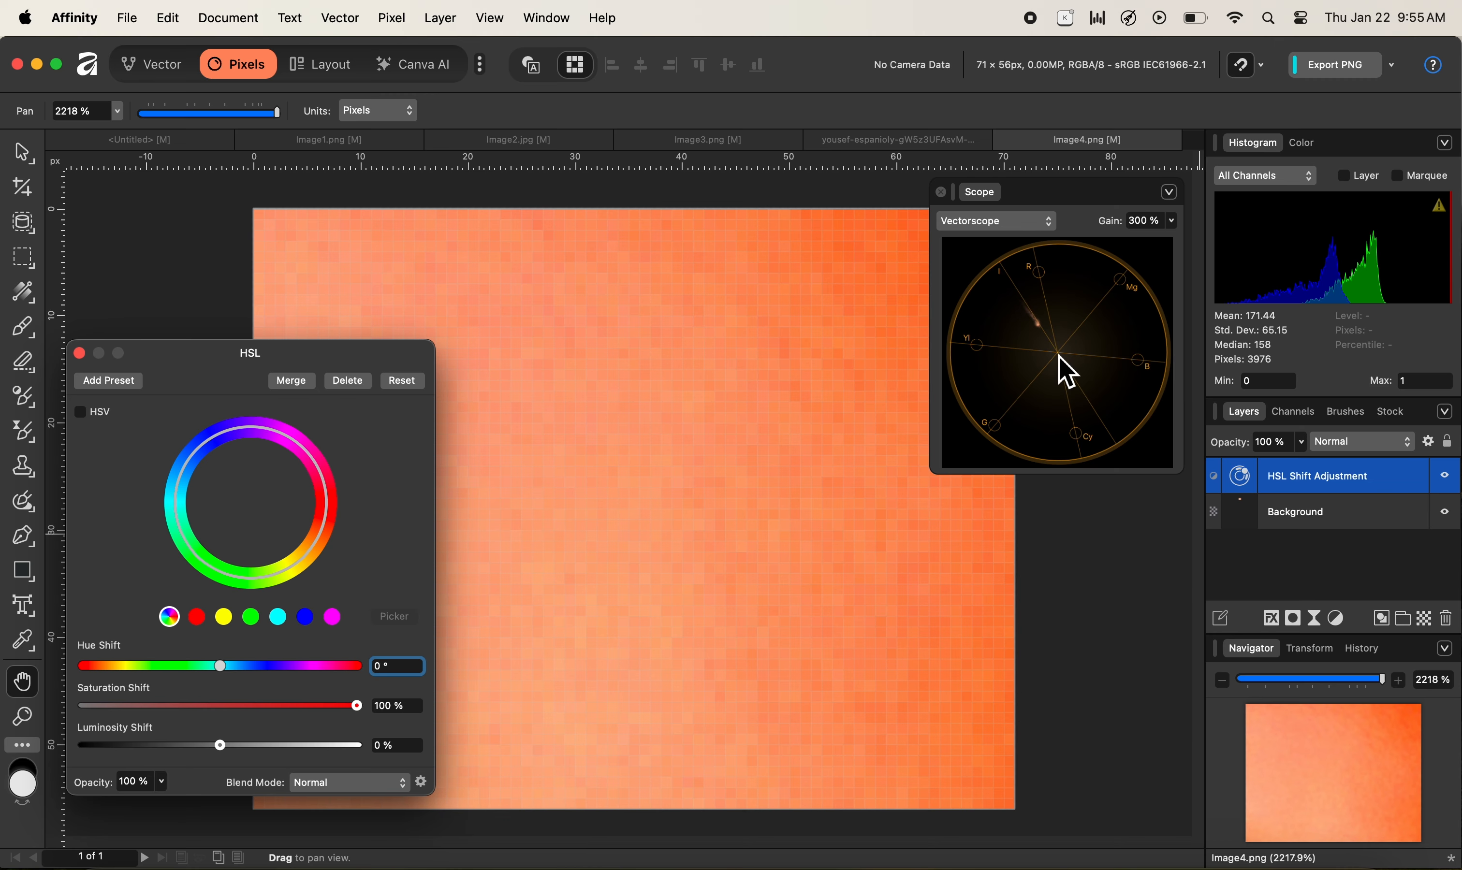
Step: Test the HSL Saturation Shift at -100 %, return it to 0 %, and close the adjustment's settings
{"action": "left_click_drag", "start_coordinate": [357, 706], "coordinate": [86, 711]}
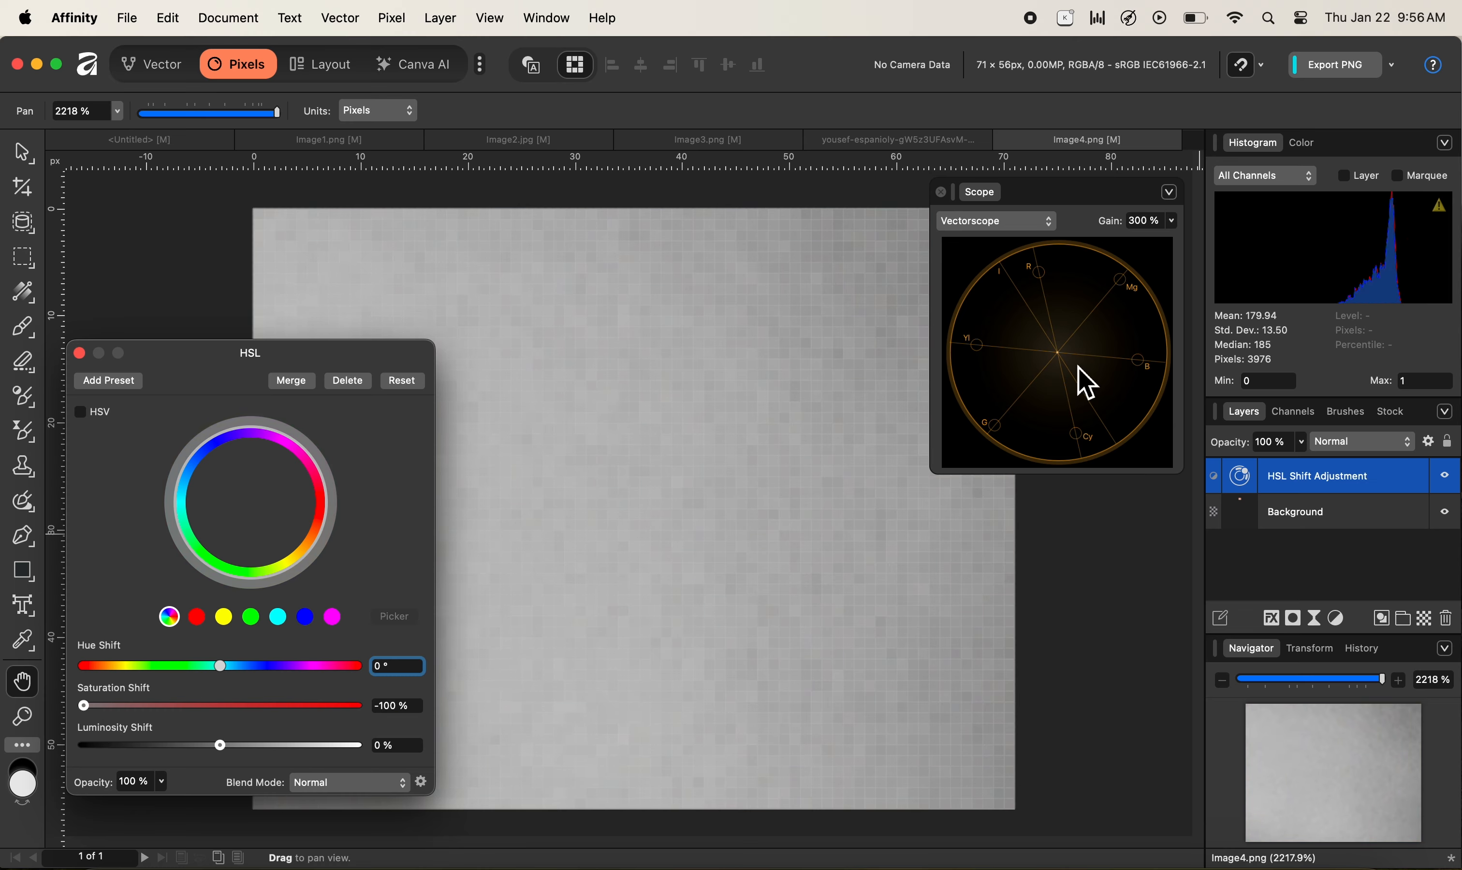
{"action": "left_click_drag", "start_coordinate": [85, 707], "coordinate": [226, 714]}
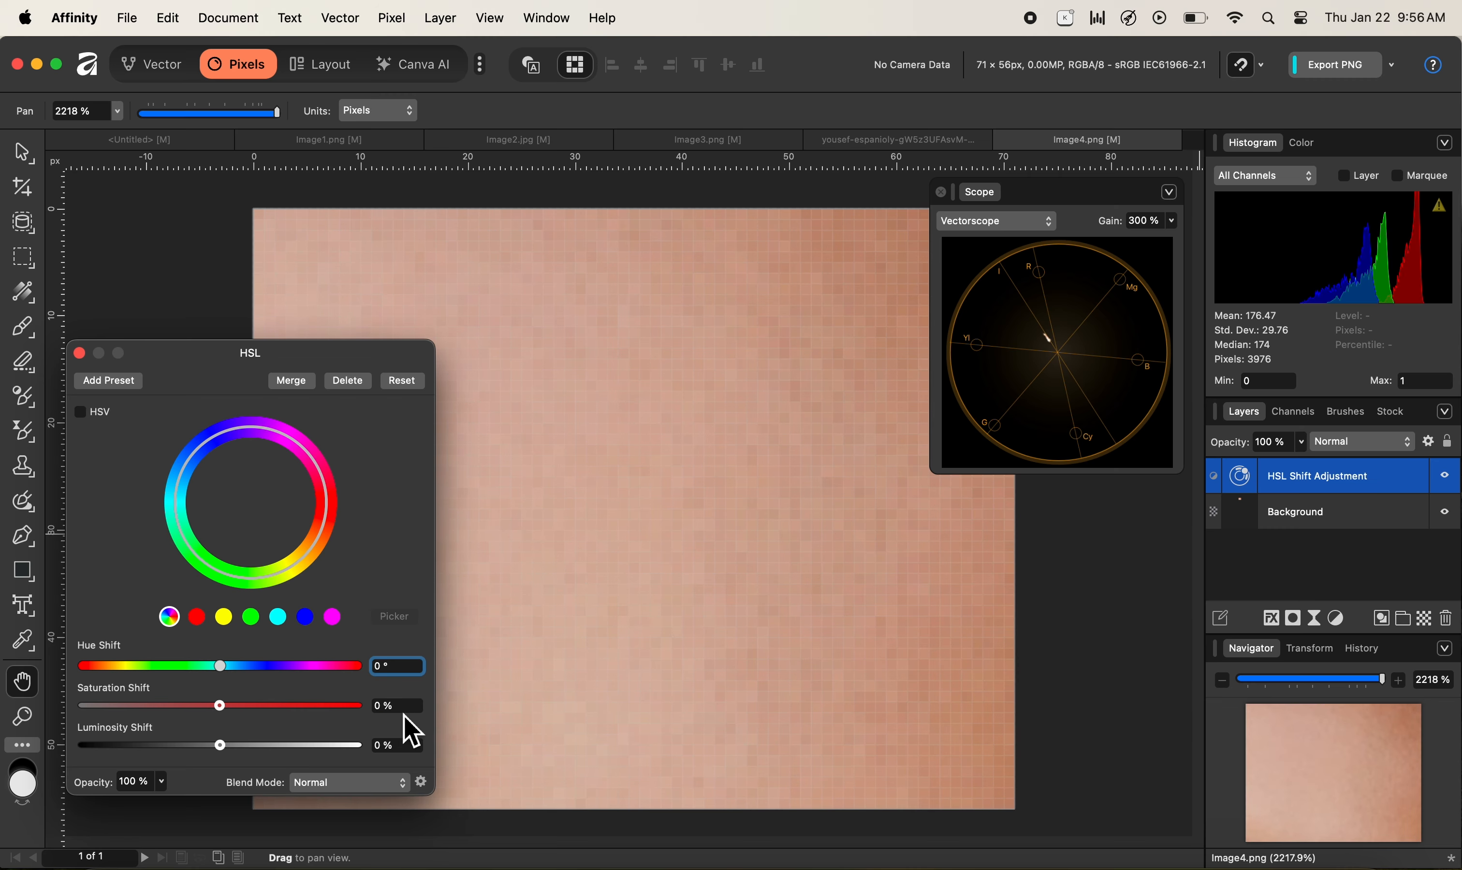
{"action": "left_click", "coordinate": [83, 355]}
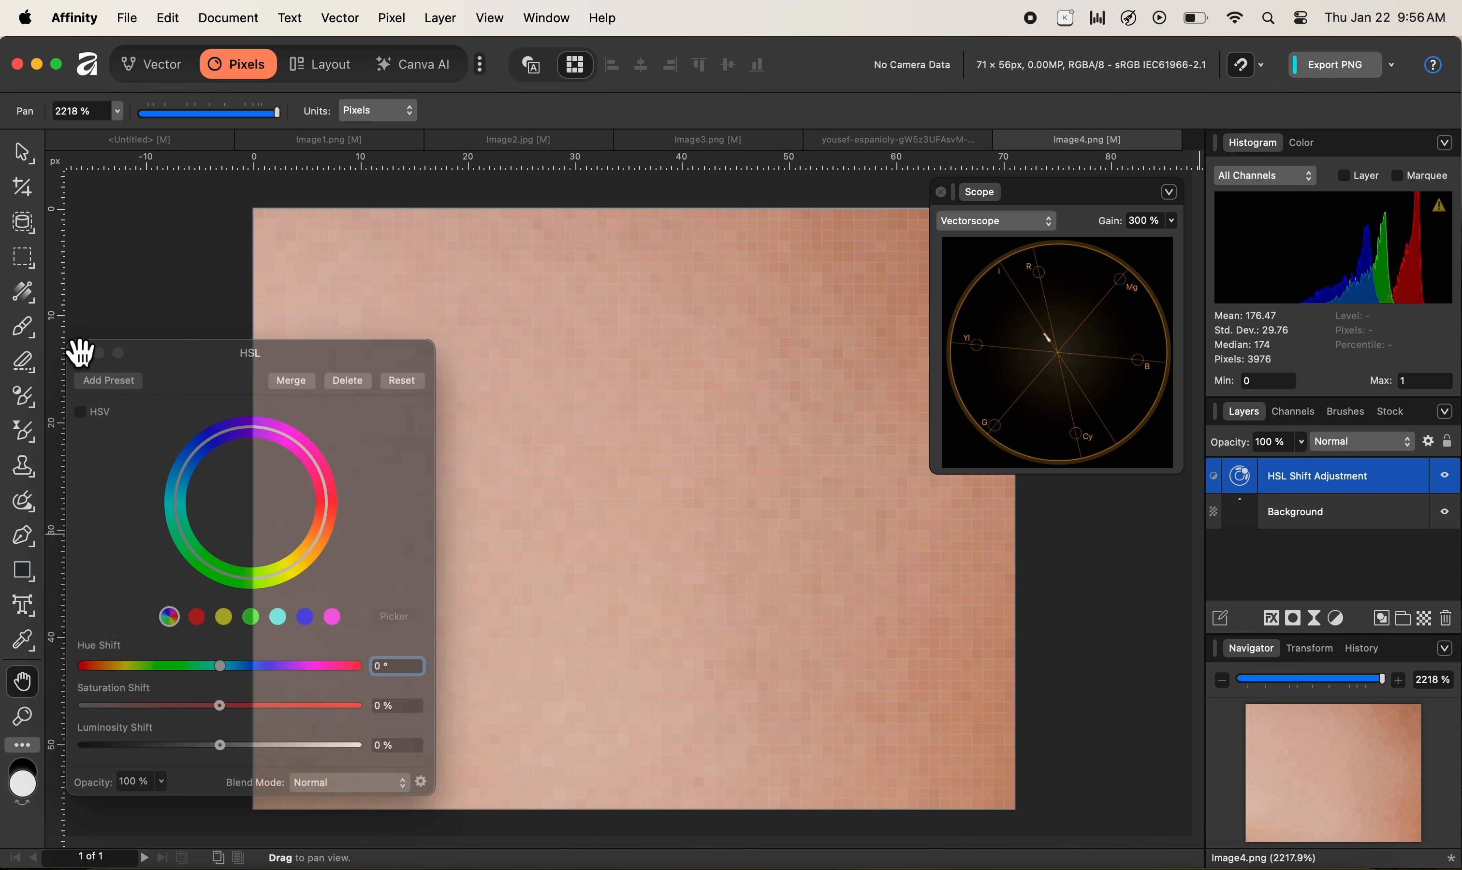